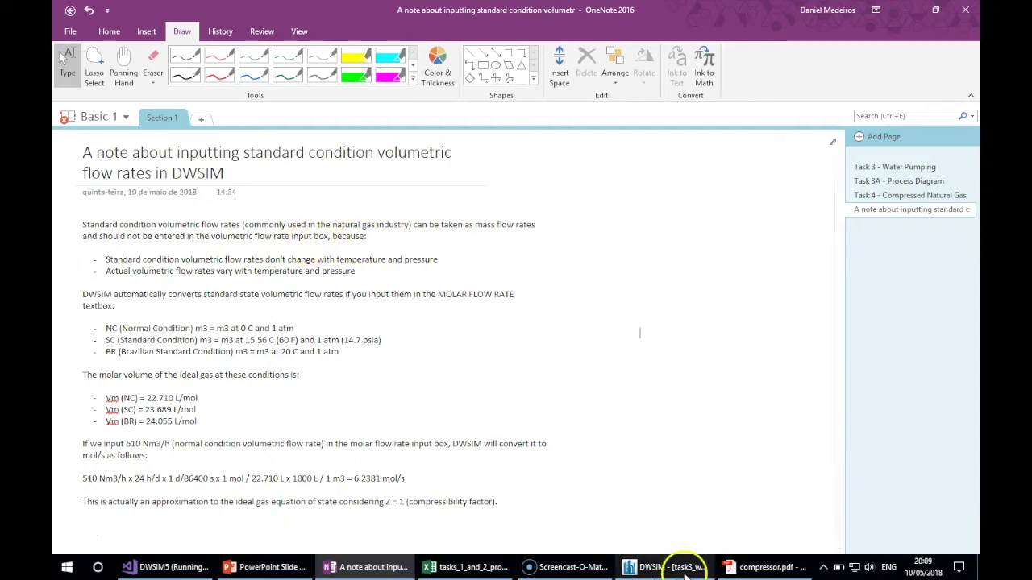
Bring up the DWSIM water-pumping flowsheet and show inlet stream MSTR-004's properties
left_click(673, 567)
left_click(355, 208)
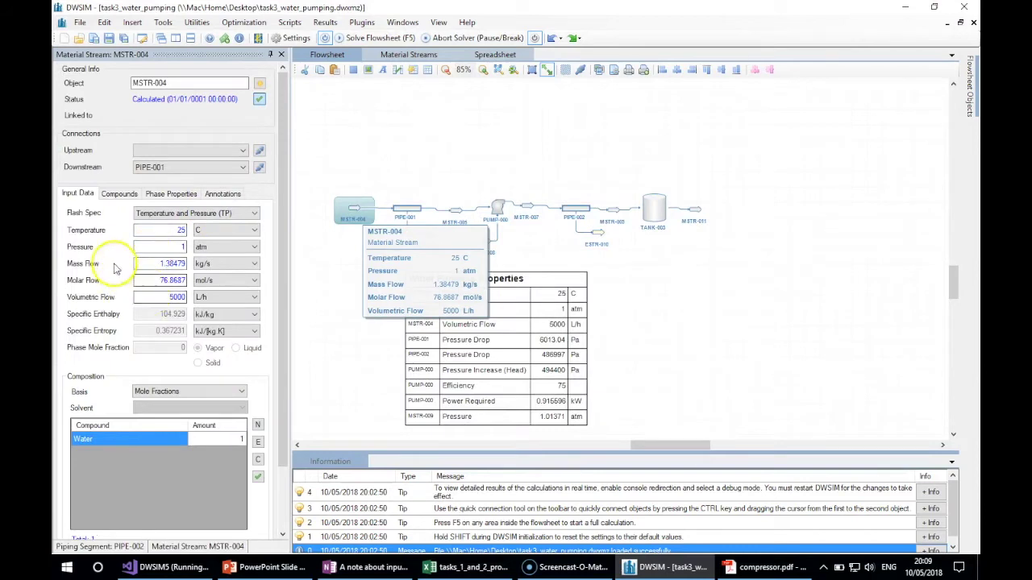
Review MSTR-004's mass flow 1.38479, molar flow and 5000 volumetric flow, then go back to OneNote
double_click(147, 263)
left_click(149, 264)
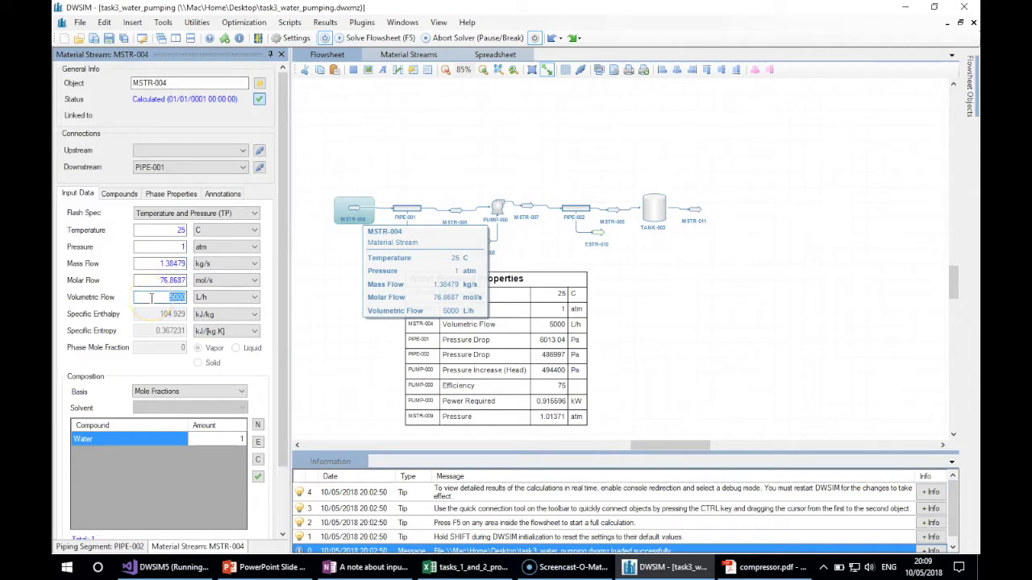
left_click(161, 298)
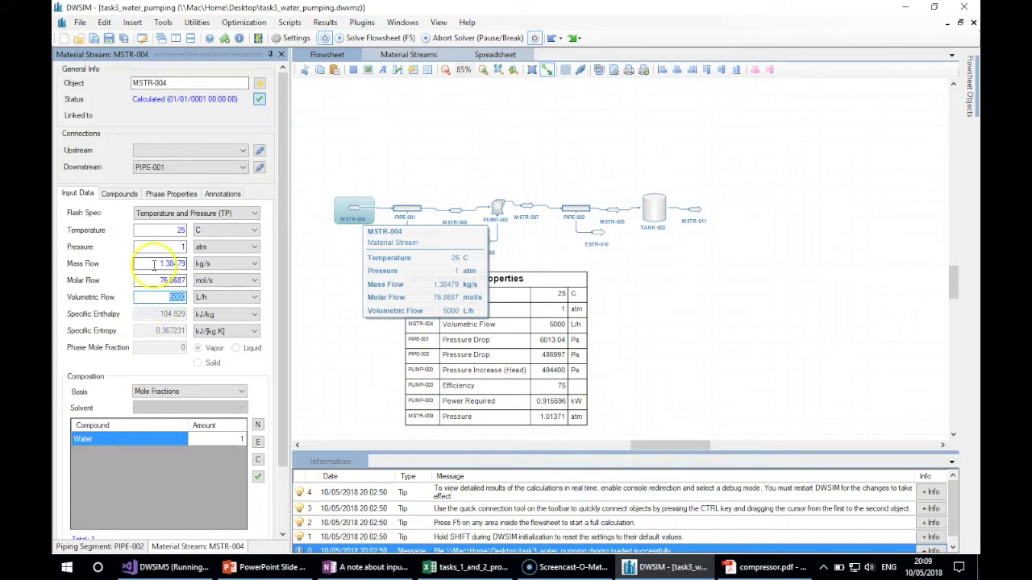
left_click(161, 280)
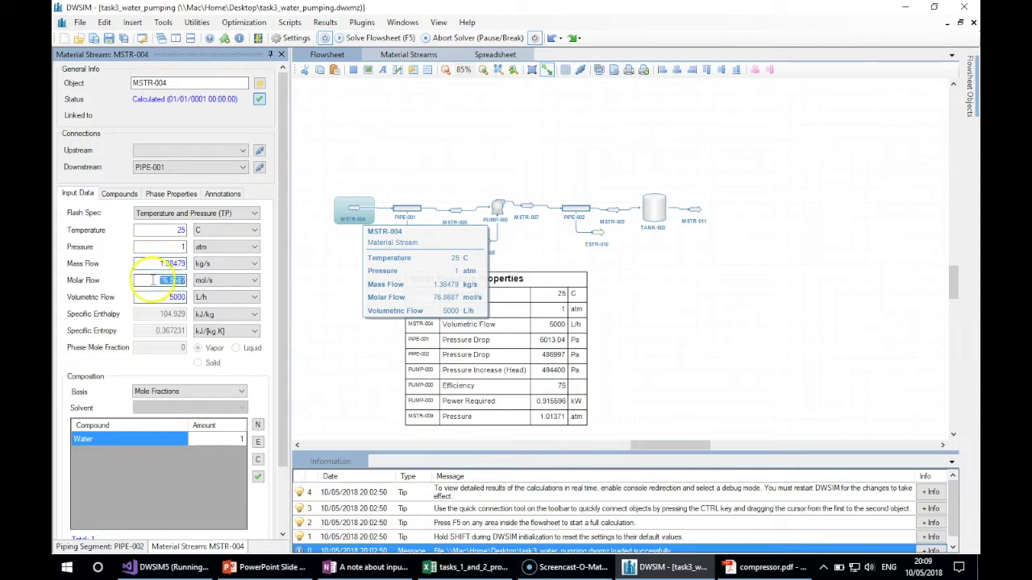
left_click(153, 298)
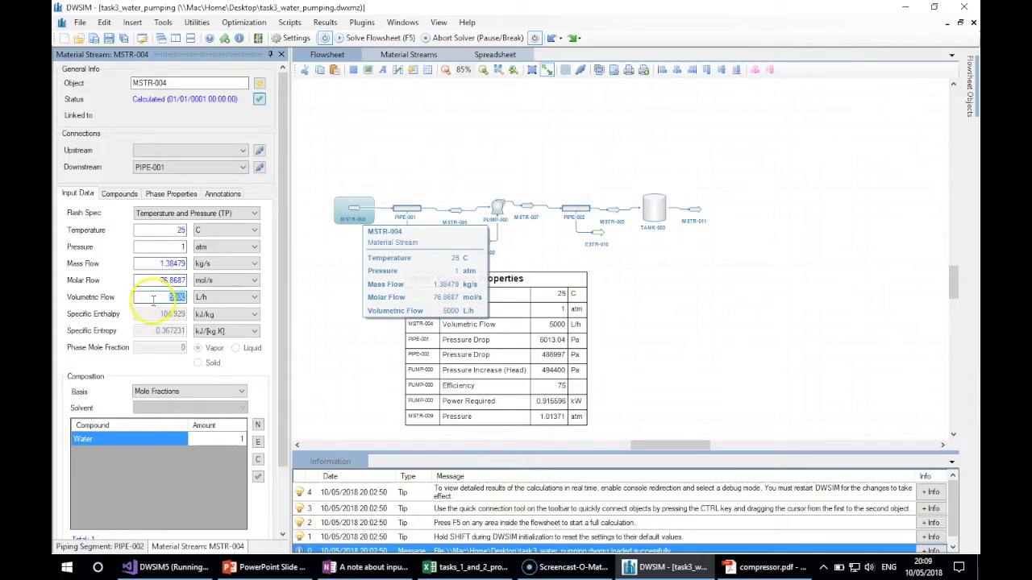
left_click(359, 567)
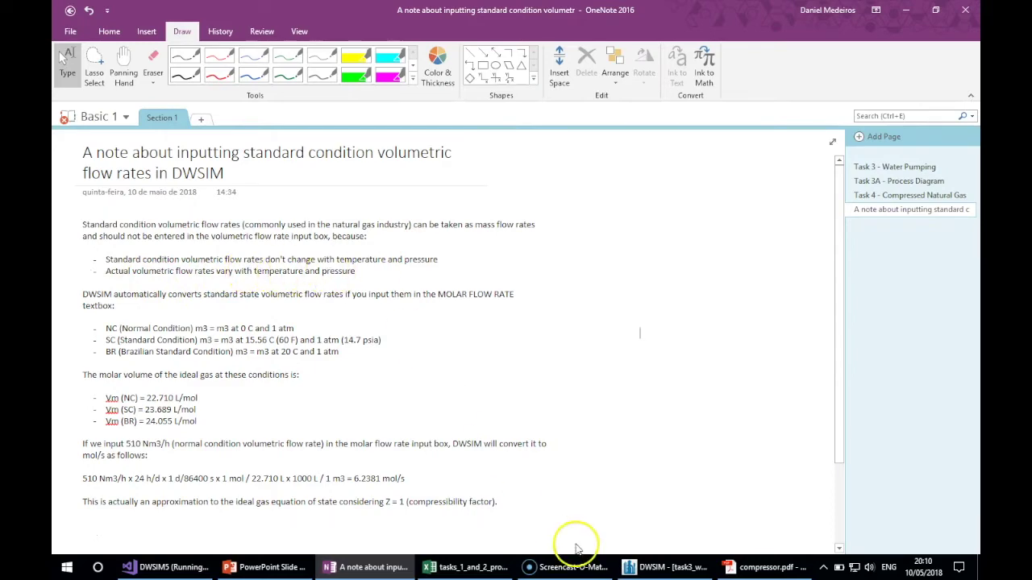
Set MSTR-004's inlet temperature to 60 C and recalculate, giving volumetric flow 5070.55
left_click(652, 558)
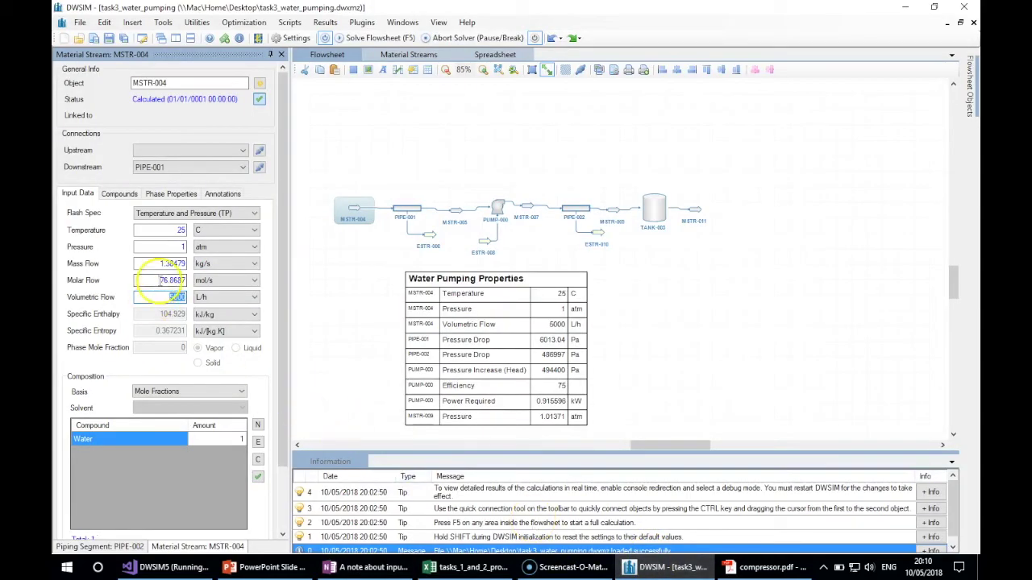
left_click(164, 300)
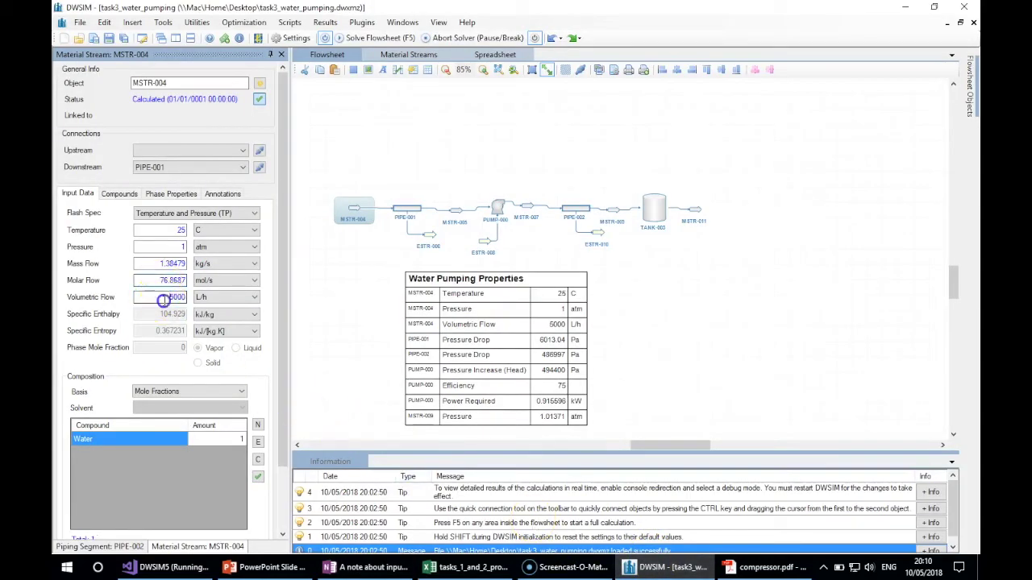
double_click(171, 231)
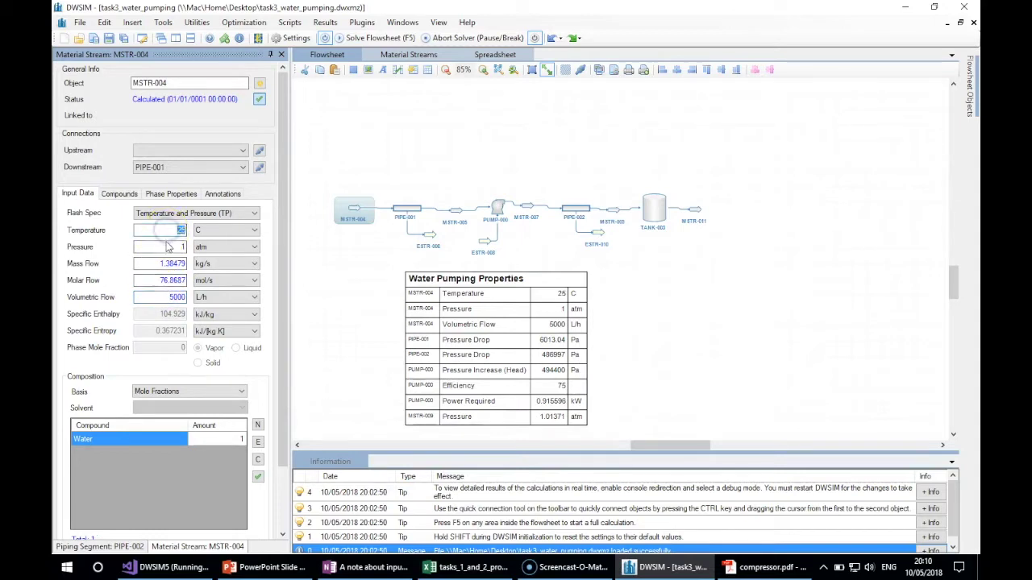
type("60")
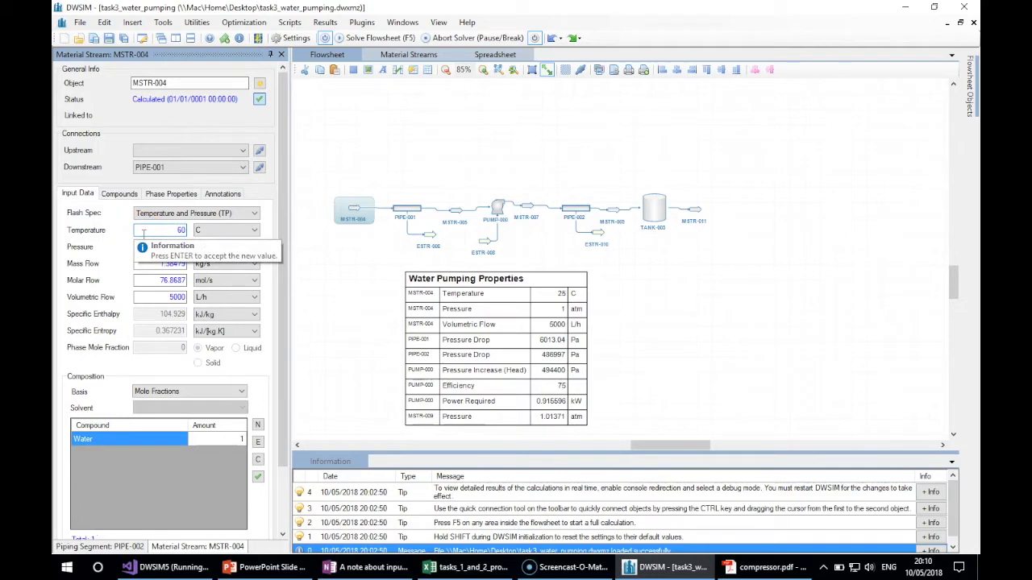
key("Return")
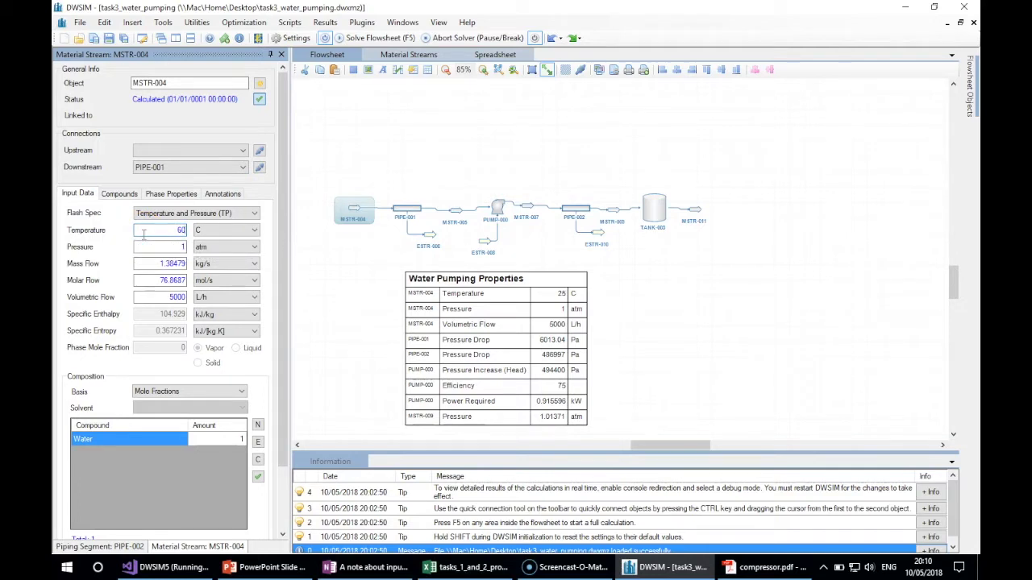
key("Return")
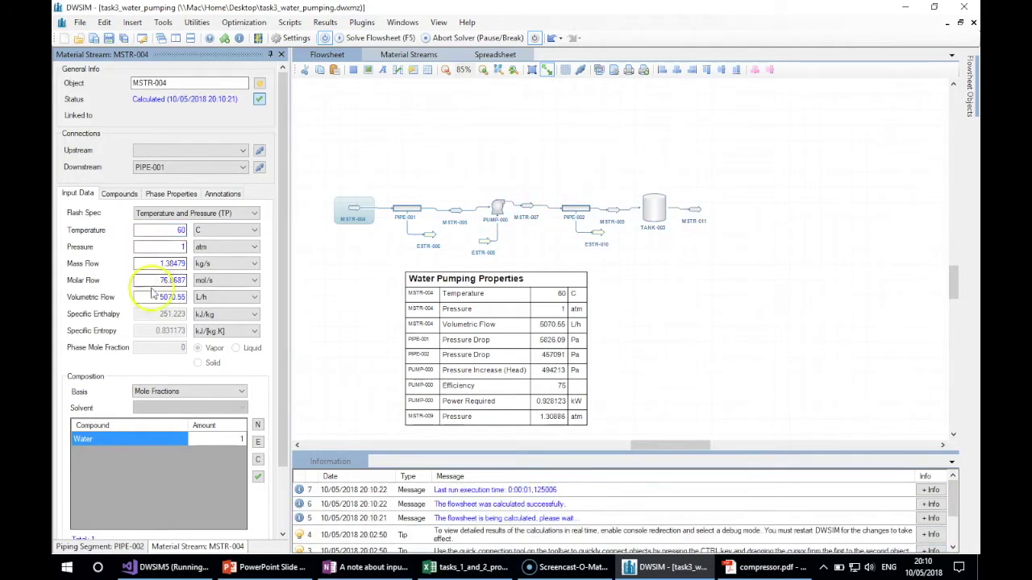
double_click(152, 299)
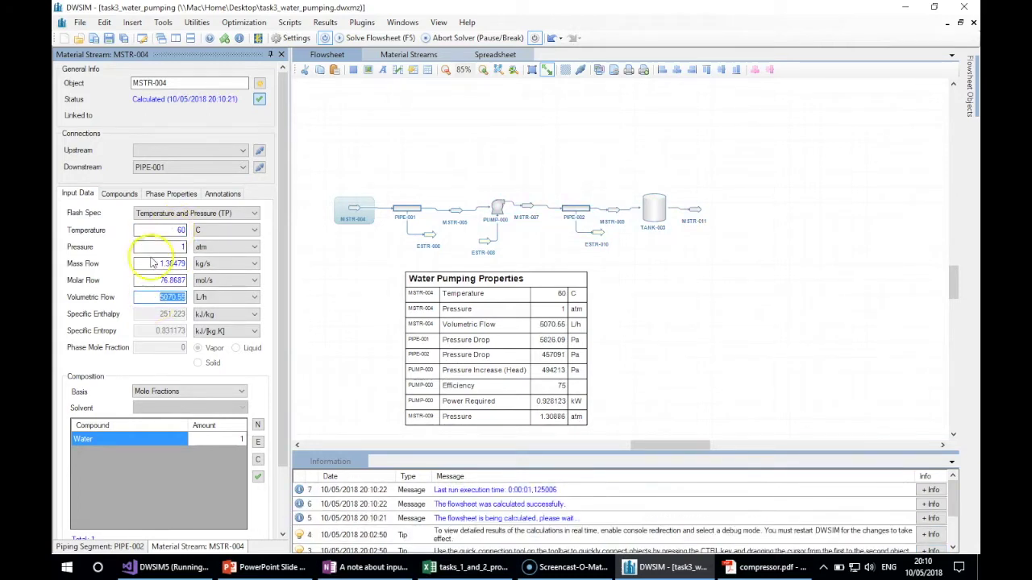
Try a 50 C inlet temperature, check the volumetric flow, then restore 25 C
left_click(149, 264)
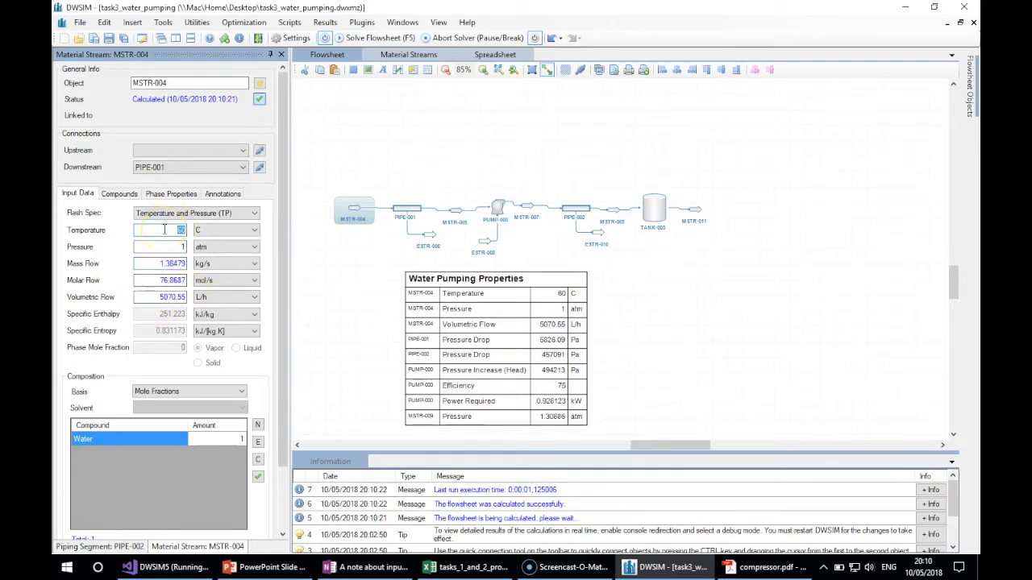
type("50")
key("Return")
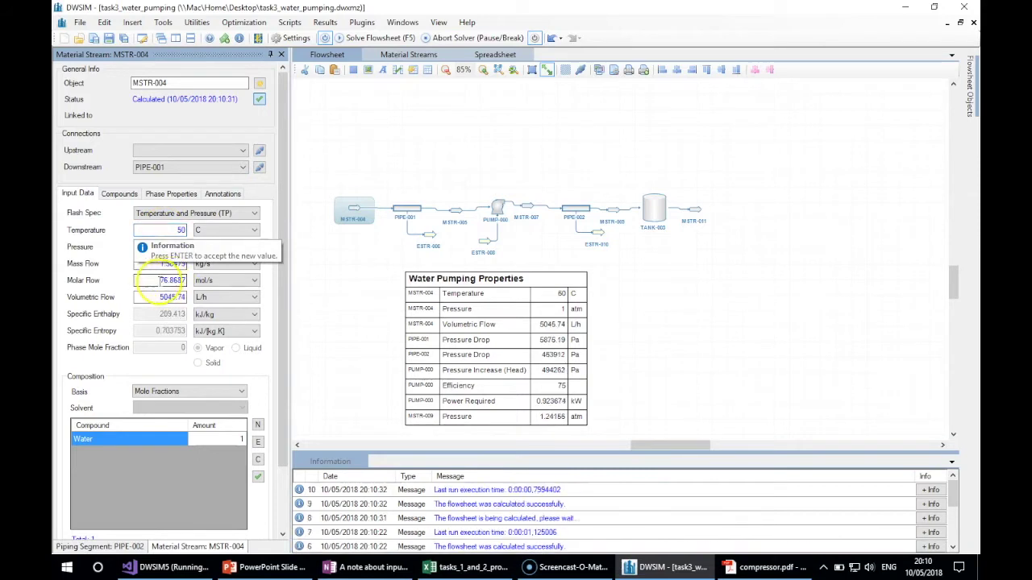
left_click(153, 298)
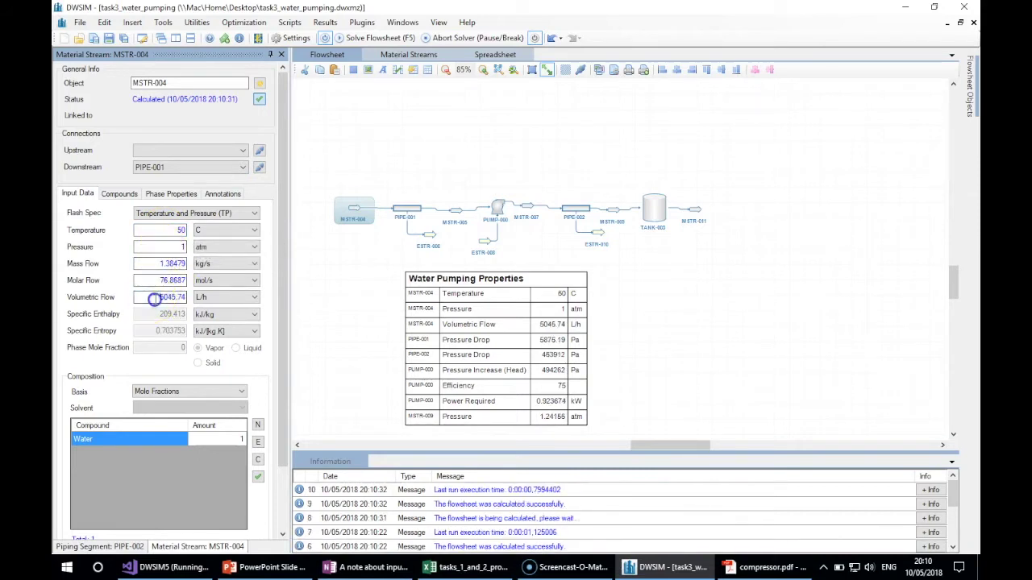
left_click(171, 230)
type("25")
key("Return")
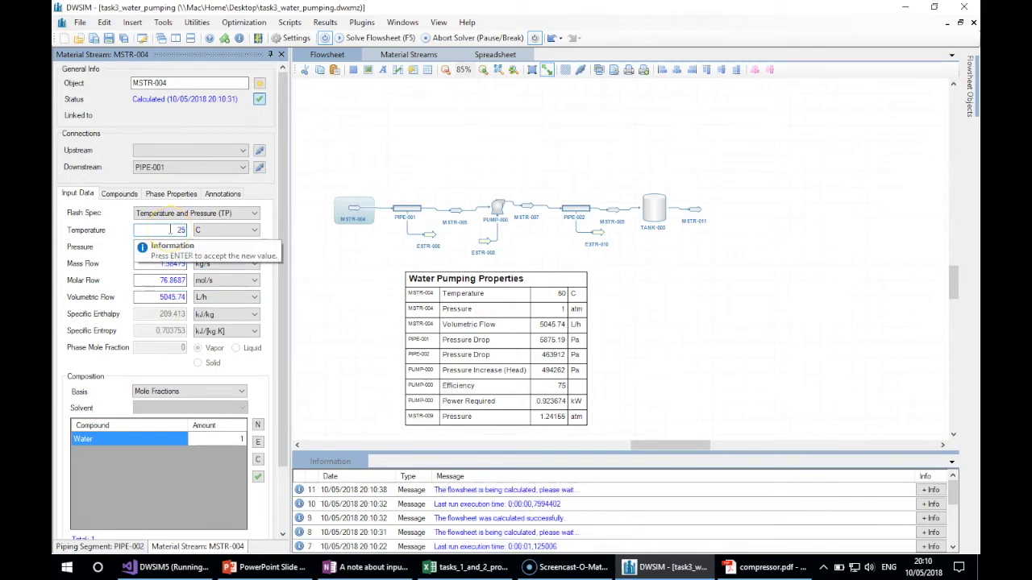
Look at the compressor specification PDF, then return to the OneNote note
left_click(765, 569)
mouse_move(465, 568)
left_click(367, 568)
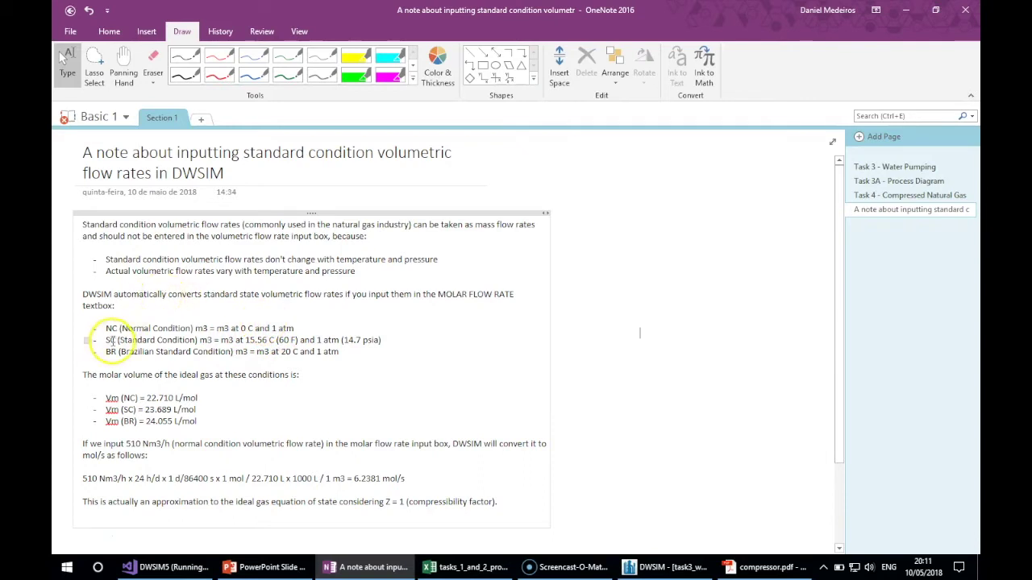
double_click(255, 339)
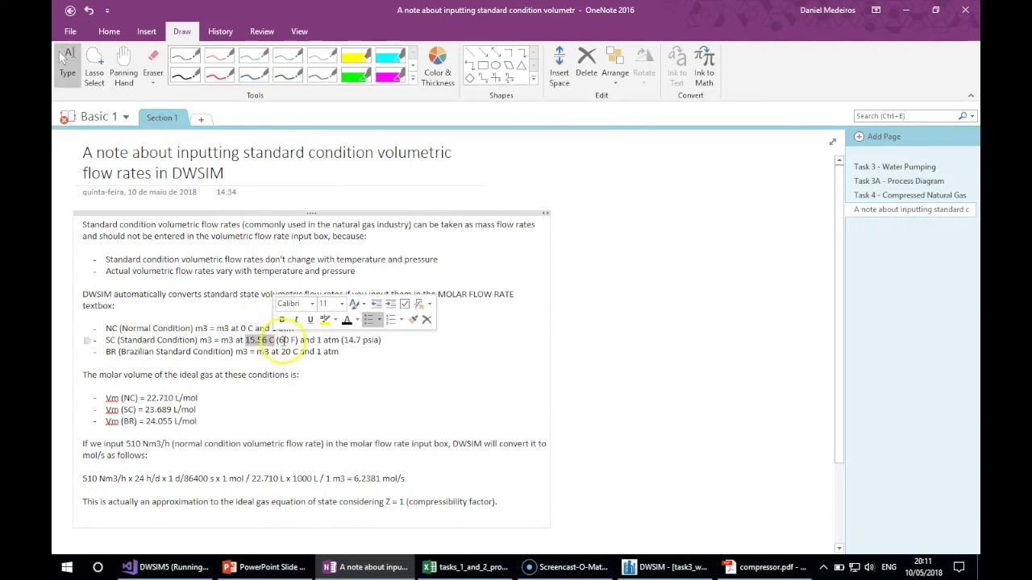
left_click(283, 341)
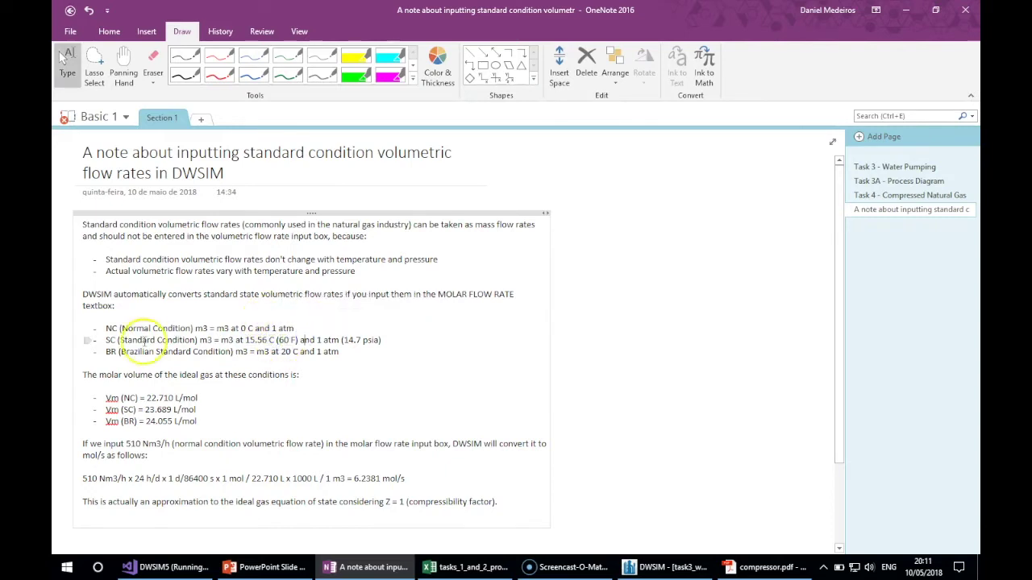
left_click(285, 352)
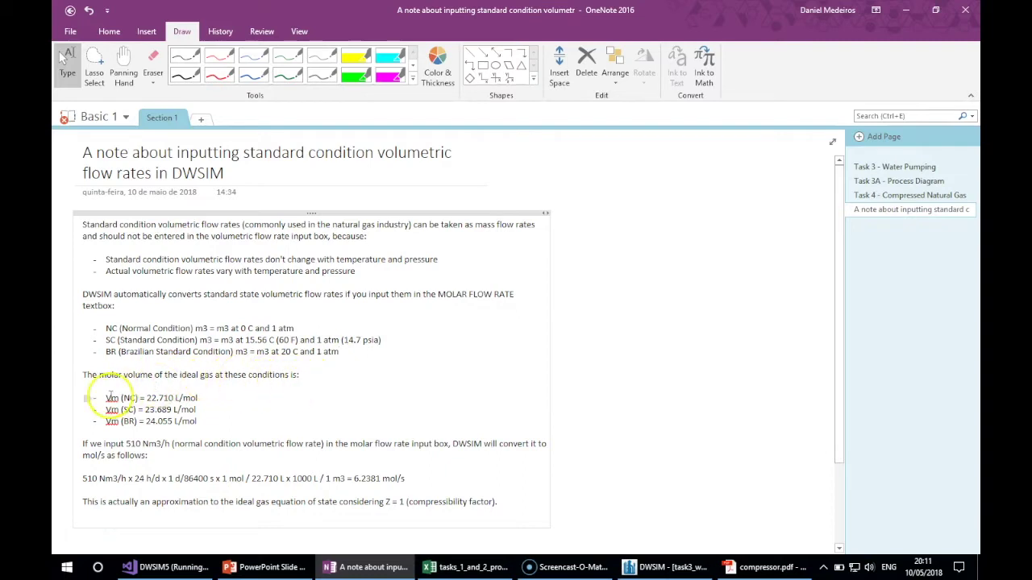
left_click_drag(107, 397, 202, 421)
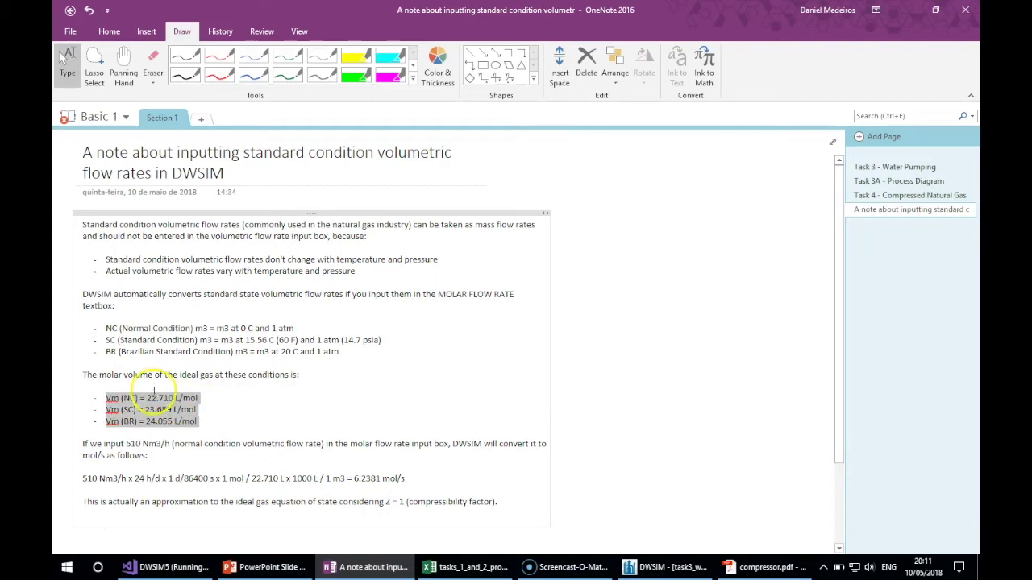
left_click(155, 398)
left_click_drag(148, 397, 174, 398)
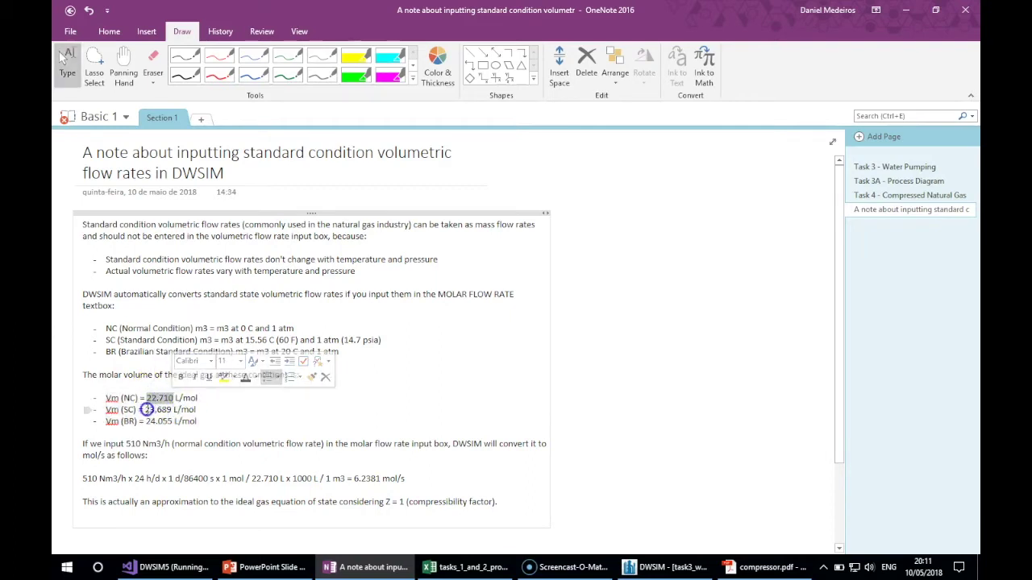
left_click(193, 398)
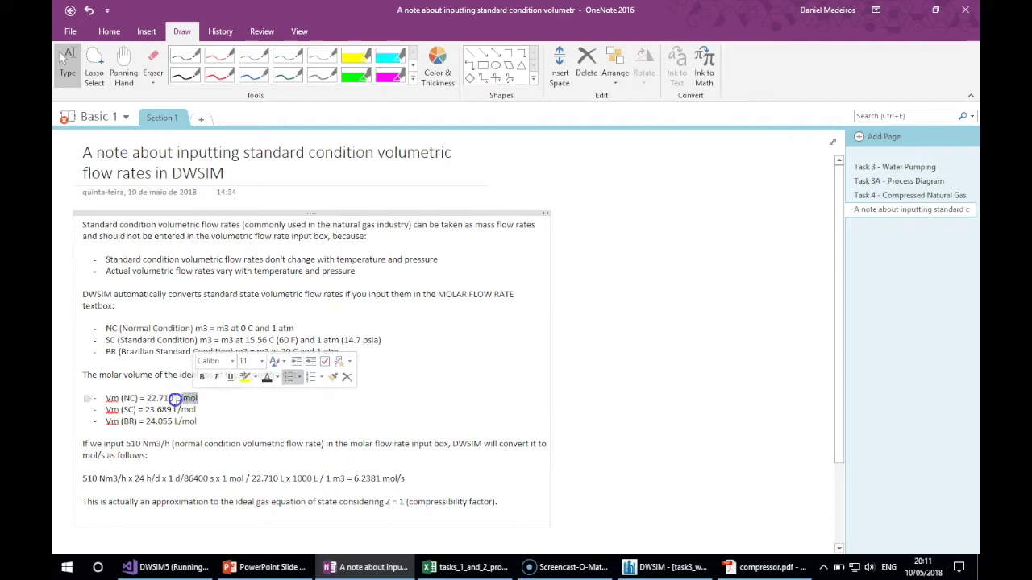
left_click(90, 436)
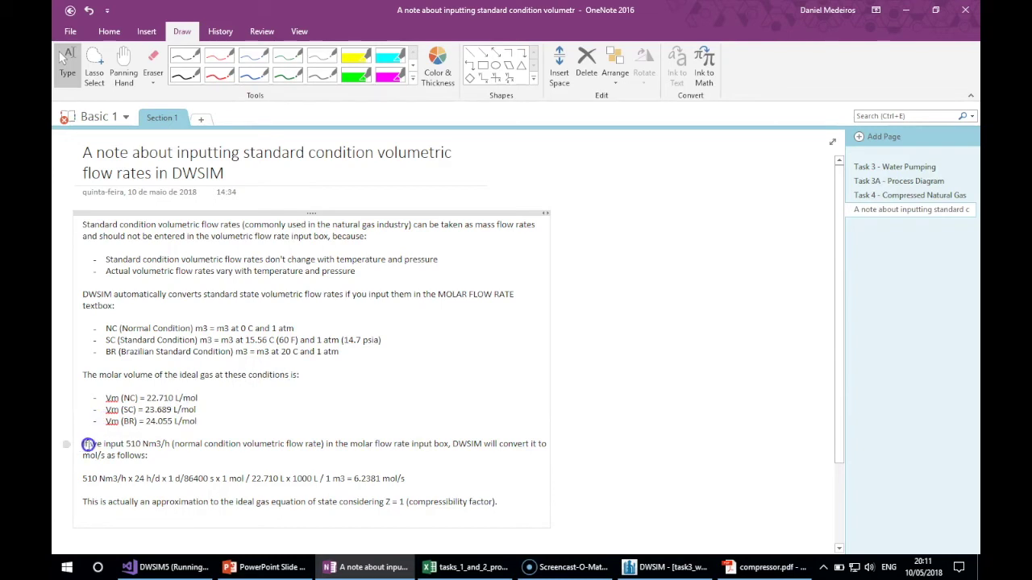
scroll(256, 392, "down", 2)
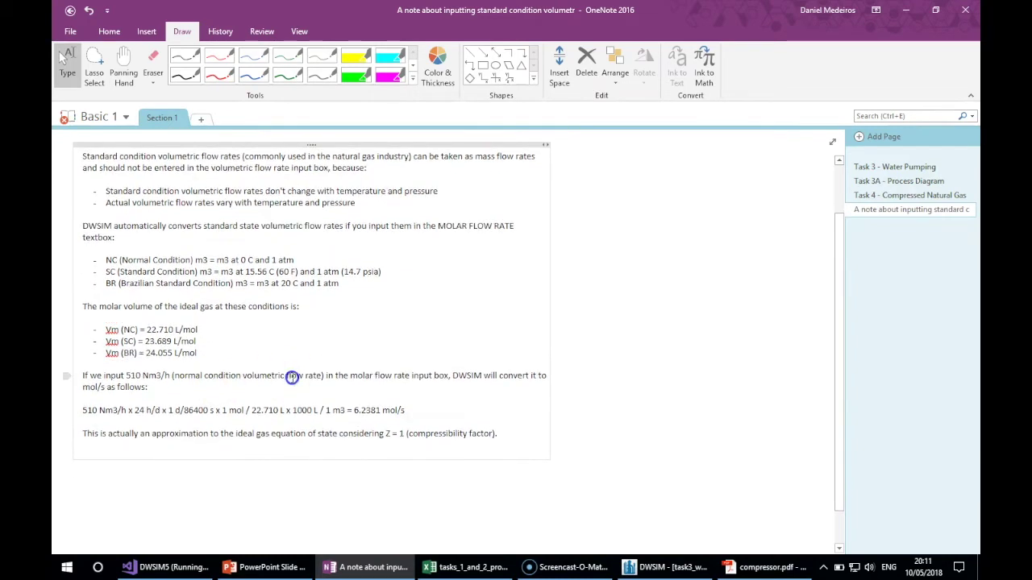
scroll(292, 377, "down", 2)
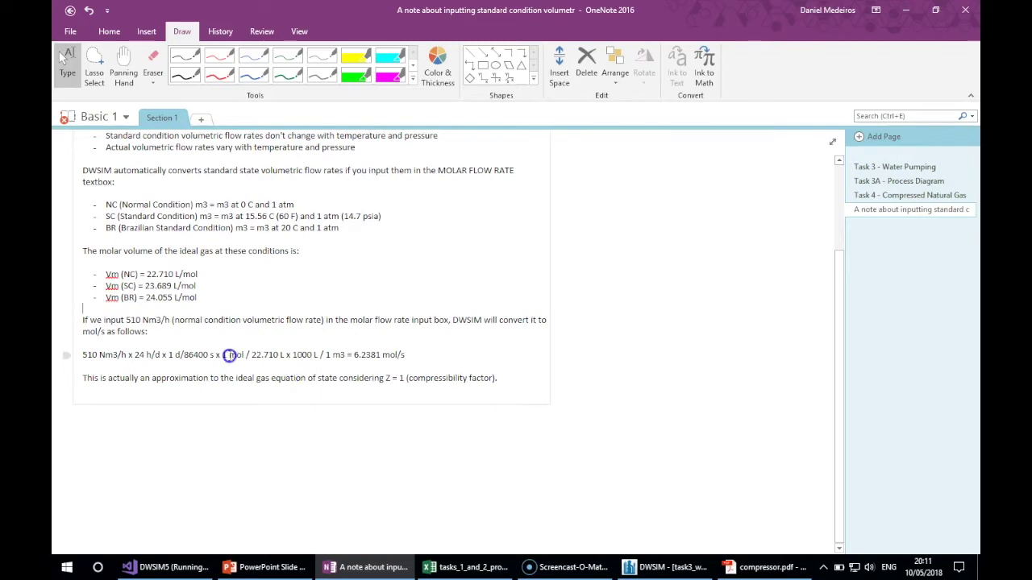
double_click(132, 320)
Scroll back through the flow-rate note, glance at DWSIM, then open the Task 4 - Compressed Natural Gas page
left_click(371, 367)
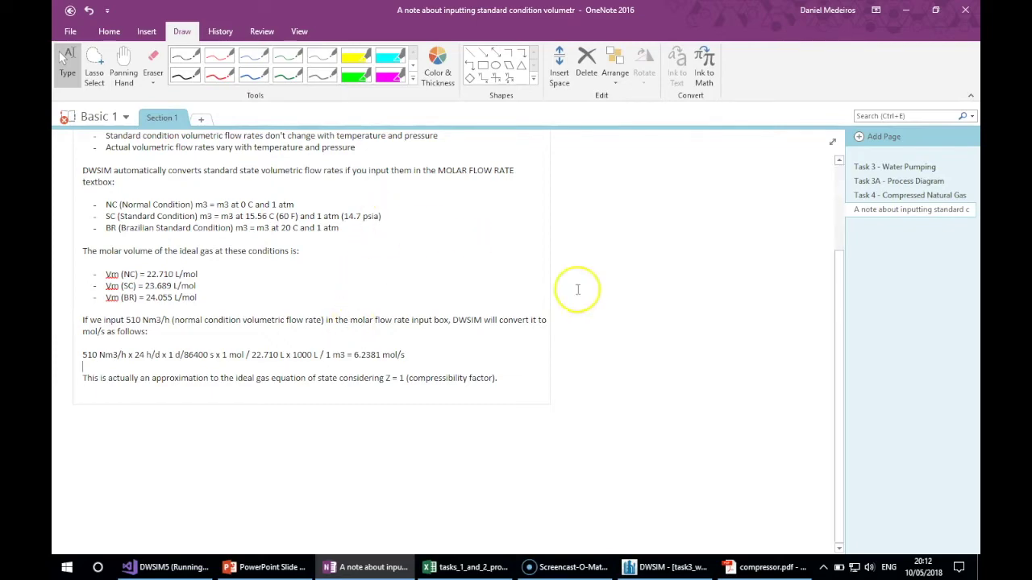
scroll(604, 311, "up", 1)
scroll(604, 323, "up", 2)
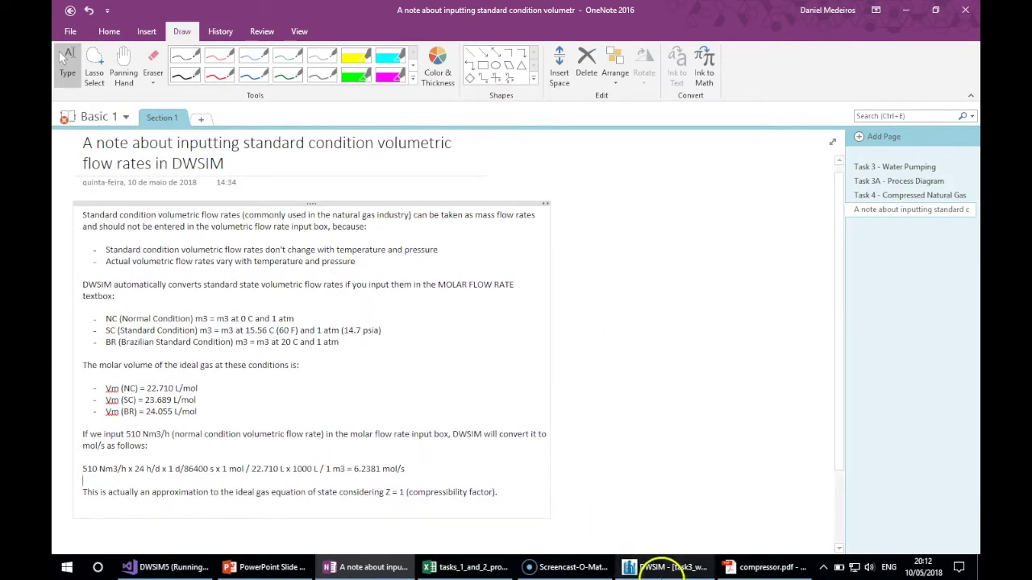
left_click(665, 567)
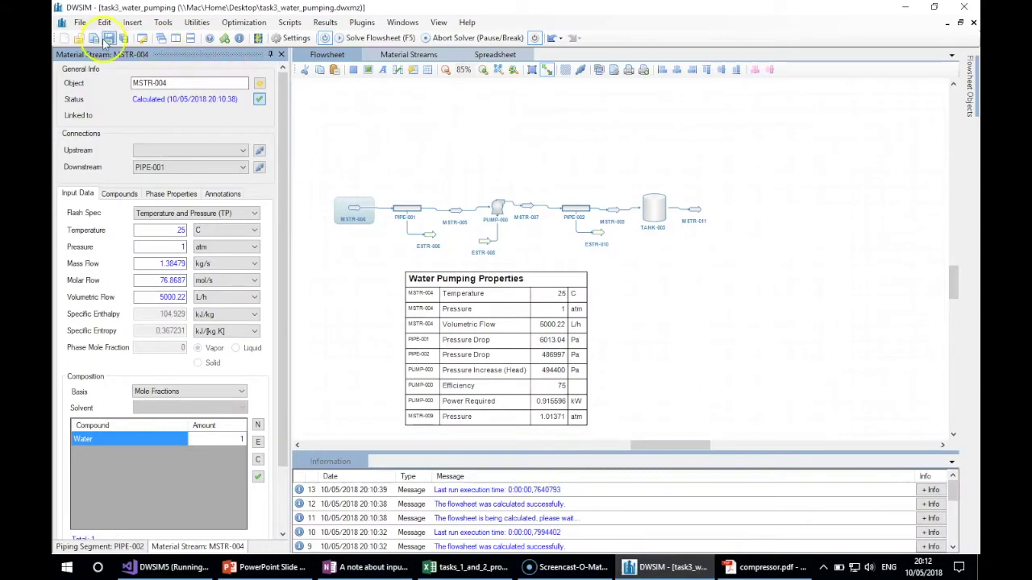
left_click(354, 567)
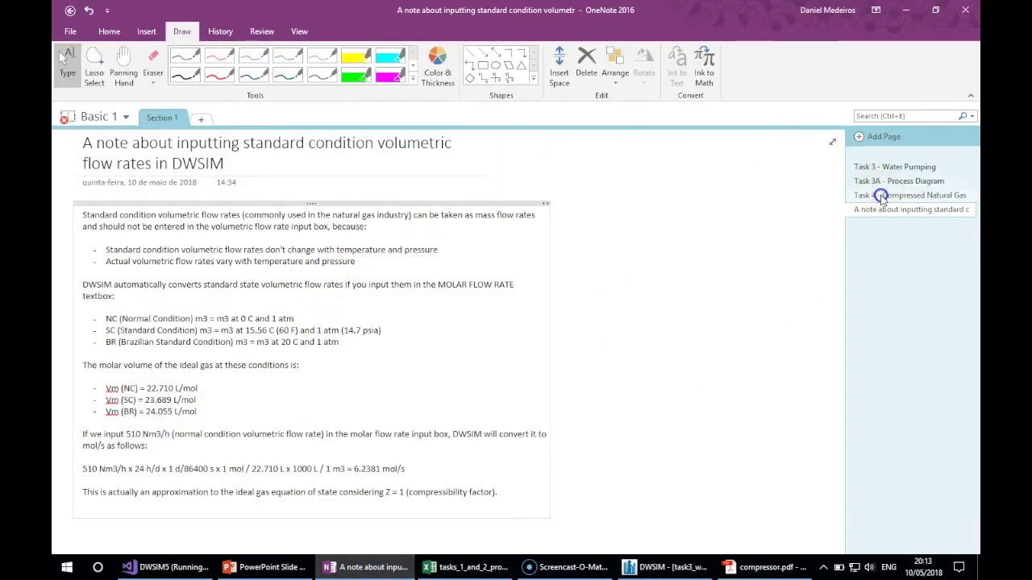
left_click(878, 195)
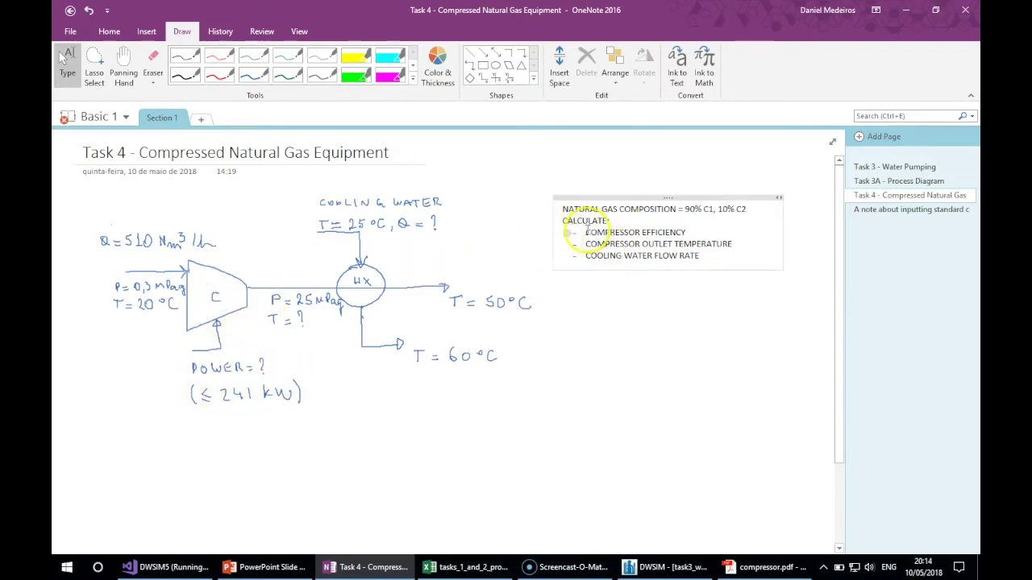
left_click_drag(585, 232, 687, 232)
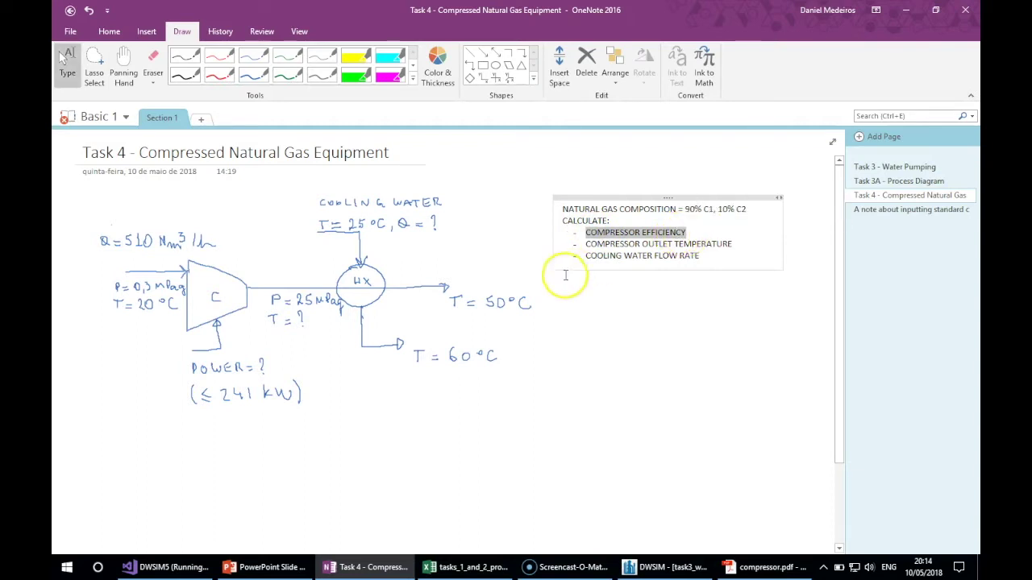
left_click_drag(591, 243, 732, 243)
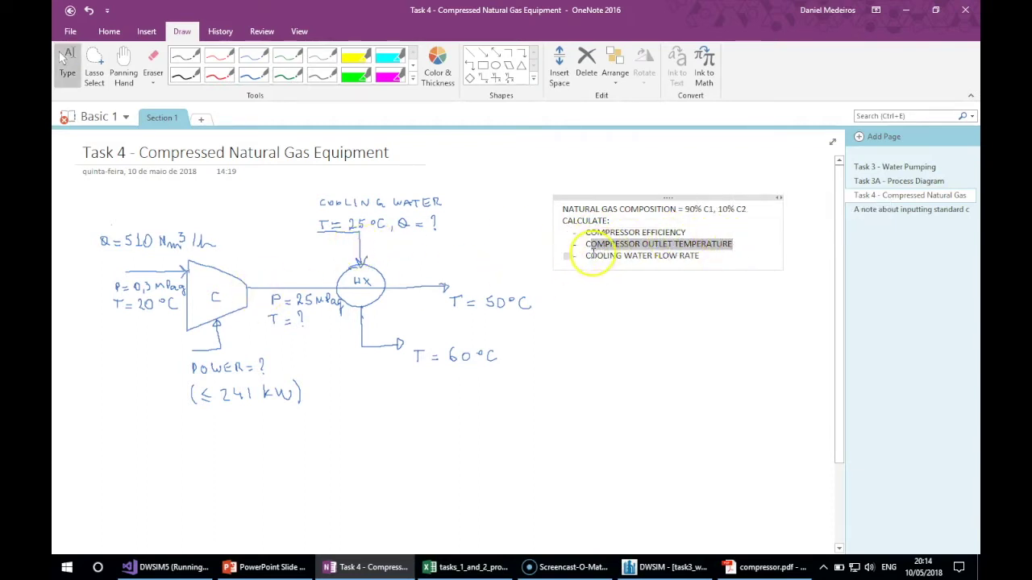
left_click_drag(582, 256, 668, 258)
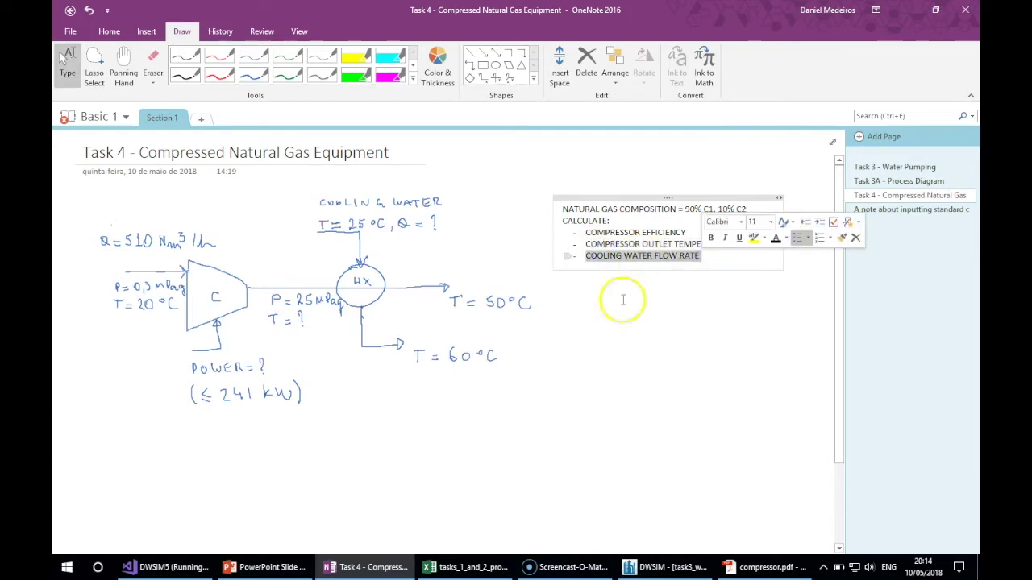
left_click(580, 359)
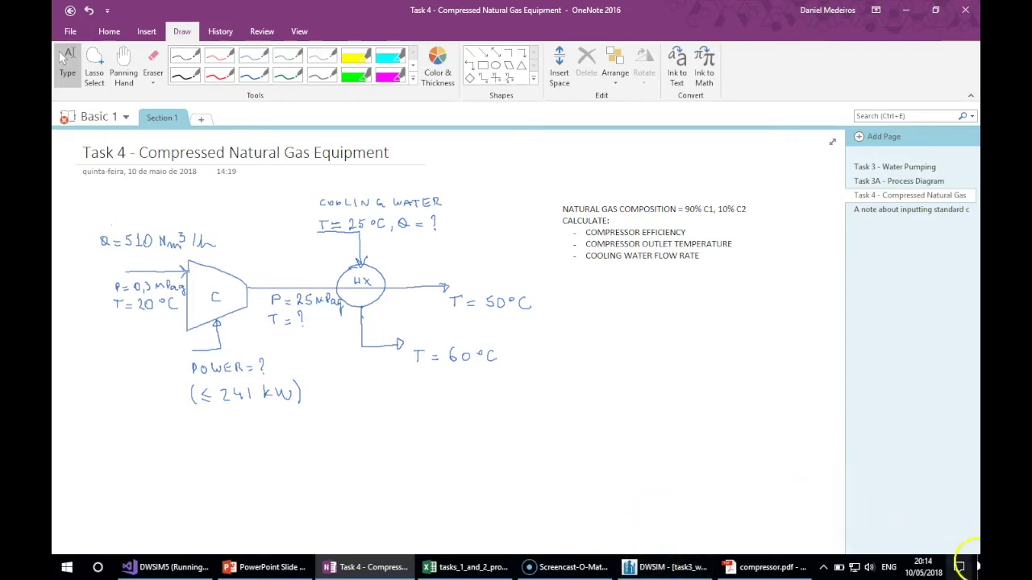
Reveal the desktop and launch DWSIM from its desktop shortcut
left_click(977, 567)
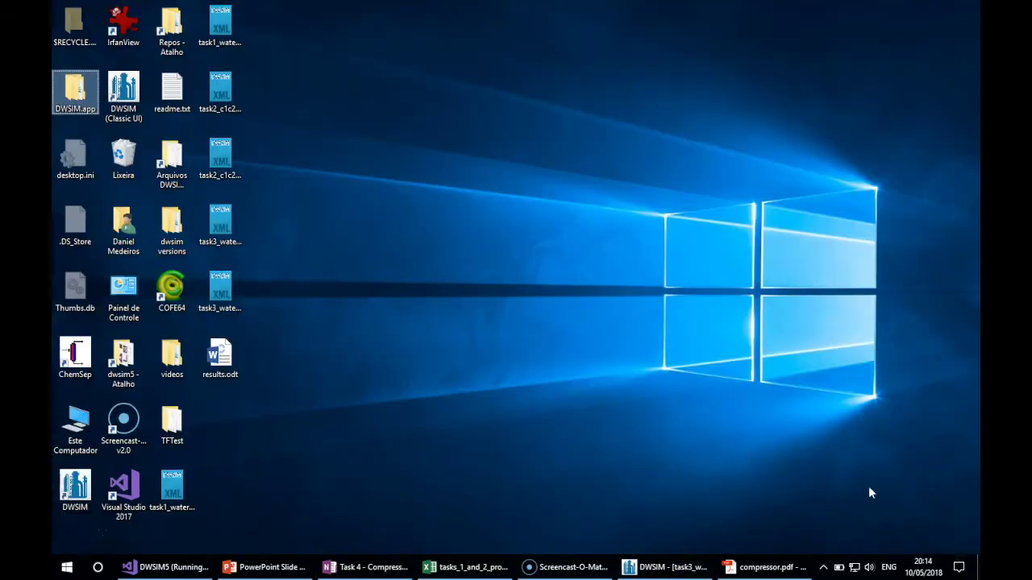
left_click(69, 488)
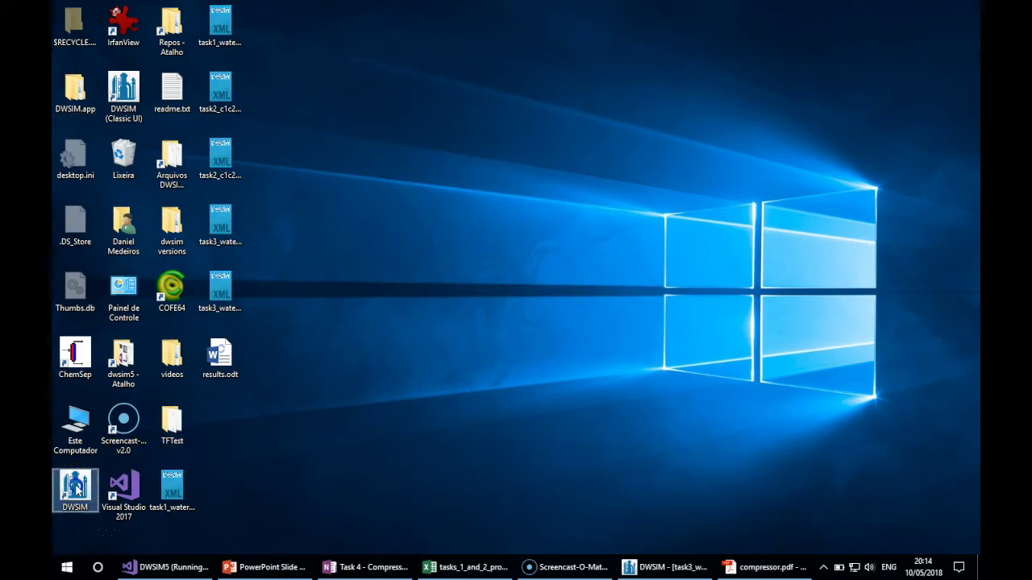
double_click(73, 493)
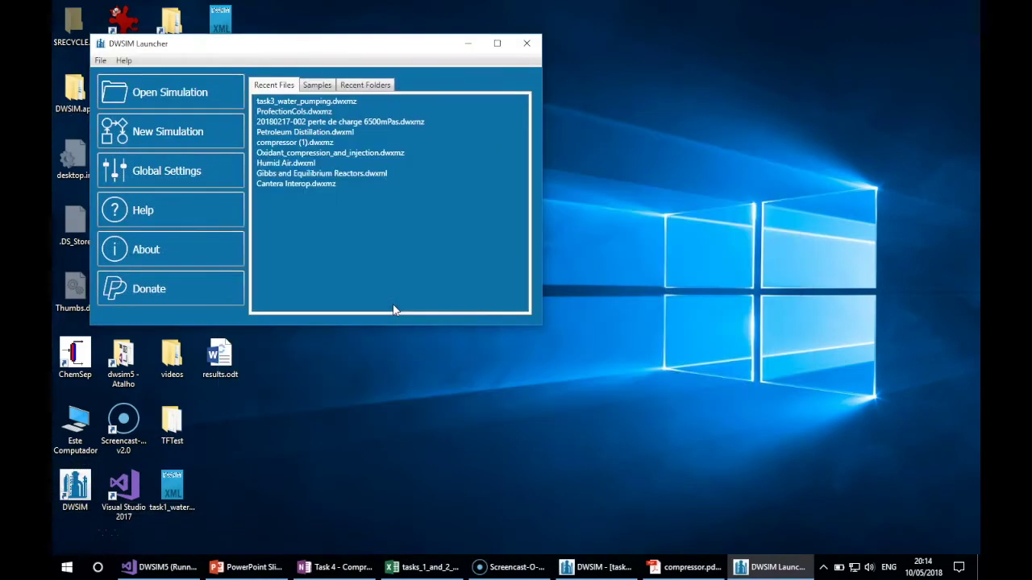
Create a new simulation and get past the Simulation Setup Wizard welcome page
left_click(230, 139)
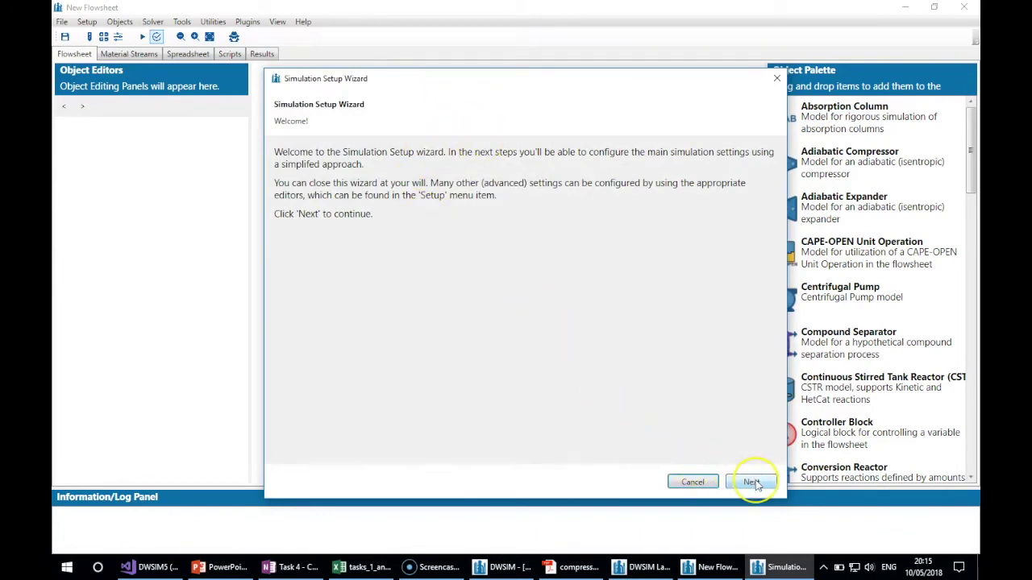
left_click(753, 482)
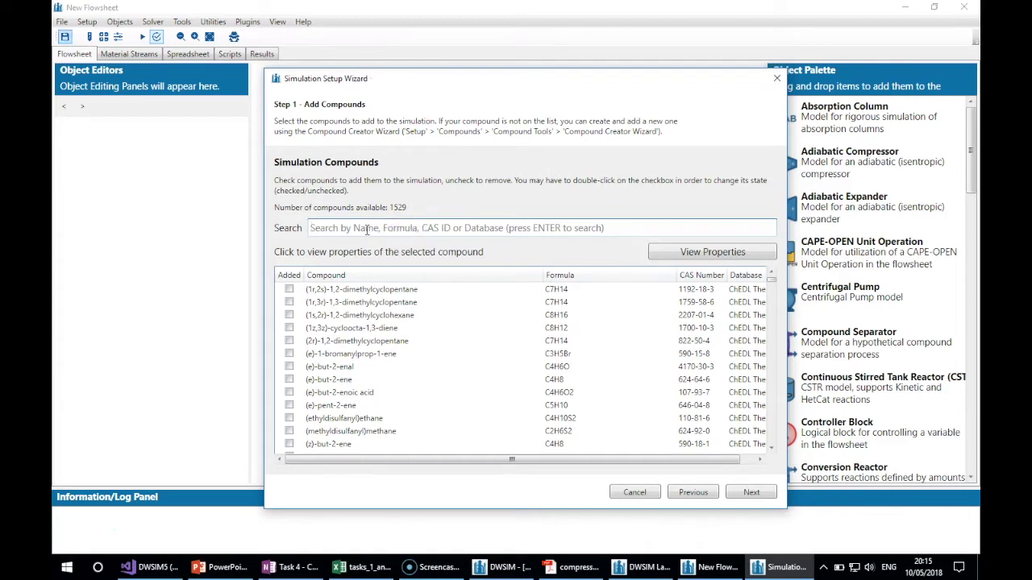
Search for methane and mark Methane as an added compound
left_click(419, 228)
type("m")
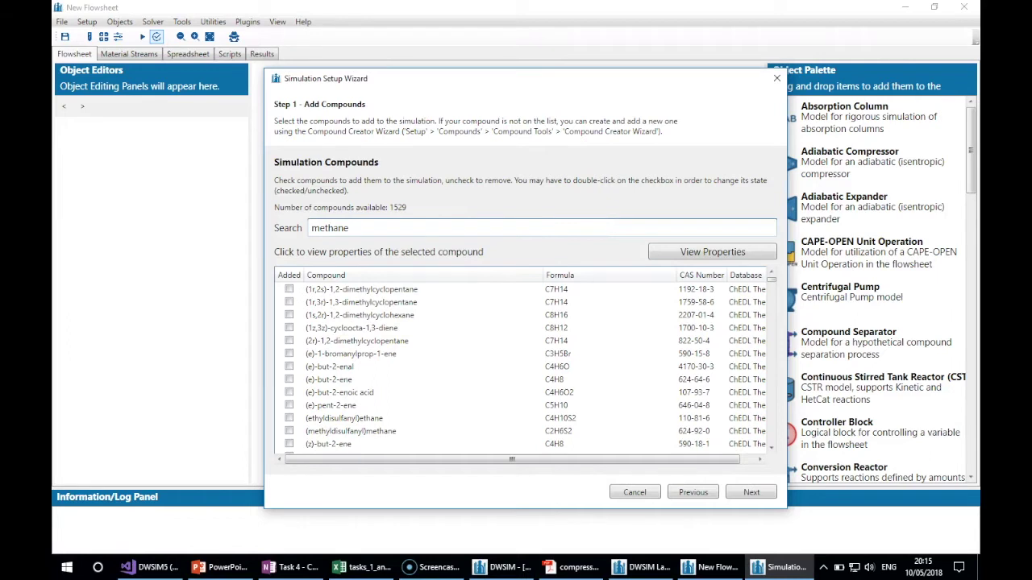
type("ethane")
left_click(302, 292)
left_click(289, 290)
left_click(322, 302)
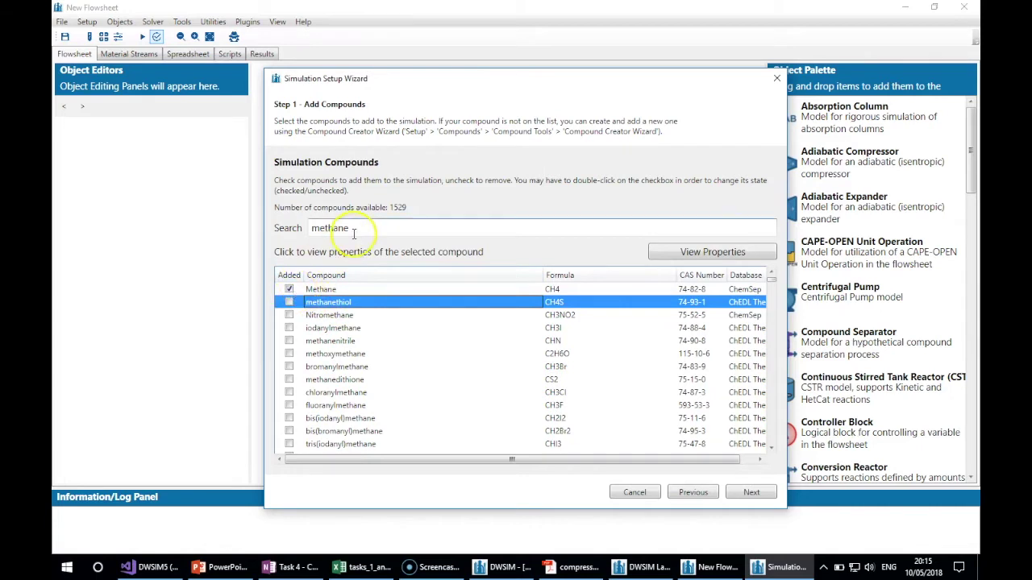
left_click(294, 290)
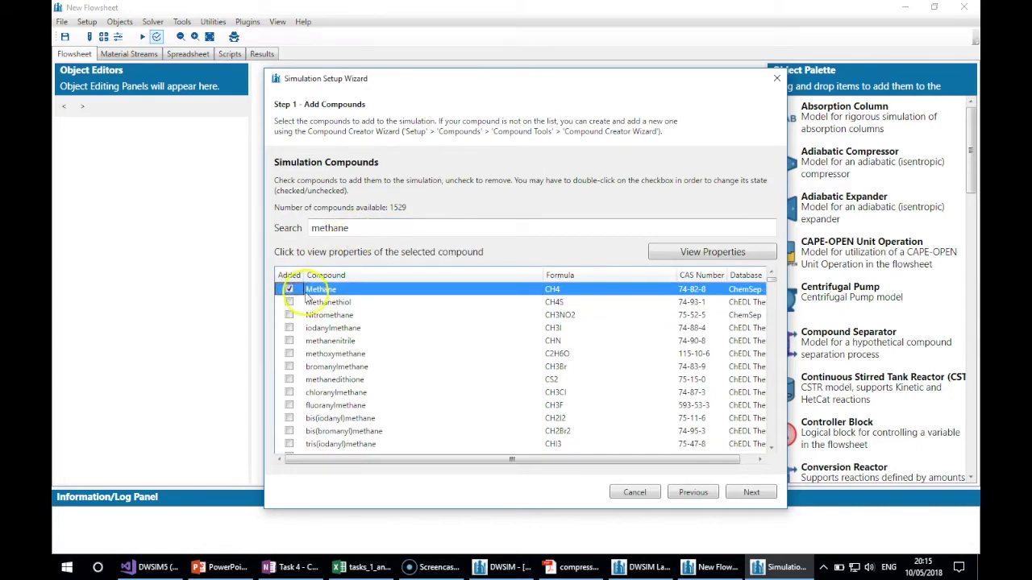
left_click(319, 303)
Search 'et', add Ethane, and advance to the Process Model details step
double_click(352, 228)
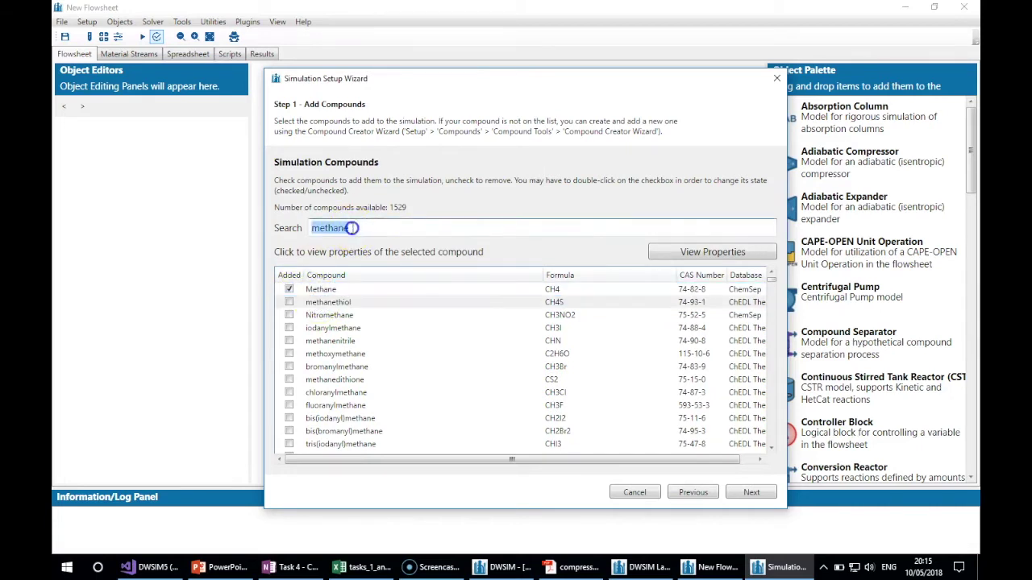
type("et")
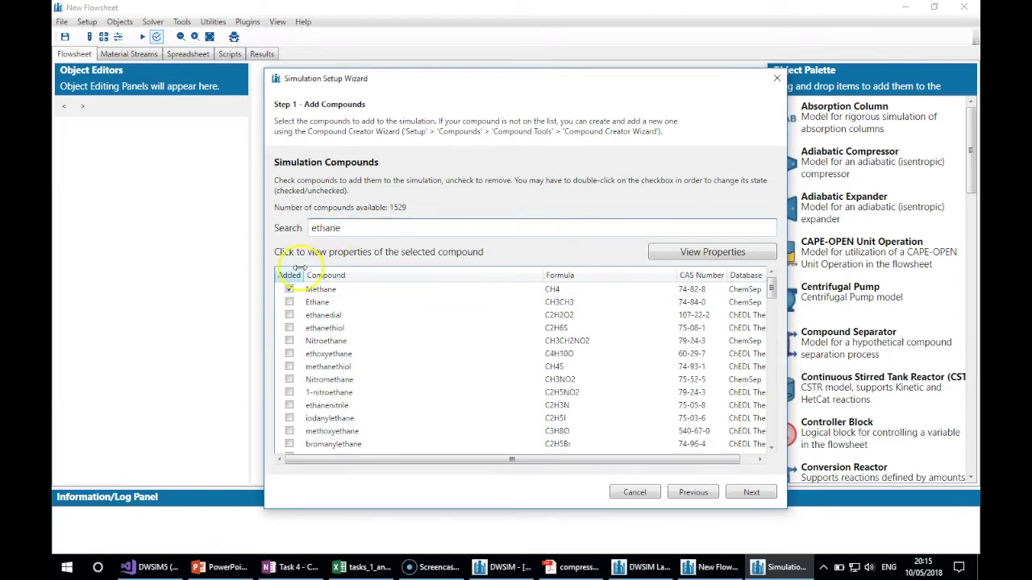
left_click(295, 303)
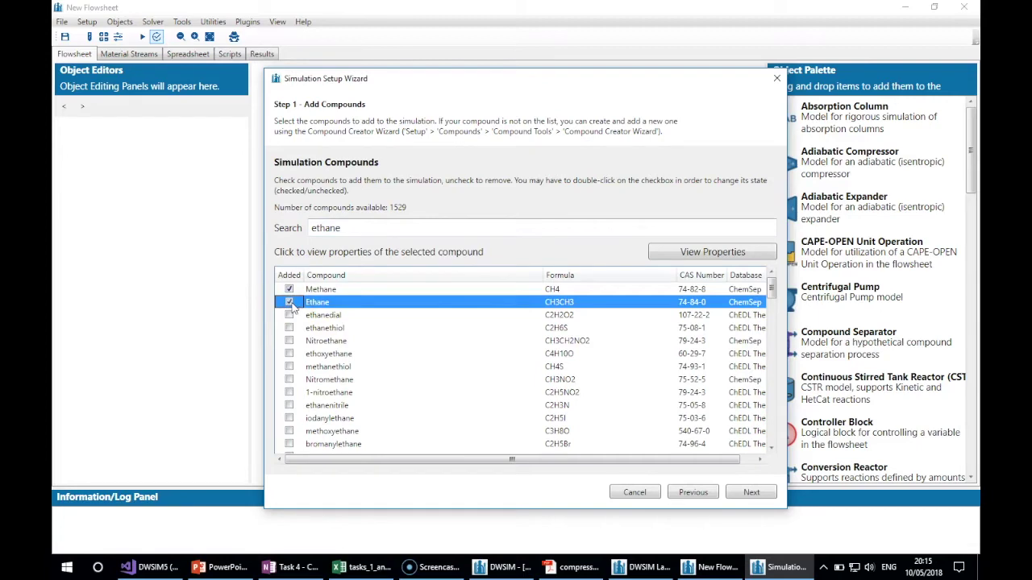
left_click(333, 315)
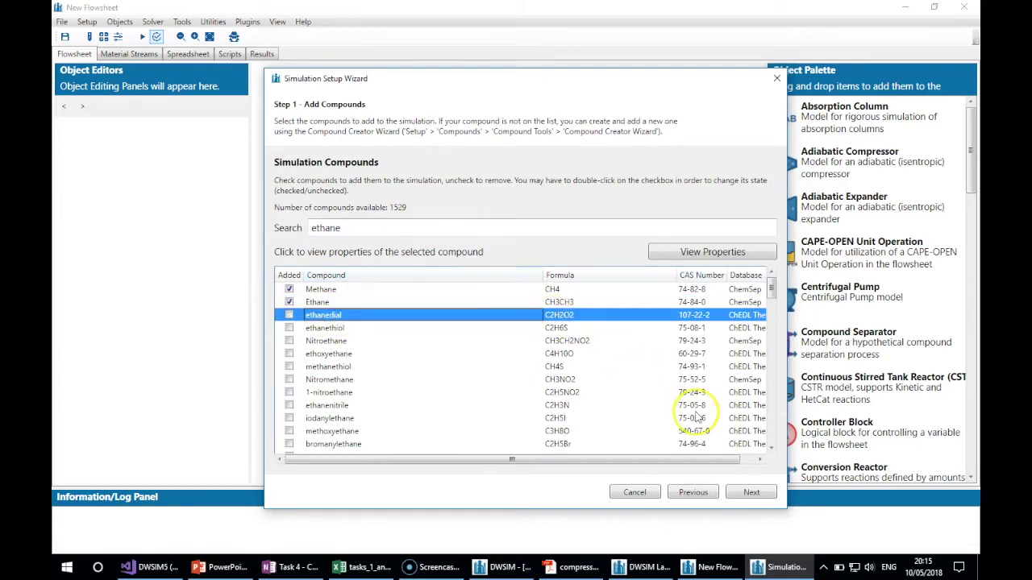
left_click(748, 490)
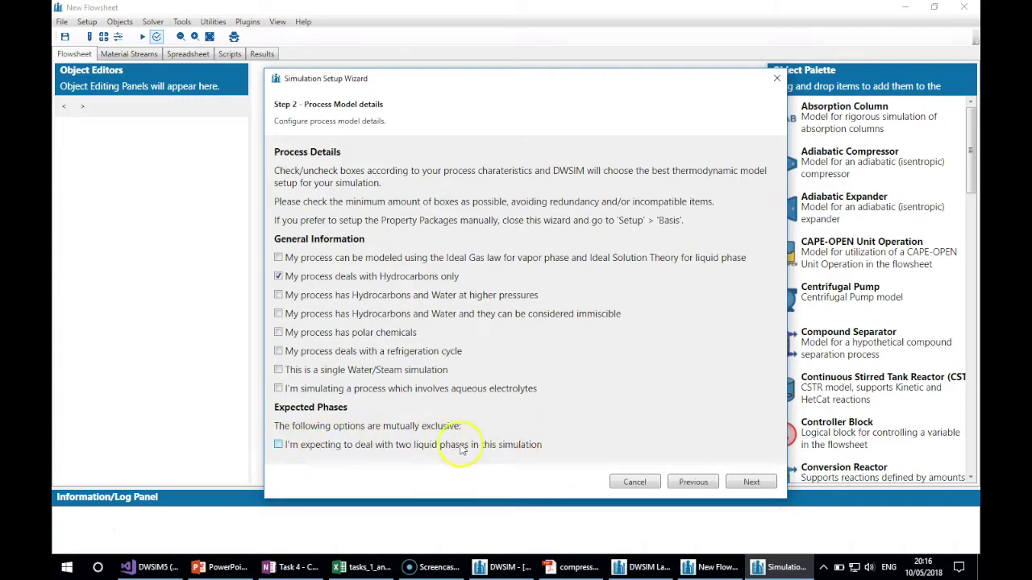
Enter simulation name task4_natural_gas_compression, confirm SI units, and finish the wizard
left_click(750, 481)
left_click(709, 172)
type("task4_")
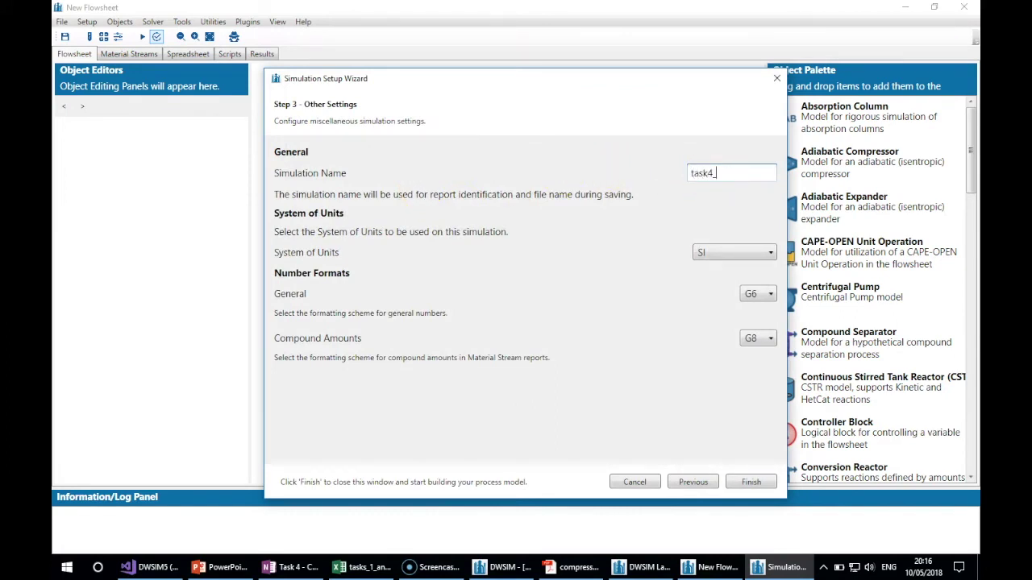
type("natural_gas_compression")
left_click(707, 254)
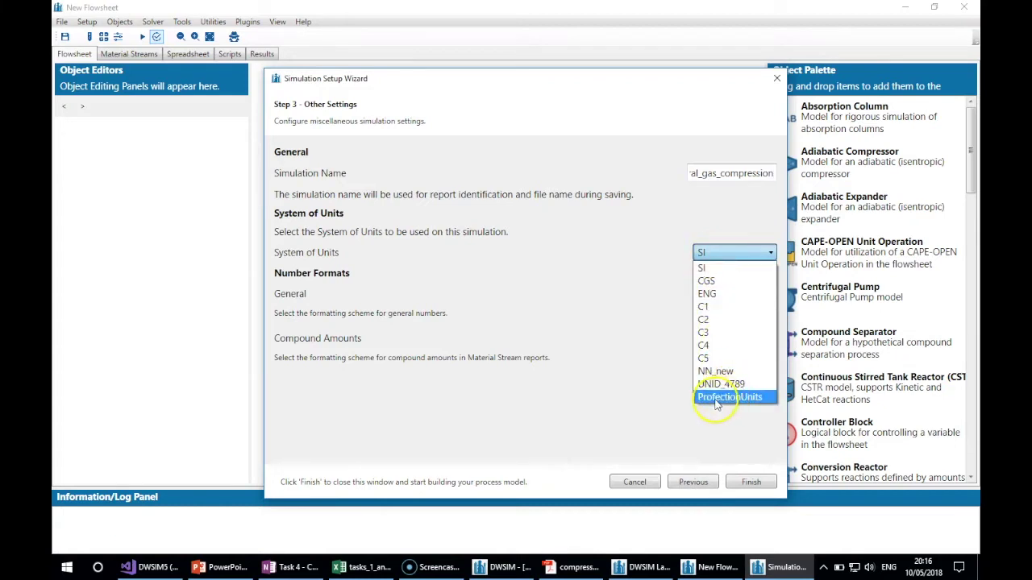
left_click(704, 268)
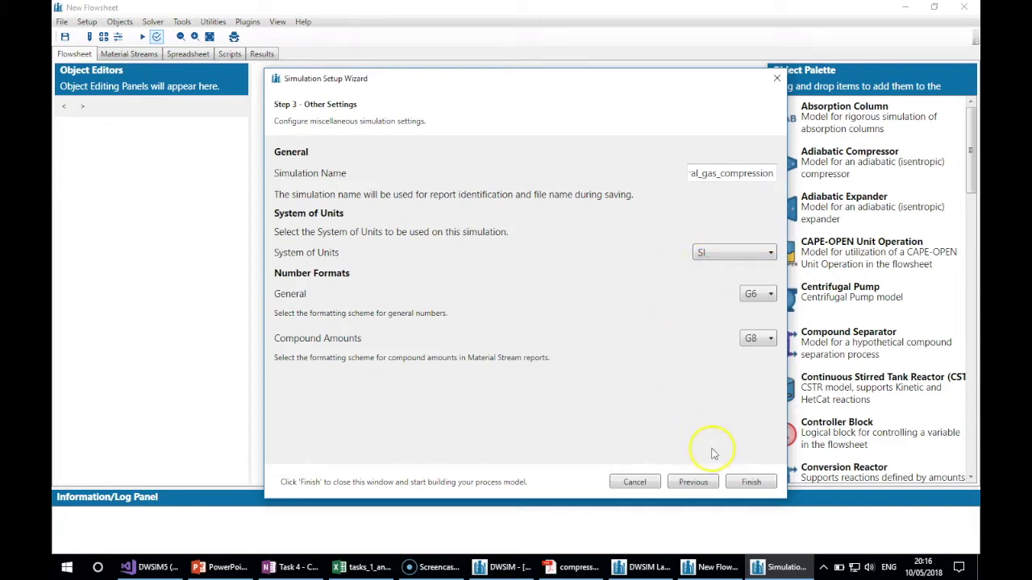
left_click(746, 483)
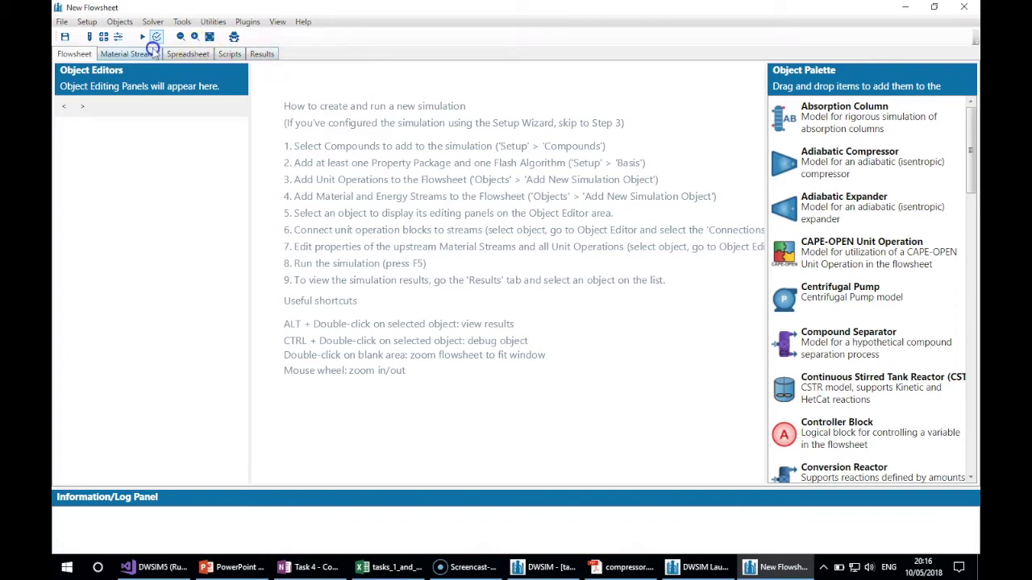
Open Flowsheet Settings from the Setup menu to see the simulation name and SI units
left_click(89, 22)
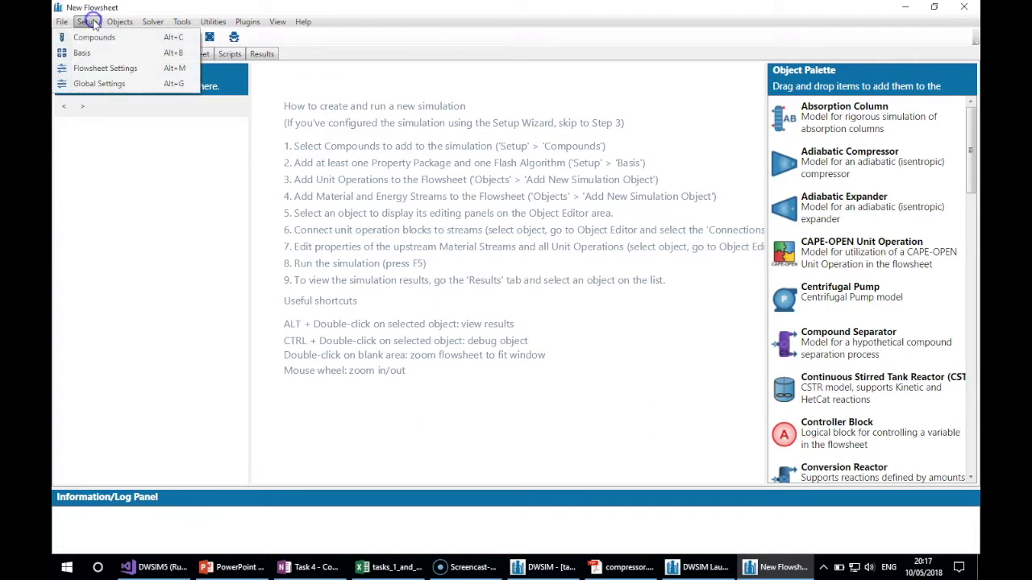
left_click(111, 86)
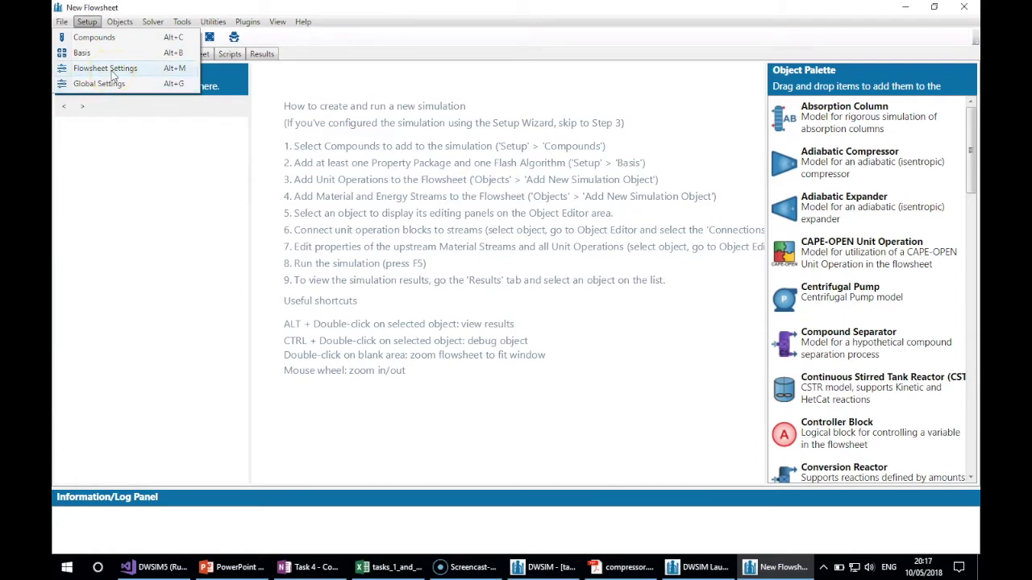
left_click(111, 70)
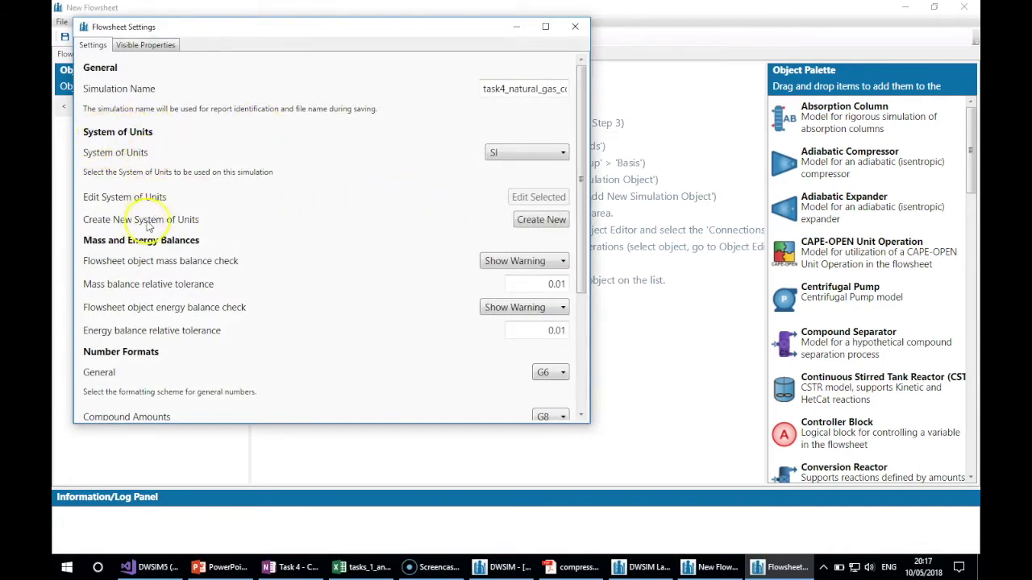
Create a new unit system with temperature in C, pressure in MPa and mass flow in kg/s
left_click(538, 224)
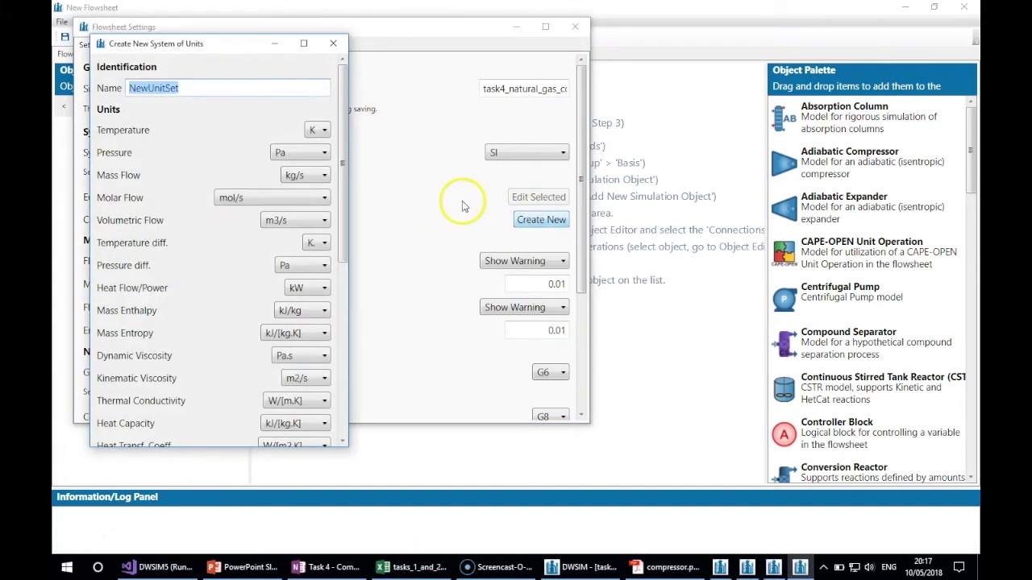
left_click(218, 86)
double_click(218, 85)
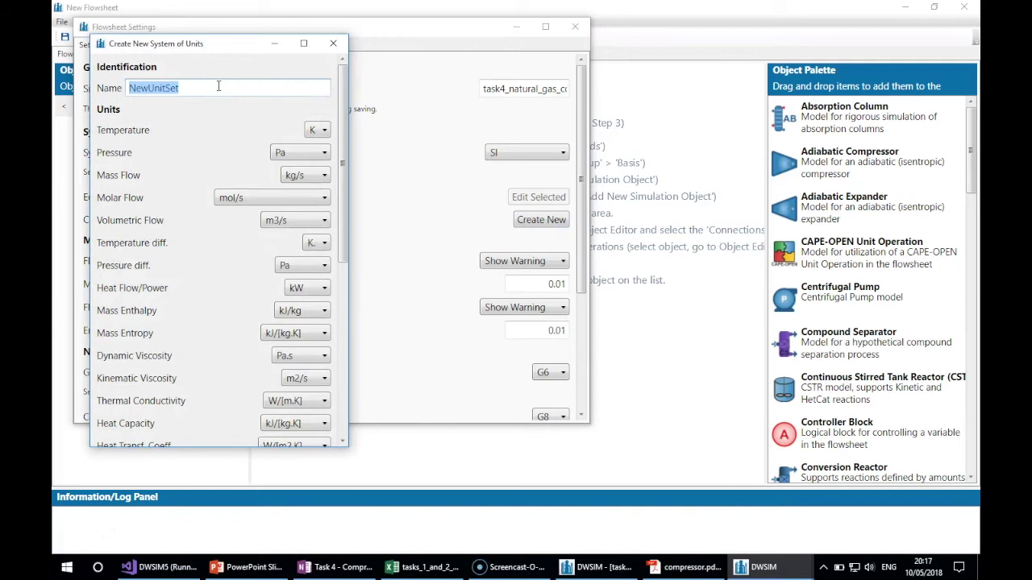
left_click(310, 130)
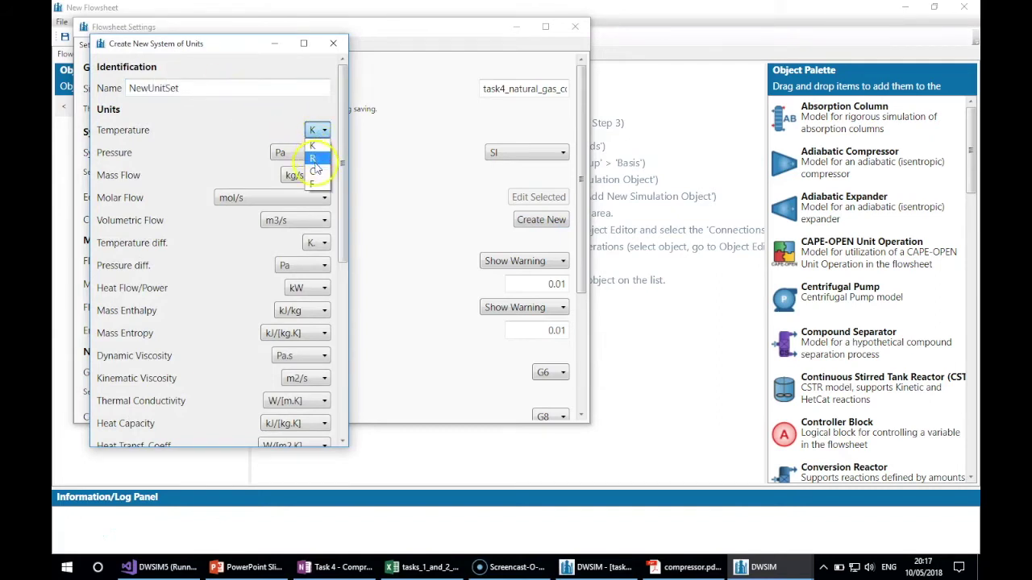
left_click(314, 171)
left_click(295, 155)
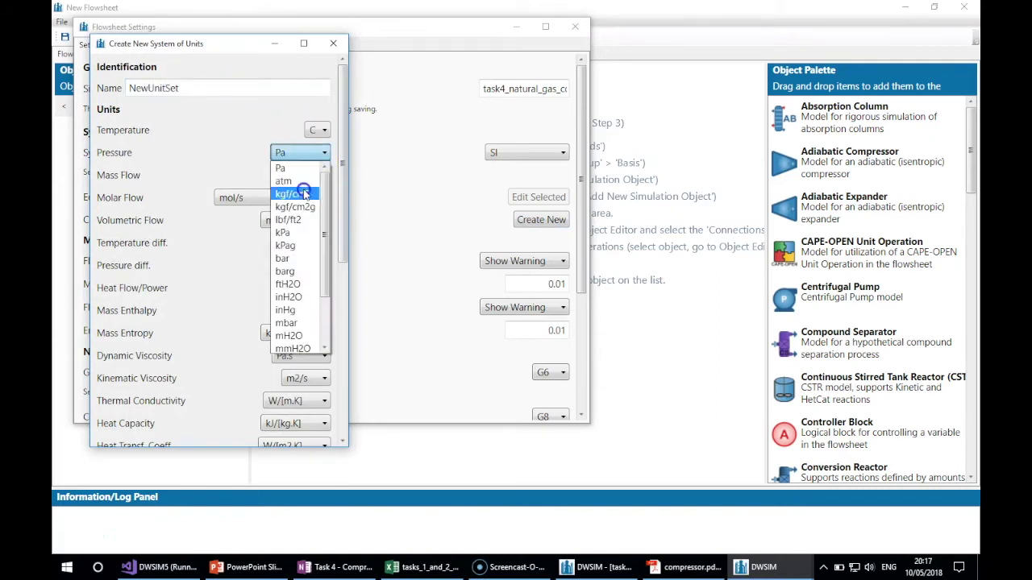
left_click_drag(328, 223, 328, 295)
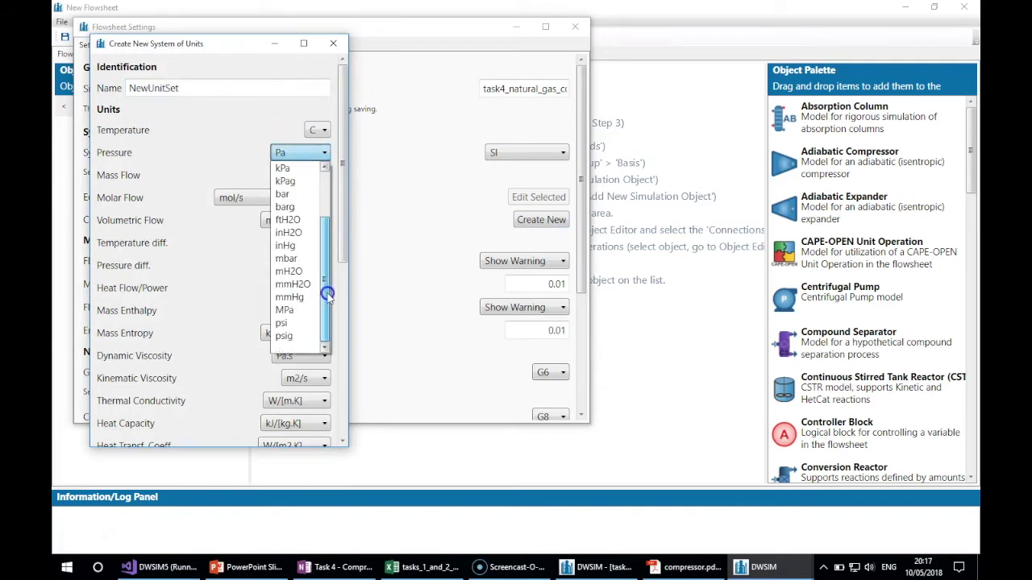
left_click(289, 310)
left_click(305, 177)
left_click(304, 176)
Set molar flow to m3/d @ NC and volumetric flow to m3/h in the new unit set
left_click(274, 202)
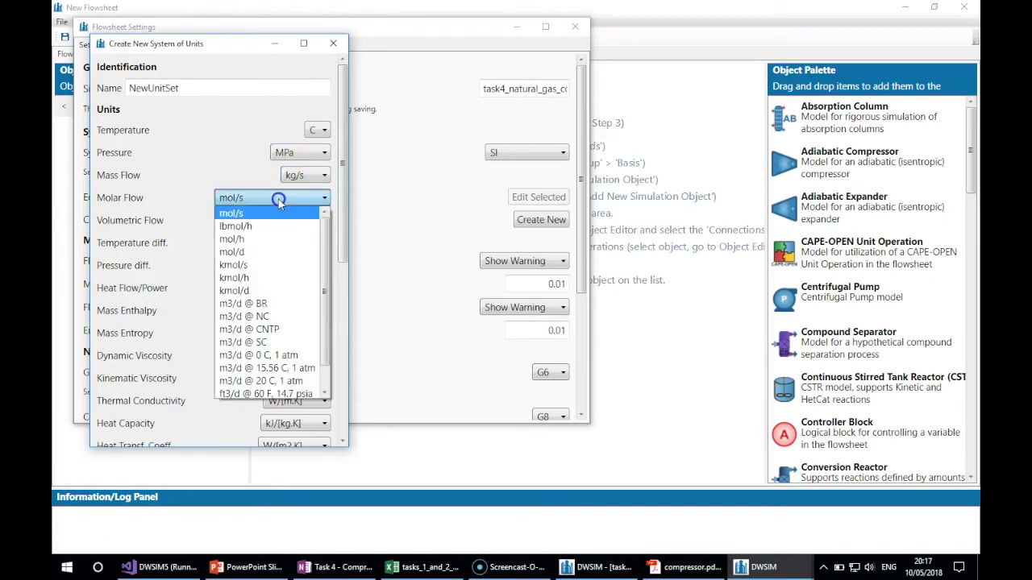
left_click(266, 317)
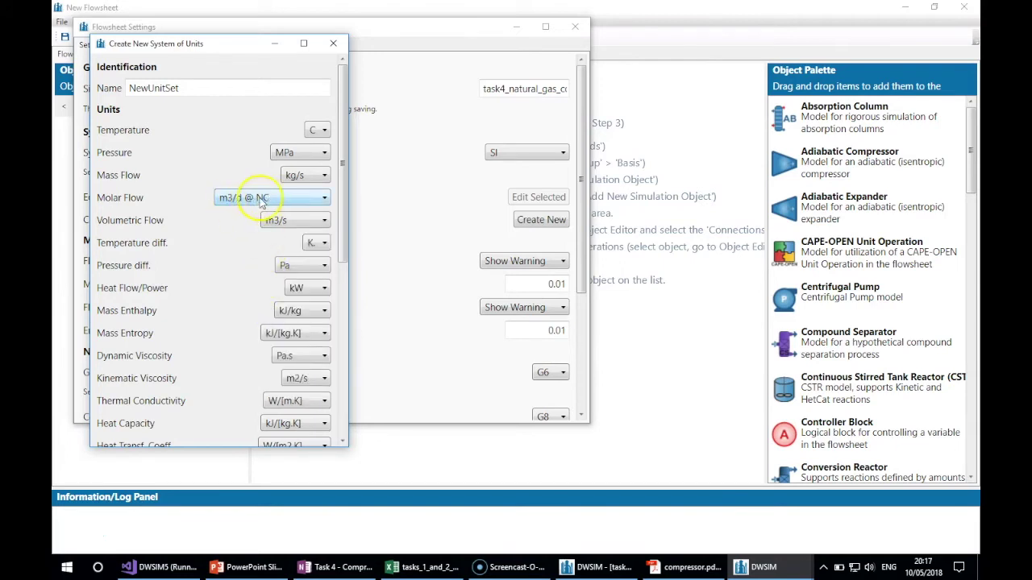
left_click(305, 226)
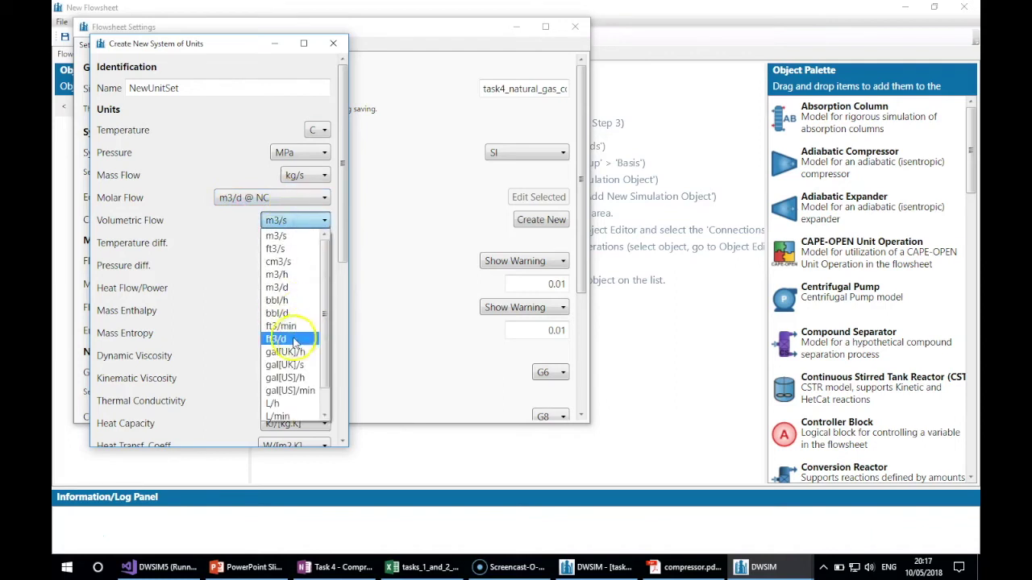
left_click(282, 276)
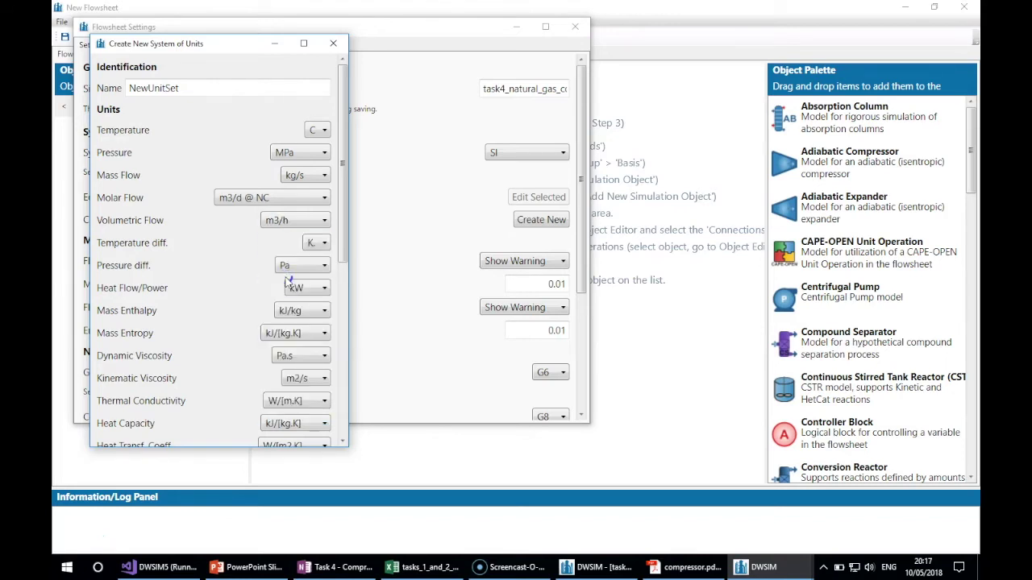
left_click(266, 198)
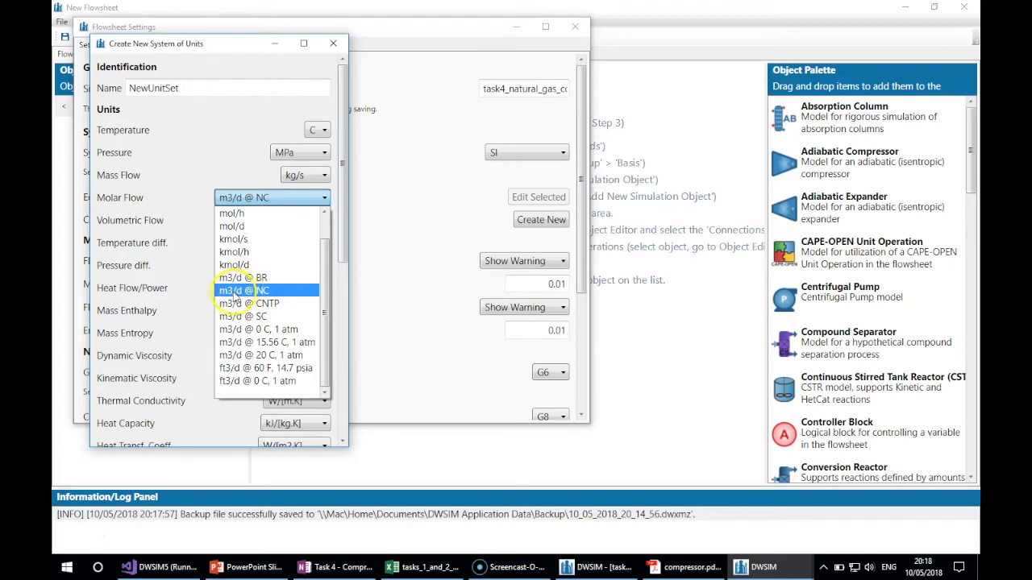
left_click(236, 291)
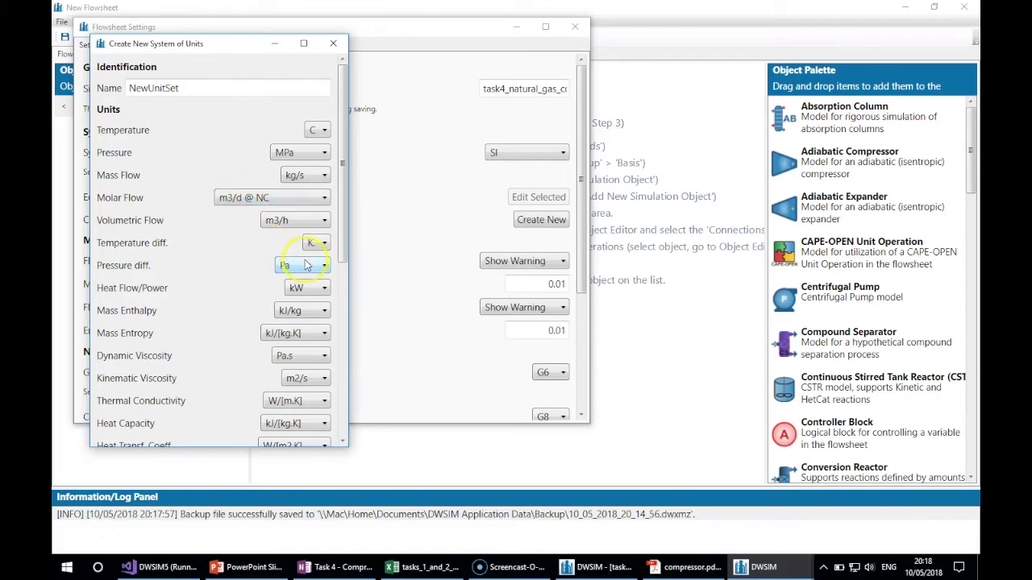
mouse_move(340, 245)
left_mouse_down()
mouse_move(344, 426)
mouse_move(332, 234)
left_mouse_up()
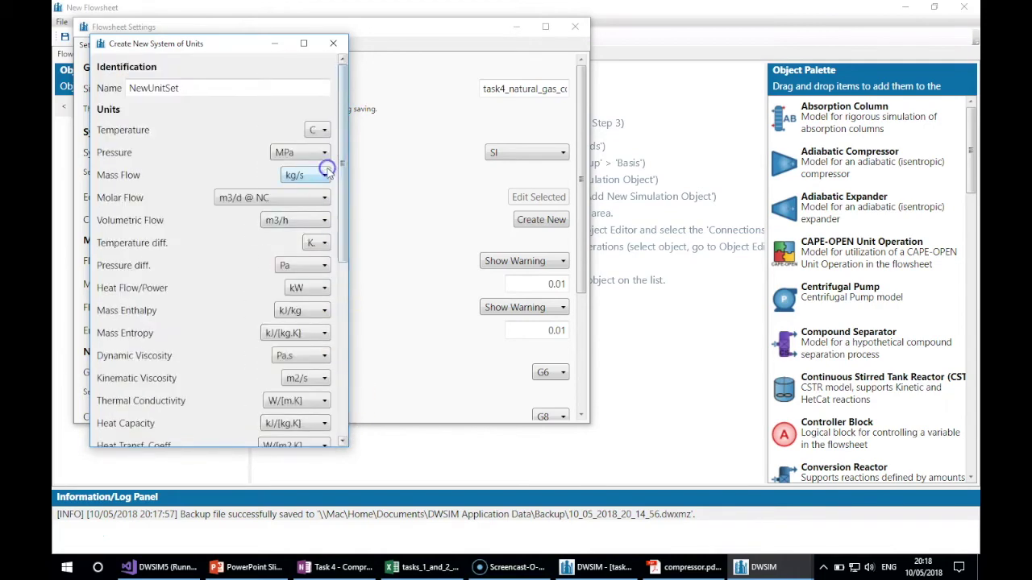
Make NewUnitSet the flowsheet's unit system and close Flowsheet Settings
left_click(333, 42)
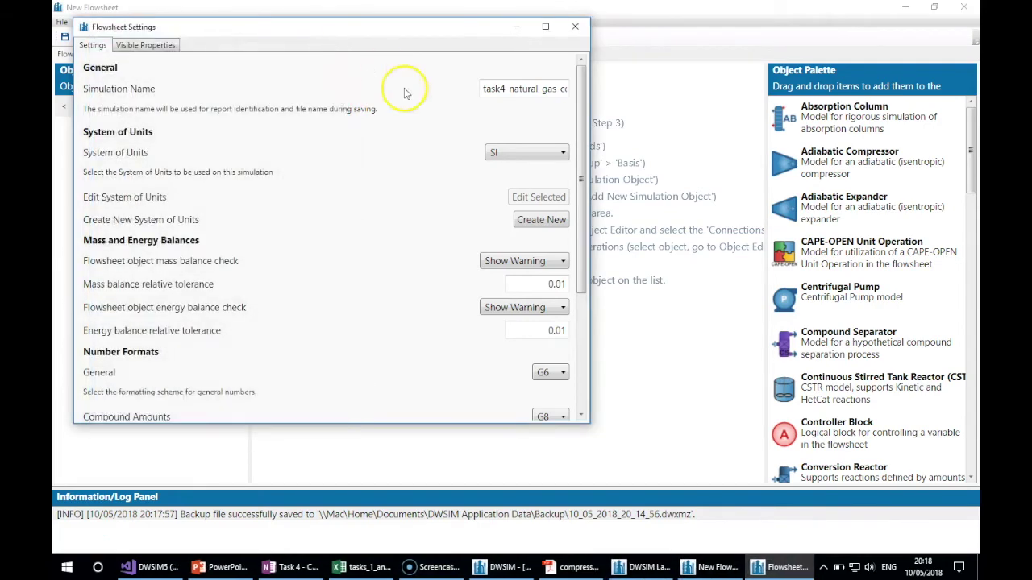
left_click(510, 155)
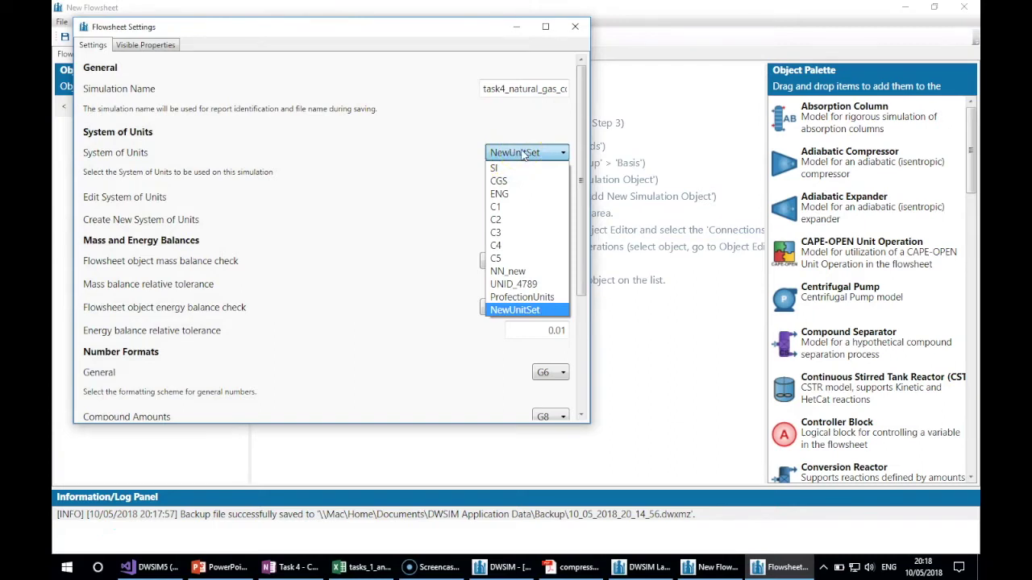
left_click(523, 153)
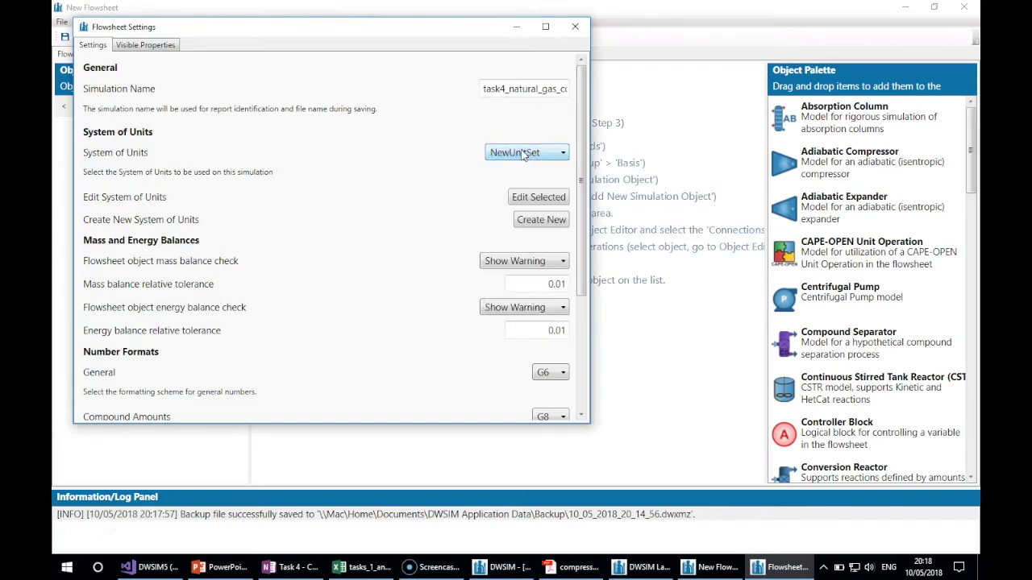
left_click(572, 29)
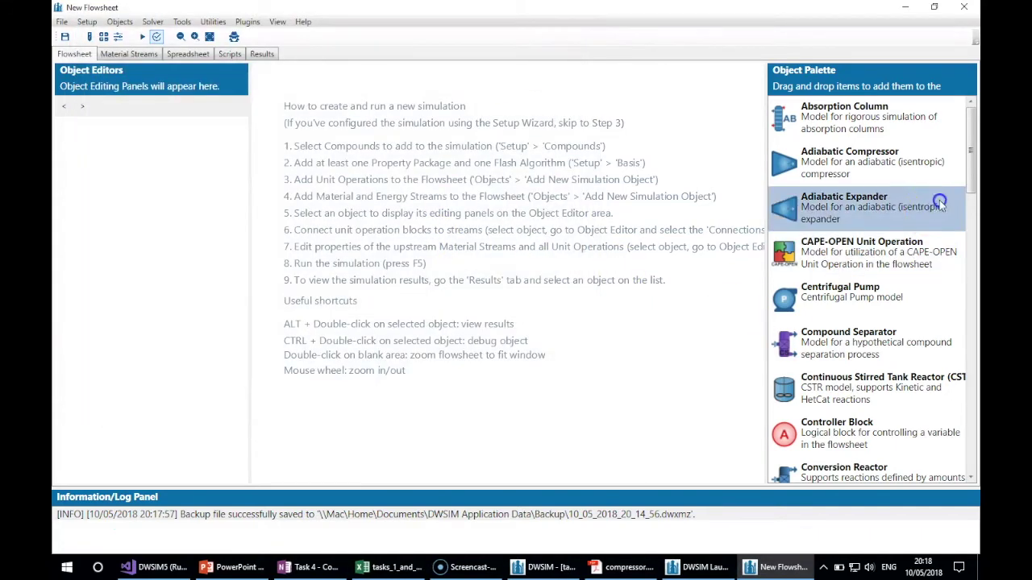
Drop five material streams MS-000 to MS-004 across the canvas, with MS-003 above and MS-004 below
left_click_drag(974, 157, 967, 341)
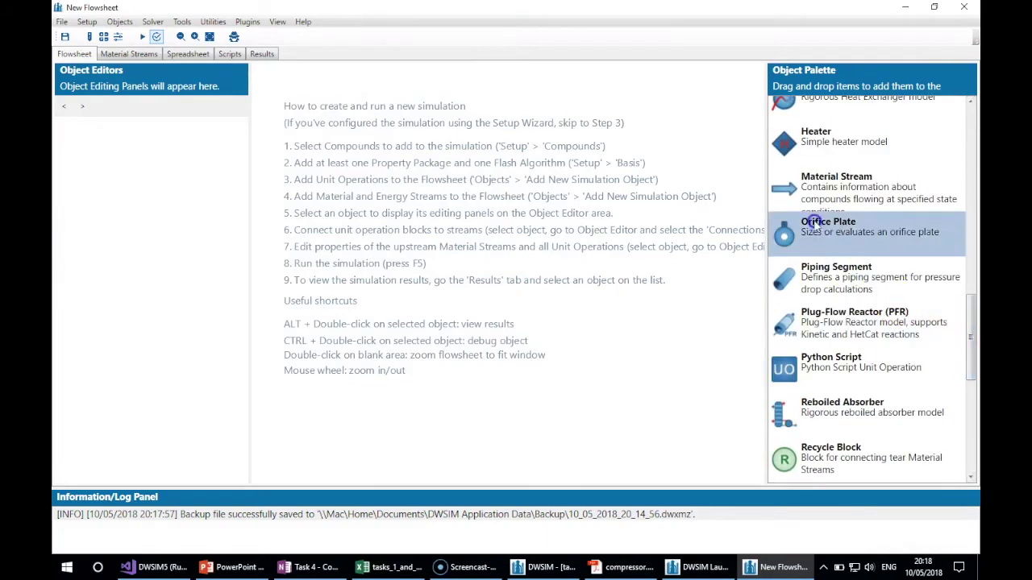
left_click_drag(838, 187, 311, 223)
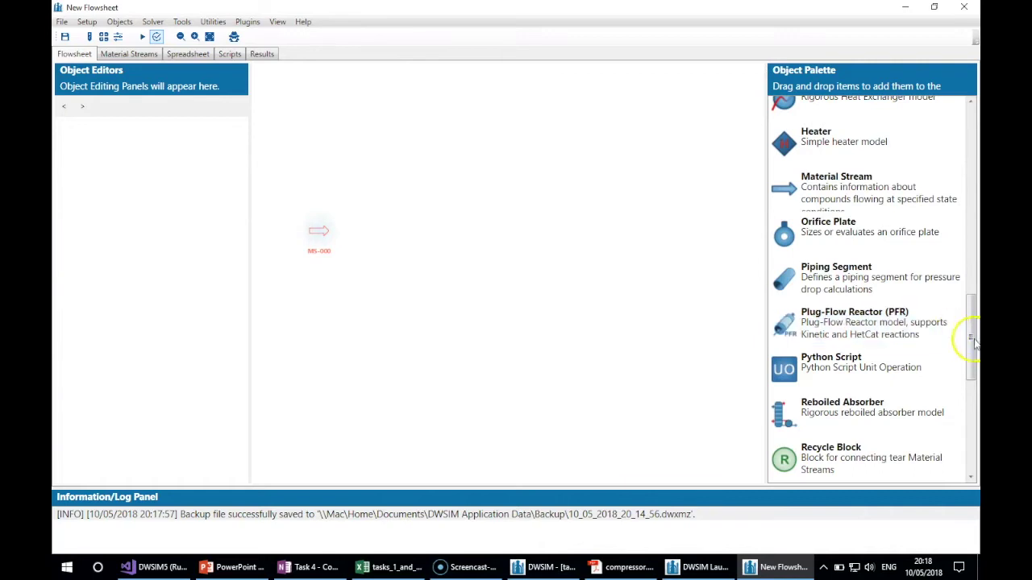
left_click_drag(774, 189, 424, 232)
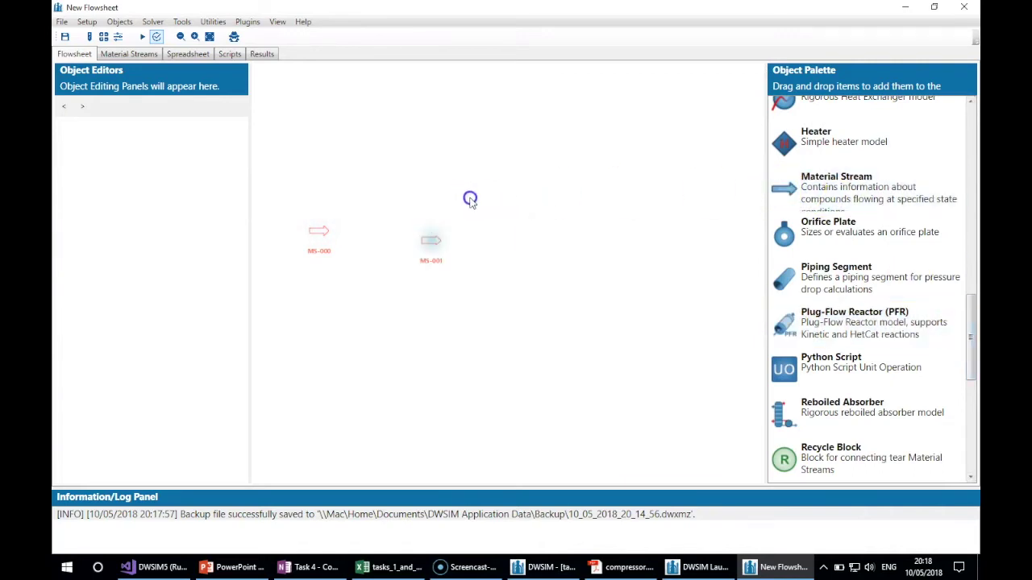
left_click_drag(838, 191, 555, 241)
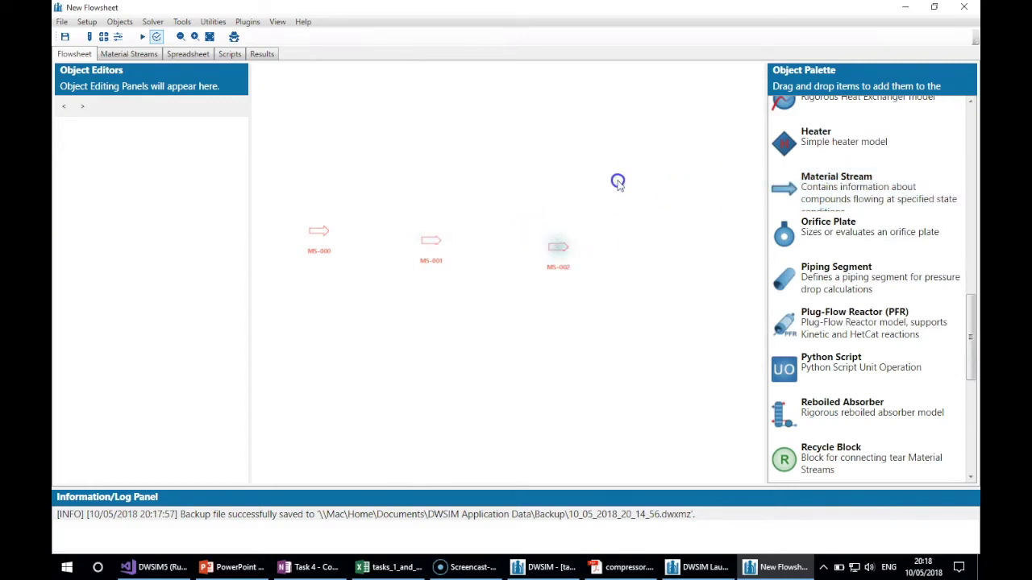
left_click_drag(838, 187, 445, 172)
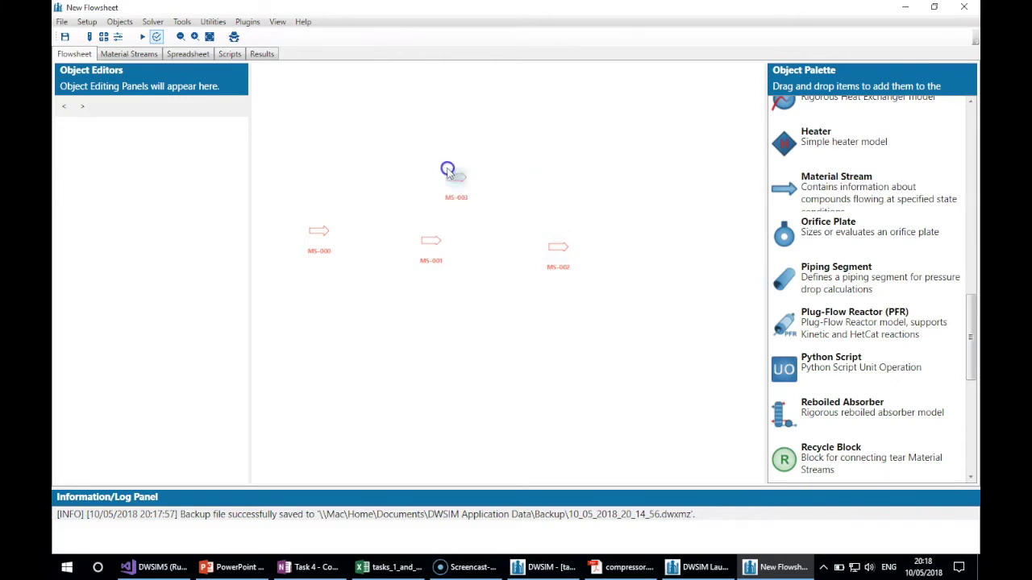
left_click_drag(819, 182, 545, 311)
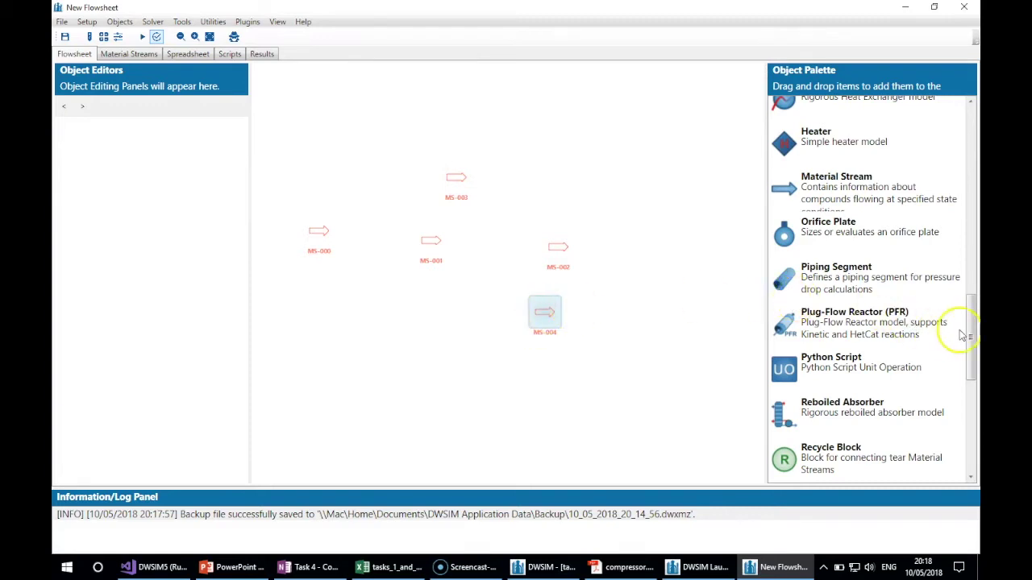
Add energy stream ES-005 at lower left and nudge MS-001 and MS-003 into position
scroll(971, 279, "up", 3)
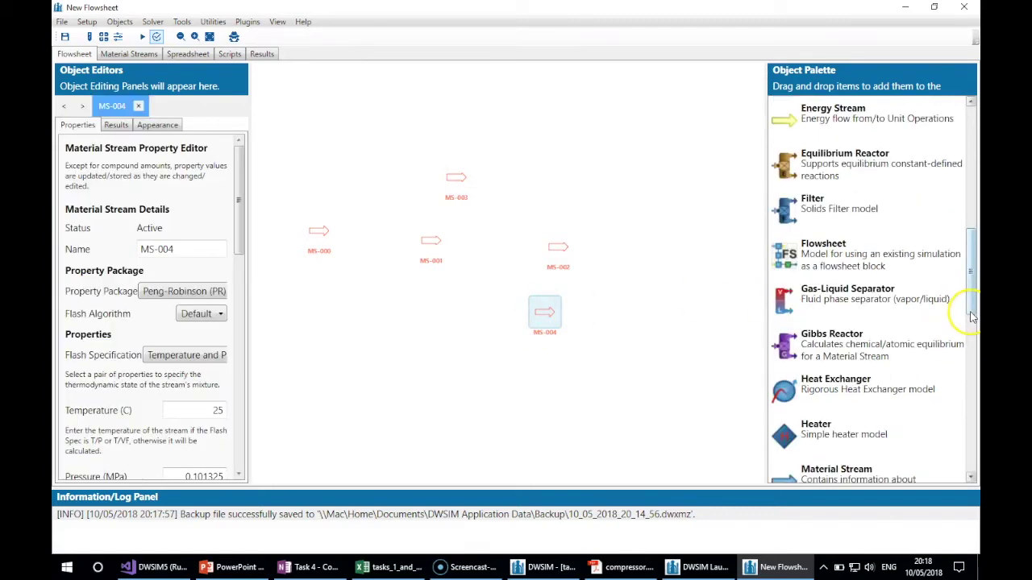
scroll(963, 287, "up", 2)
left_click_drag(846, 270, 348, 305)
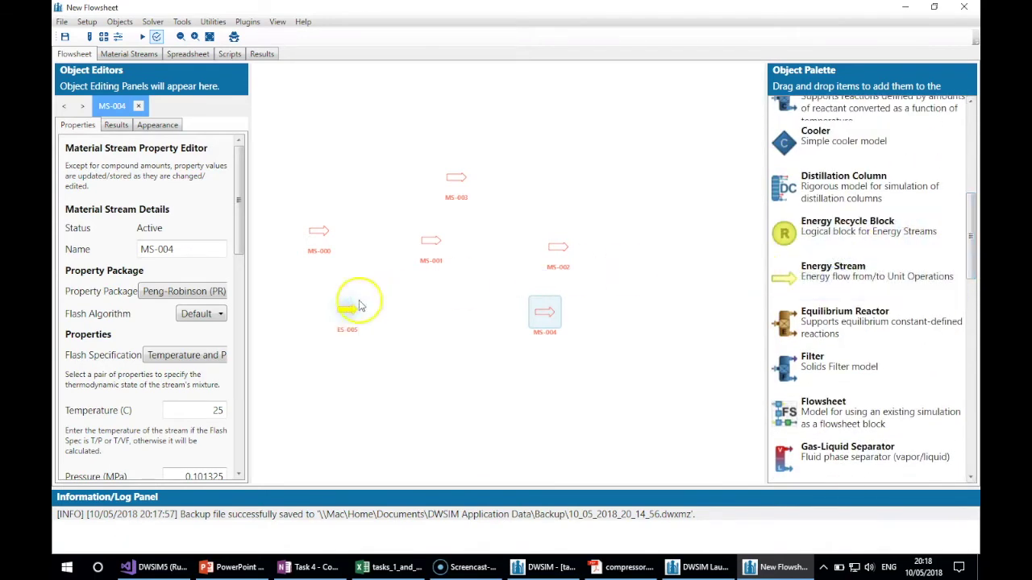
left_click(433, 242)
left_click_drag(433, 242, 441, 250)
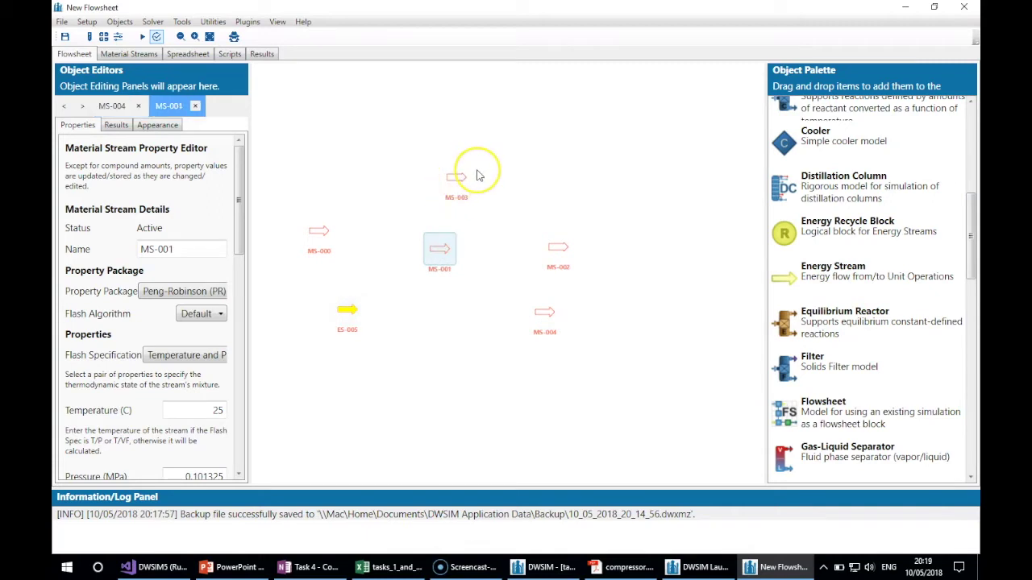
left_click_drag(462, 180, 480, 175)
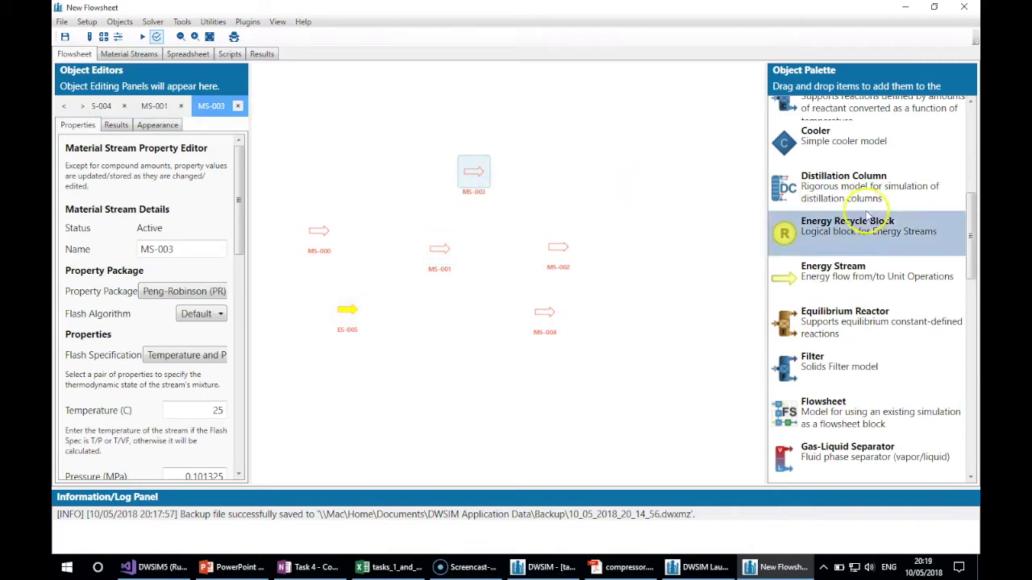
Place compressor C-006 between MS-000 and MS-001 and heat exchanger HX-007 after MS-001, aligning MS-000
left_click_drag(972, 214, 968, 132)
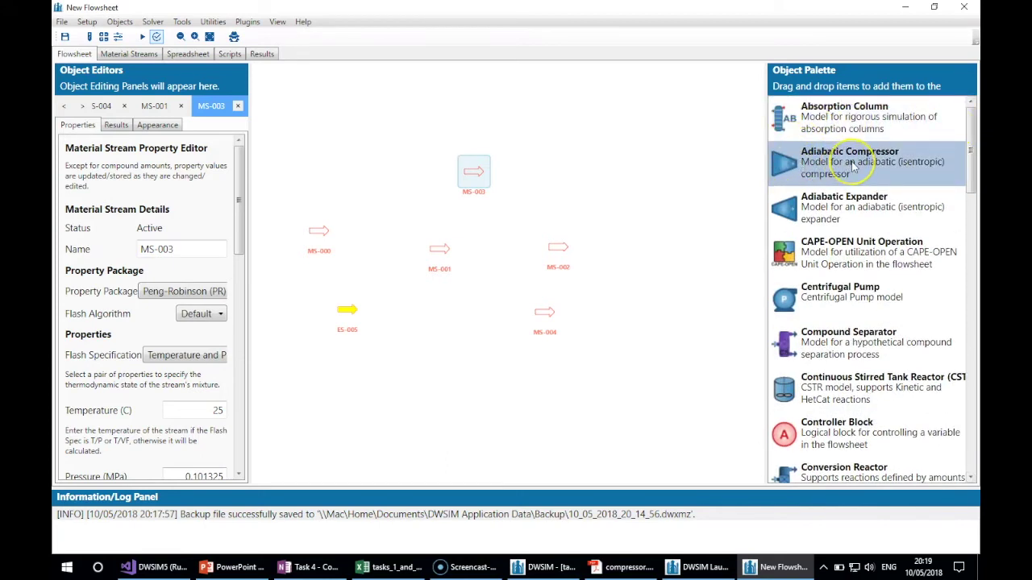
left_click_drag(852, 165, 370, 243)
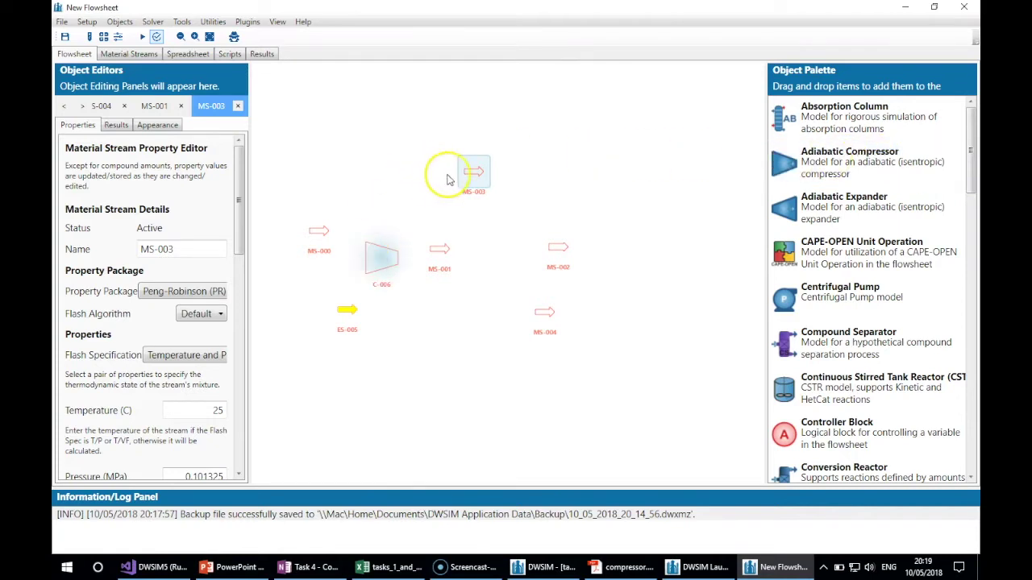
left_click_drag(974, 165, 955, 322)
left_click_drag(822, 222, 500, 250)
left_click(501, 250)
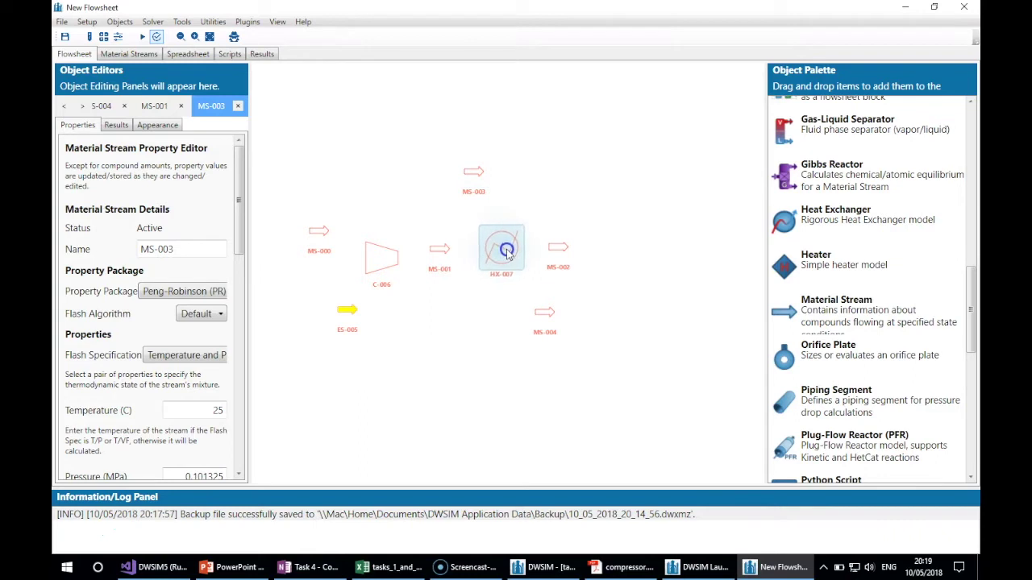
left_click_drag(319, 235, 308, 248)
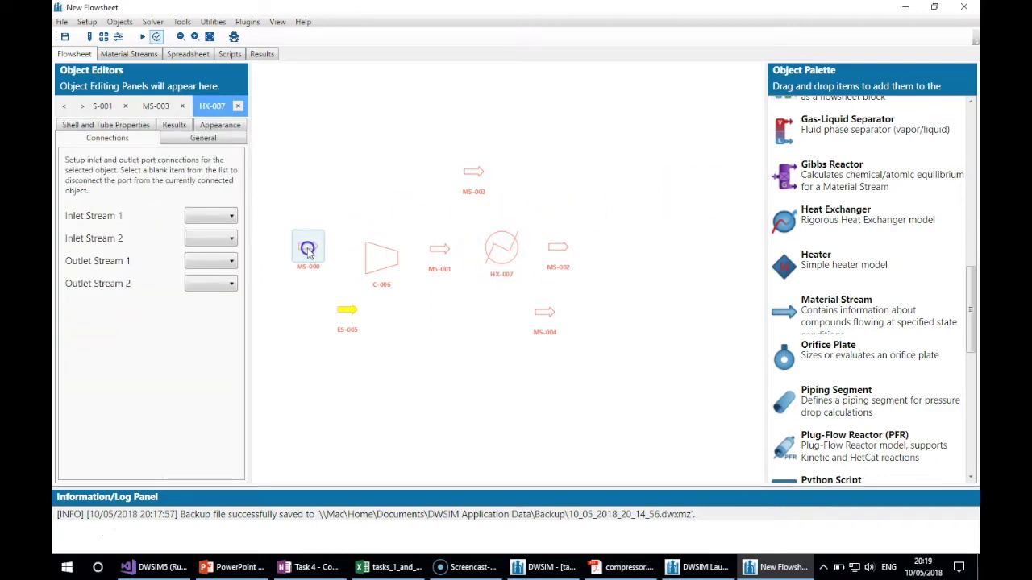
Connect compressor C-006 with inlet MS-000, outlet MS-001 and energy stream ES-005
left_click(387, 266)
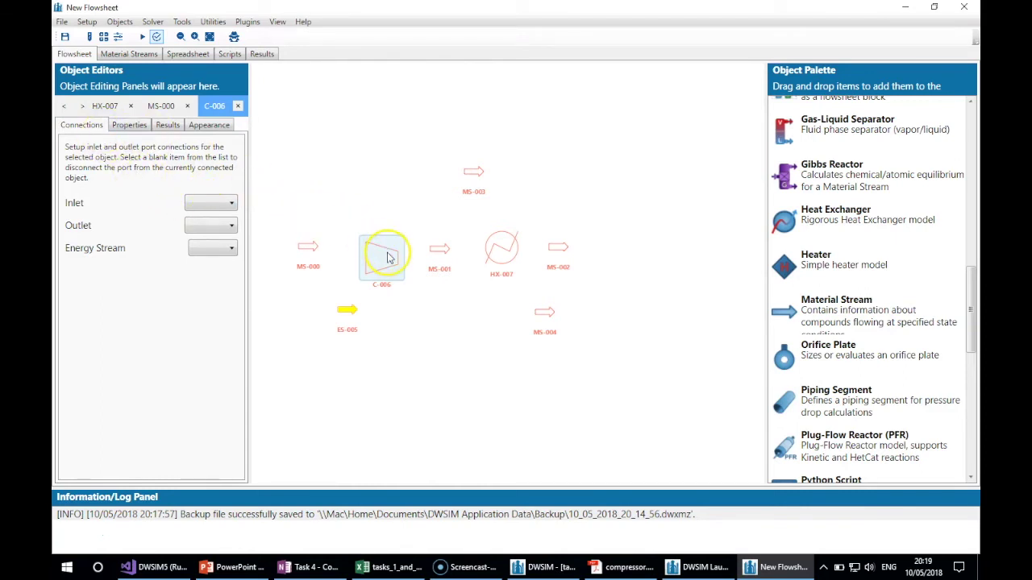
left_click(87, 126)
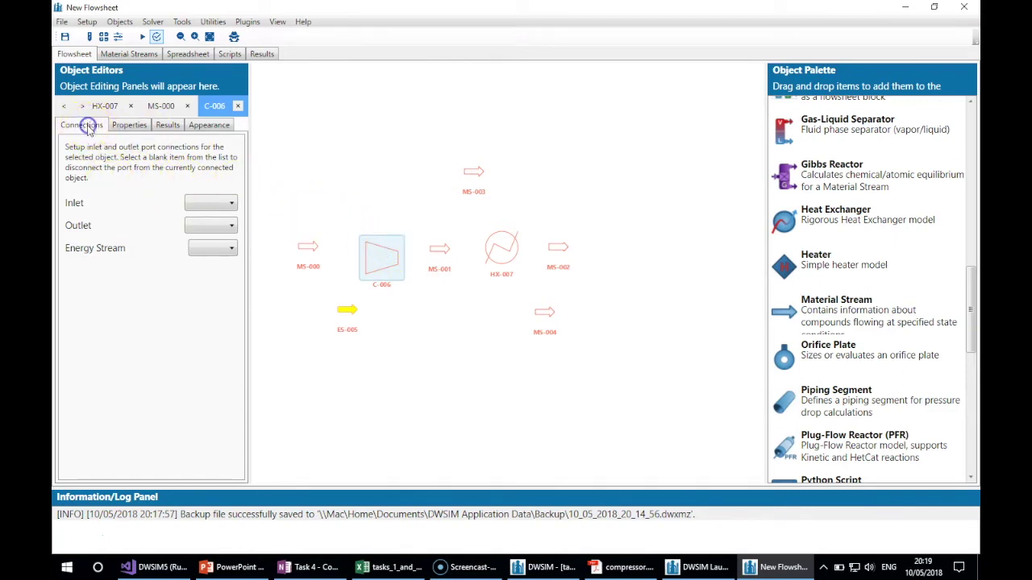
left_click(201, 205)
left_click(205, 231)
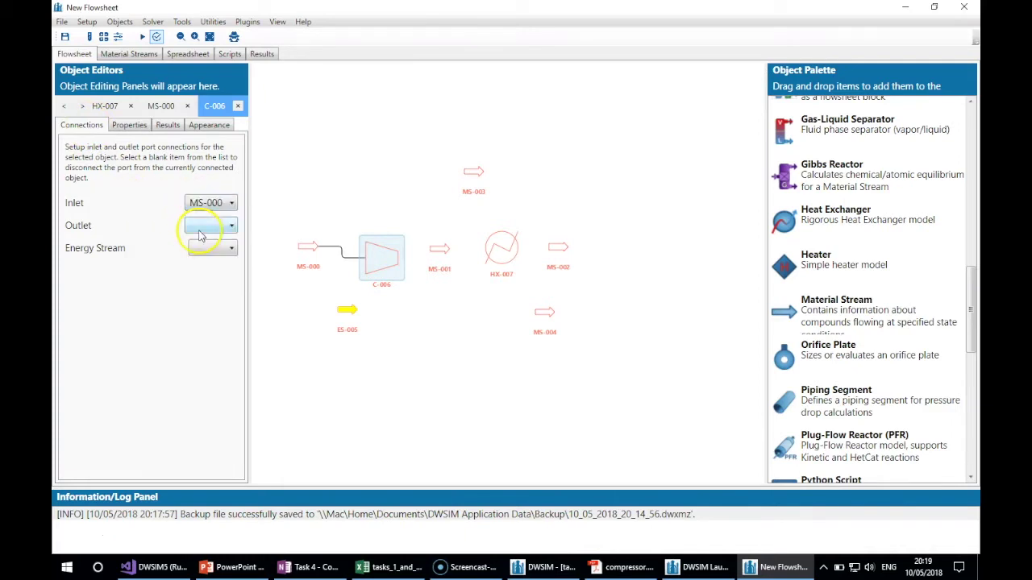
left_click(211, 228)
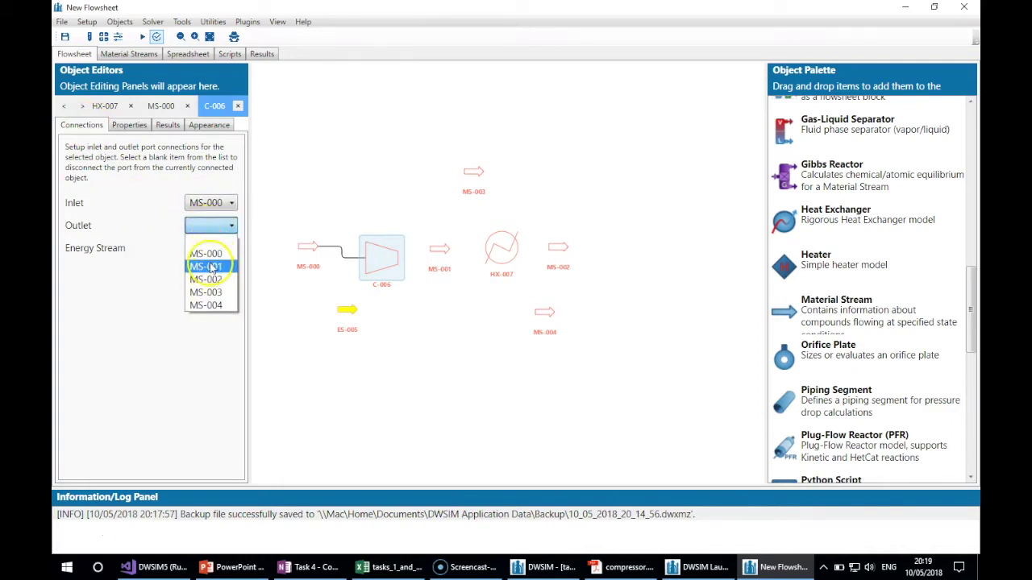
left_click(210, 267)
left_click(208, 248)
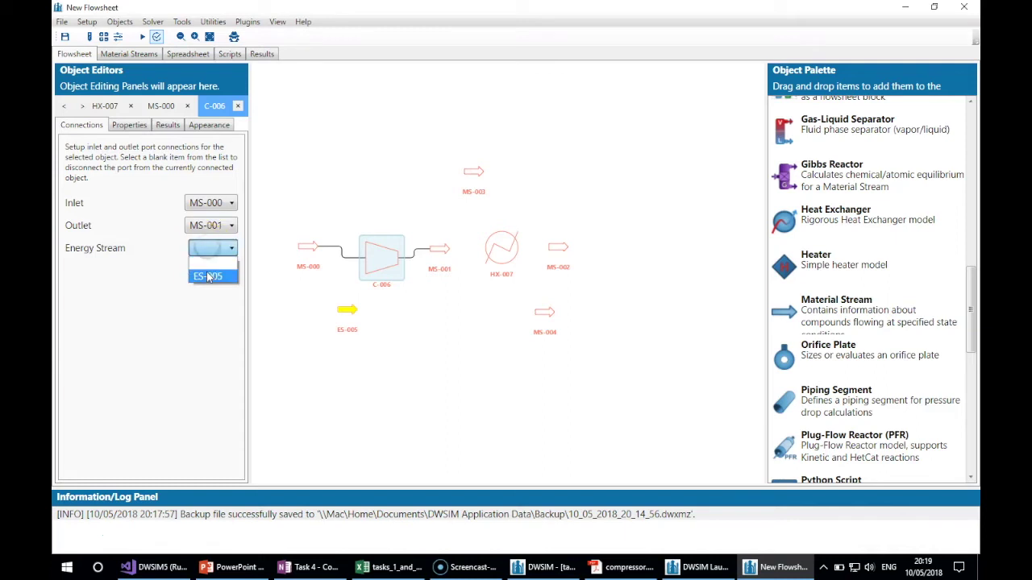
left_click(208, 277)
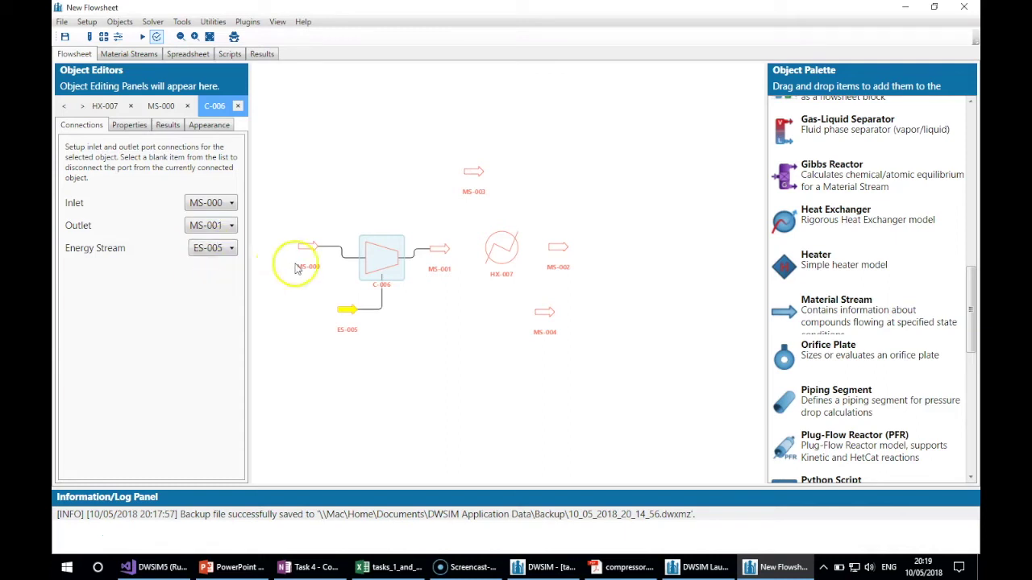
Connect HX-007 with inlets MS-001 and MS-003 and outlets MS-002 and MS-004
left_click(495, 249)
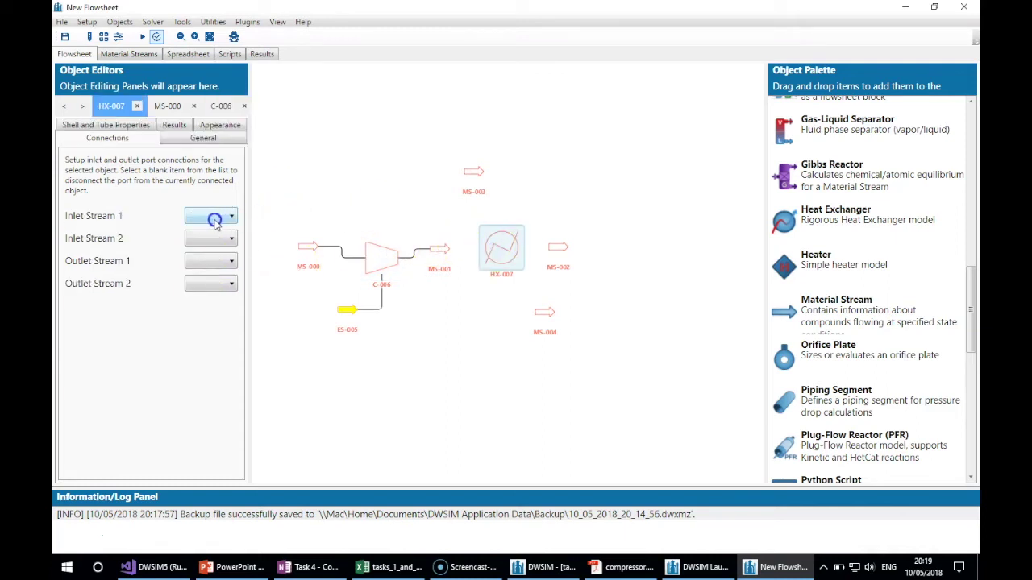
left_click(215, 218)
left_click(206, 257)
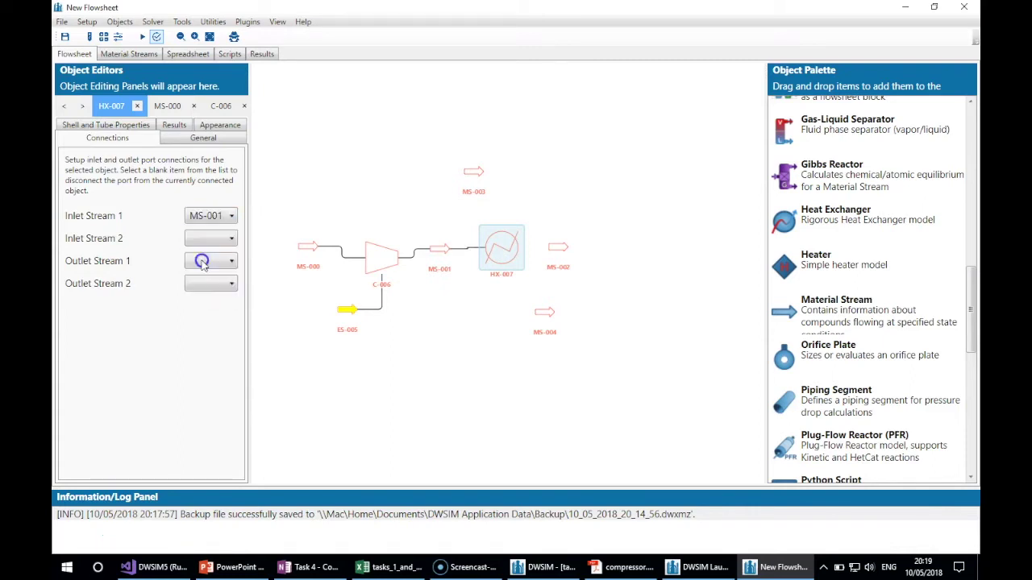
left_click(211, 239)
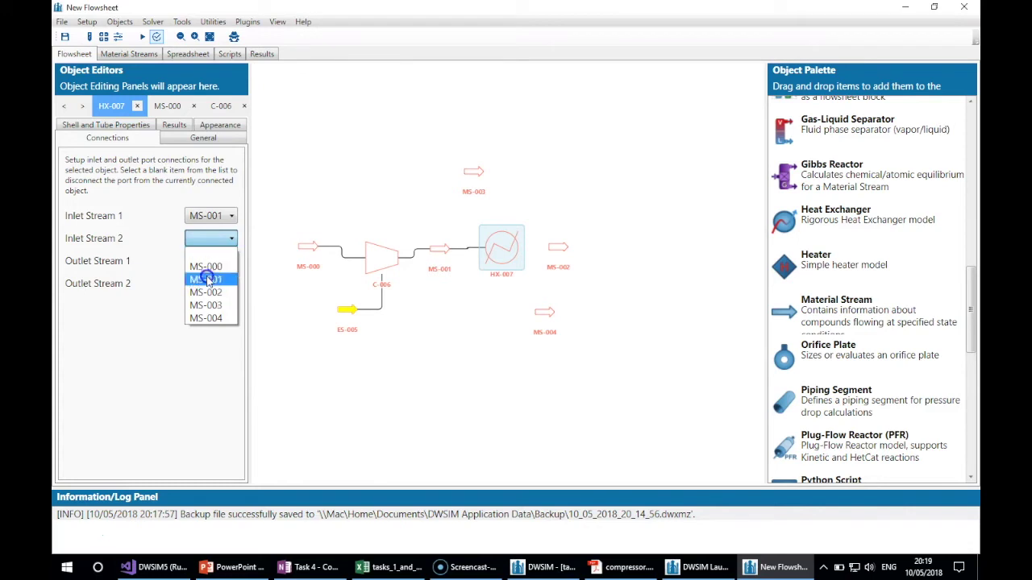
left_click(207, 305)
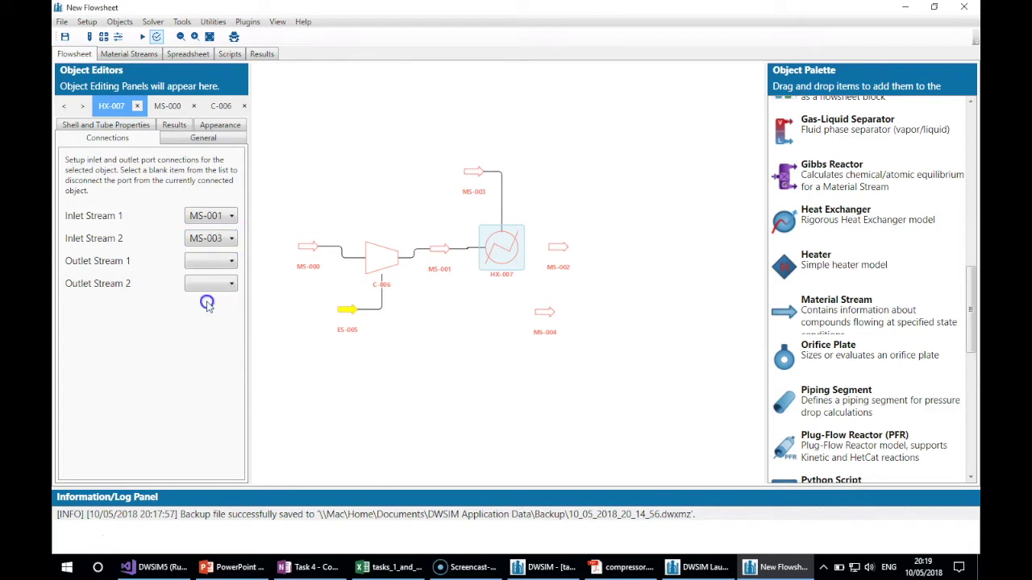
left_click(206, 264)
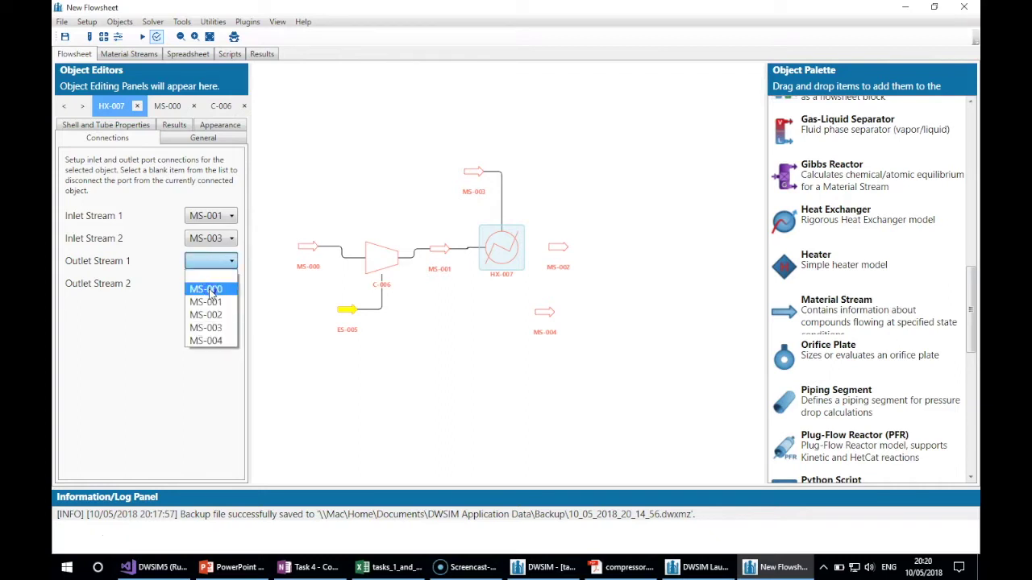
left_click(206, 314)
left_click(216, 284)
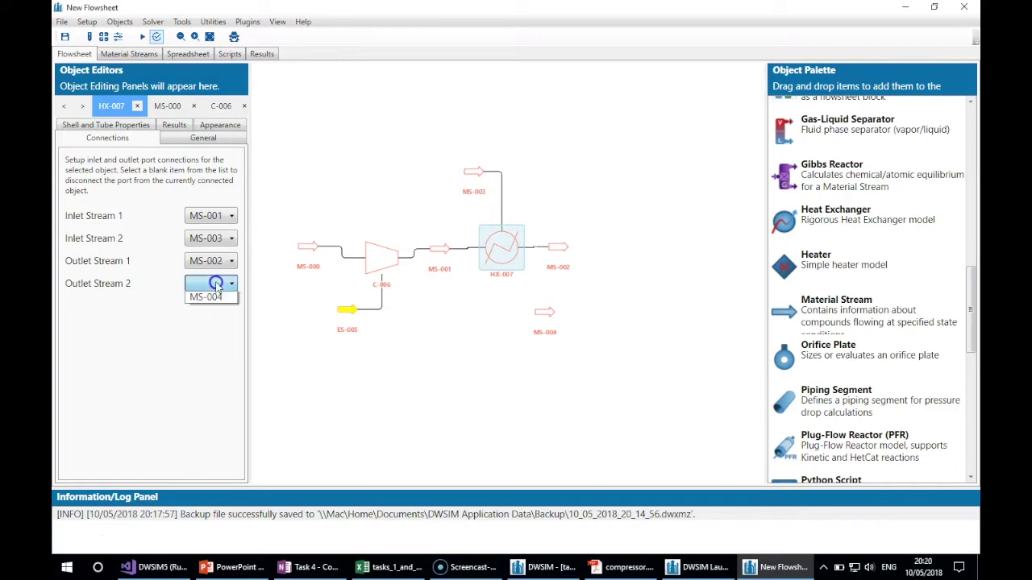
left_click(203, 363)
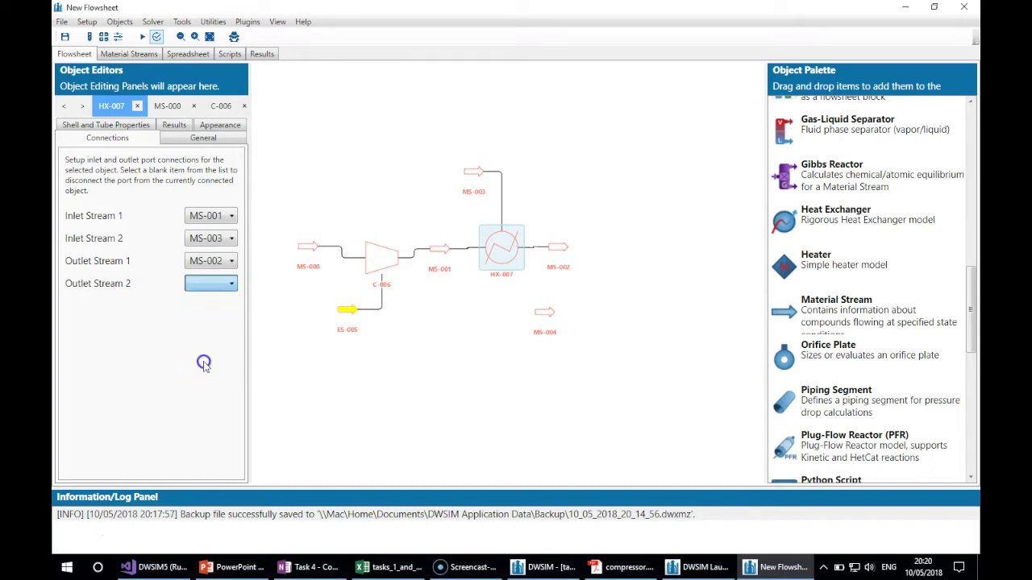
left_click(469, 332)
left_click_drag(385, 262, 379, 251)
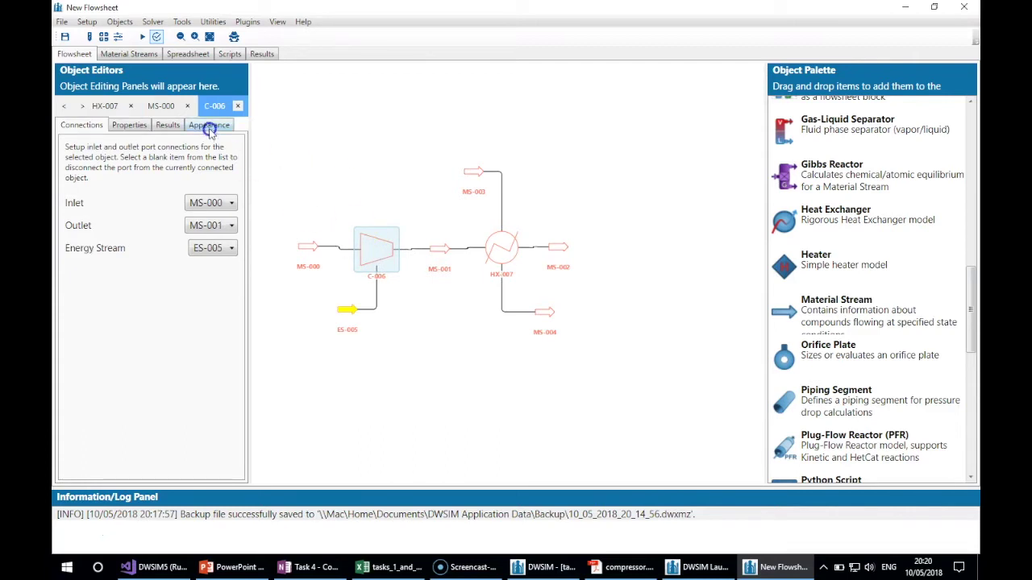
Rename compressor C-006 to 'NG Compressor' in its Appearance settings
left_click(200, 126)
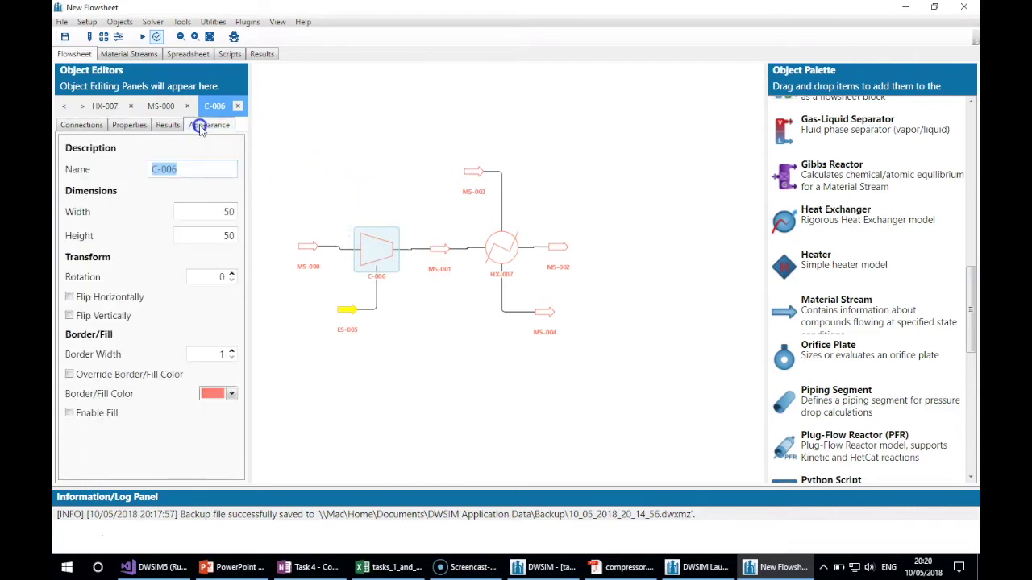
left_click(189, 170)
double_click(190, 169)
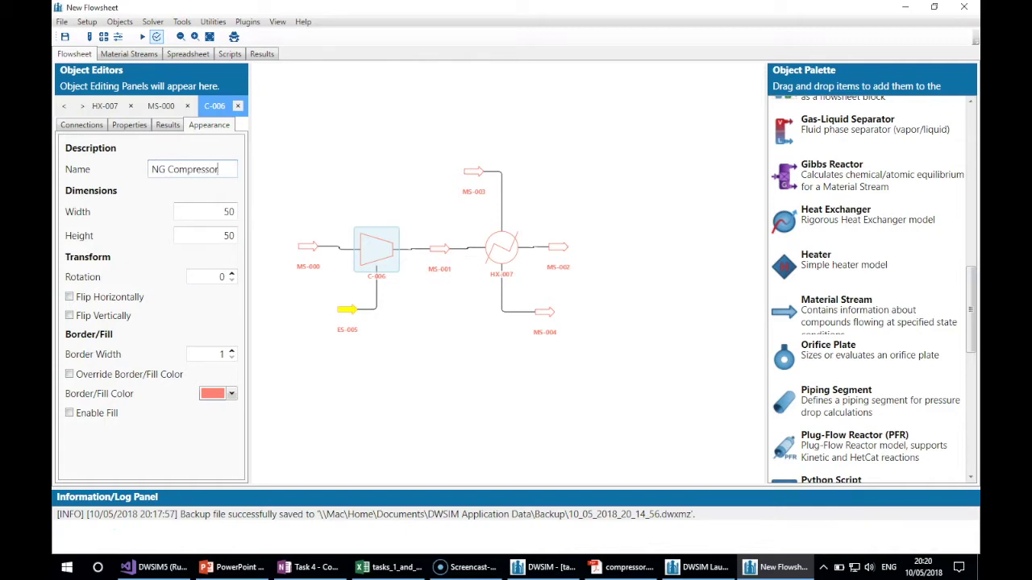
left_click(500, 248)
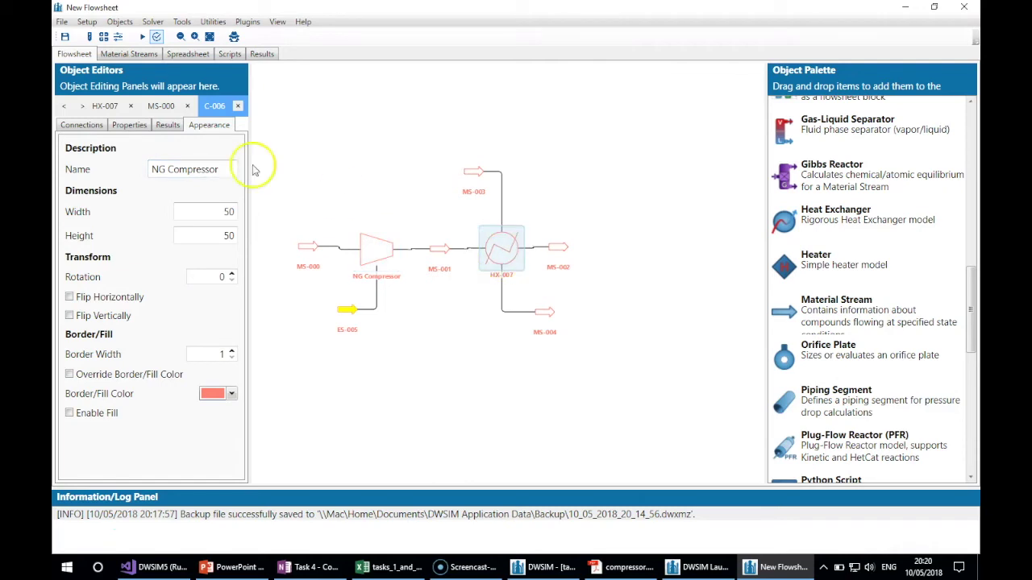
Rename heat exchanger HX-007 to 'Water Cooler'
left_click(213, 127)
left_click_drag(167, 183, 186, 184)
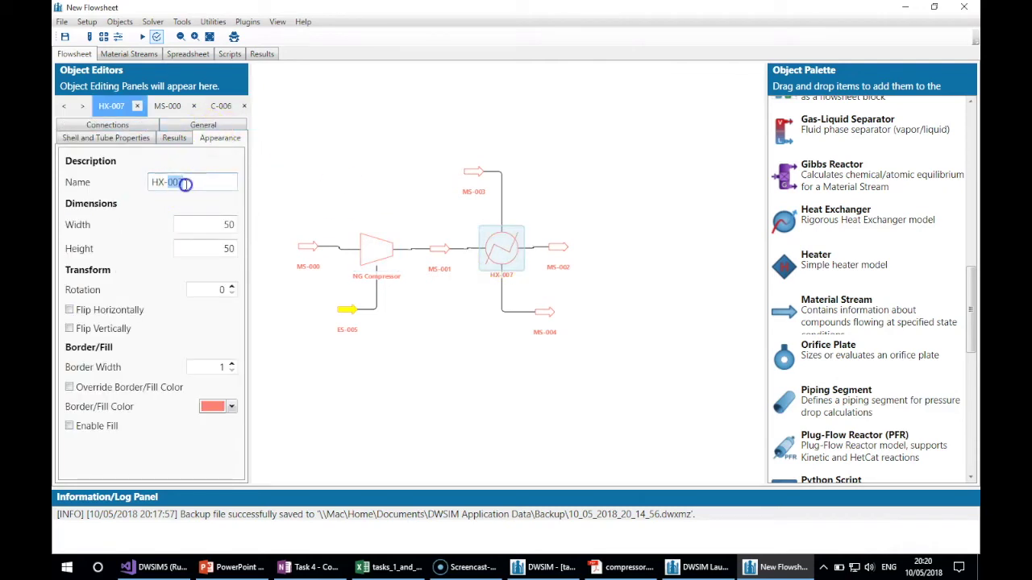
key("BackSpace")
key("BackSpace")
key("BackSpace")
left_click(399, 170)
left_click(304, 248)
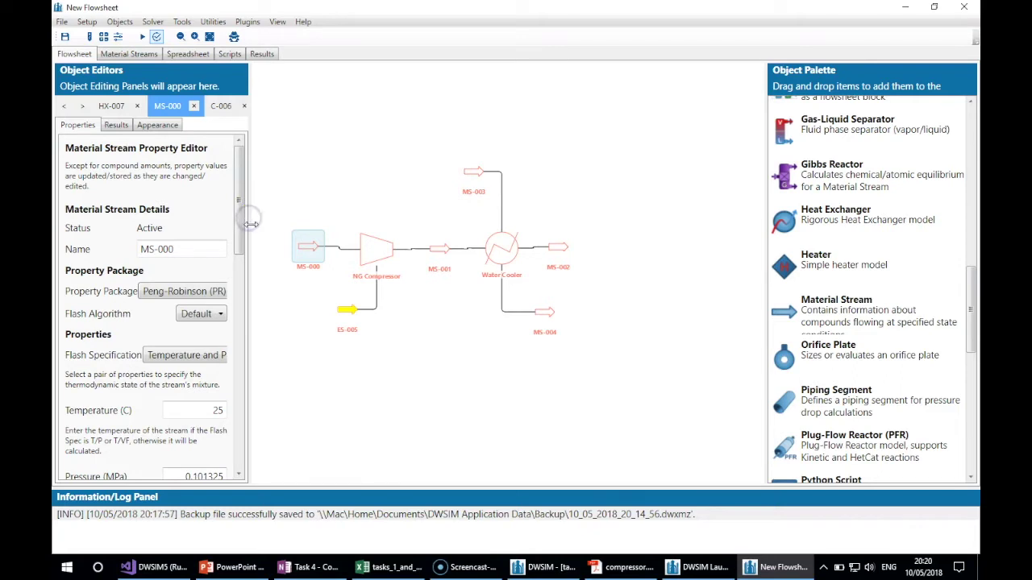
Enter Methane 0.9 and Ethane 0.1 molar fractions for MS-000 and accept, which triggers an error
left_click_drag(251, 224, 307, 207)
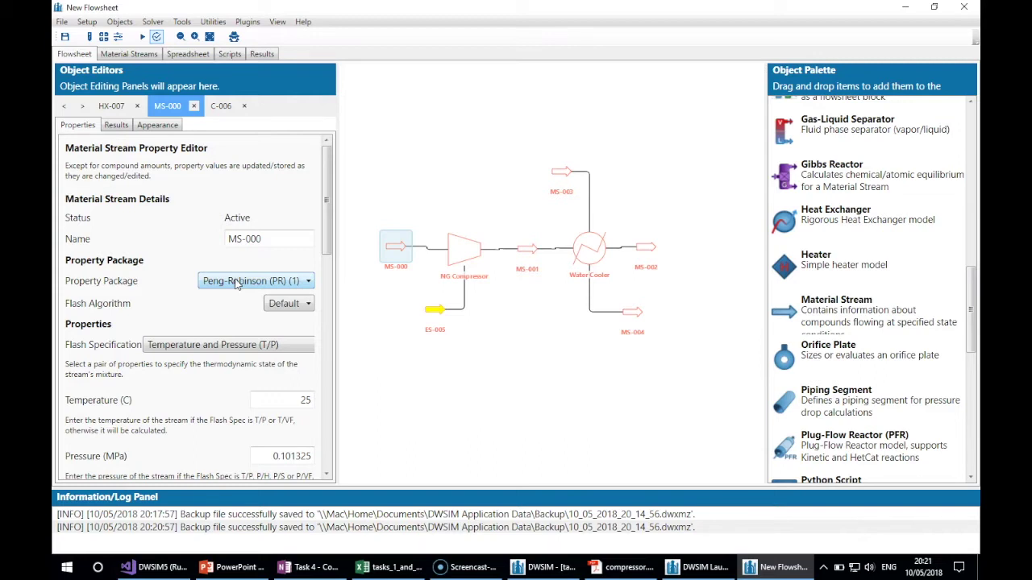
left_click_drag(329, 234, 336, 460)
left_click(283, 247)
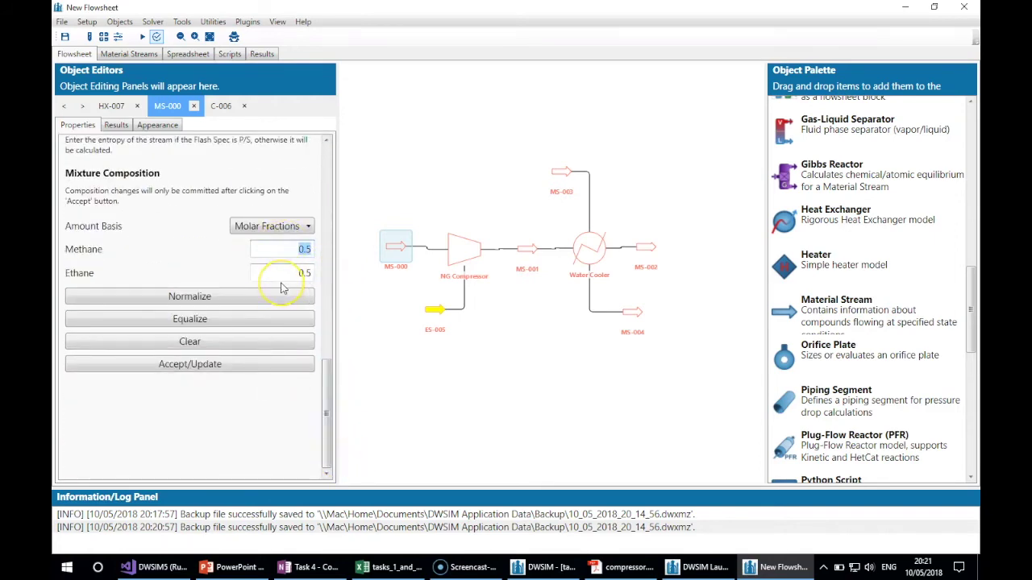
left_click(283, 273)
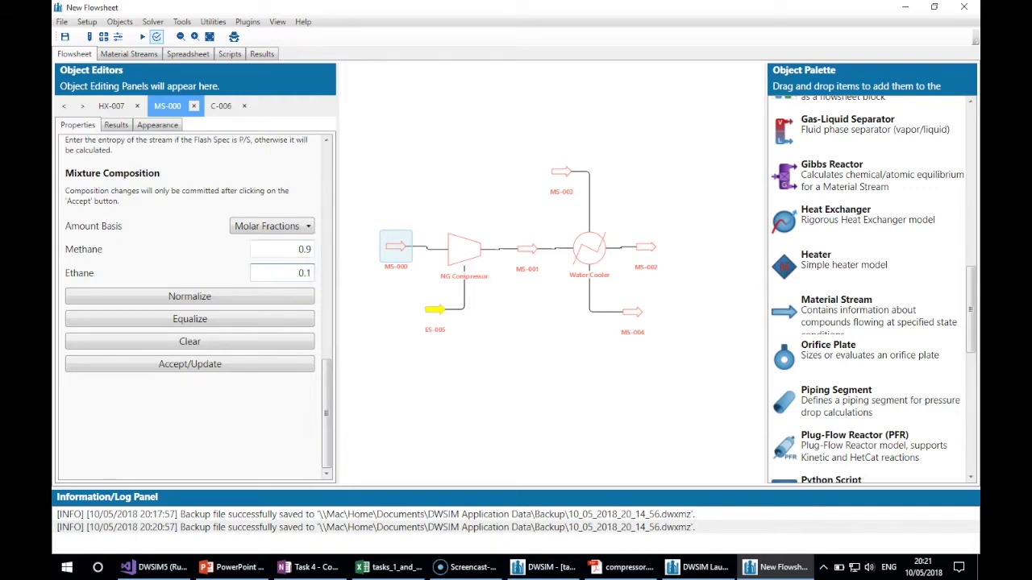
left_click(194, 364)
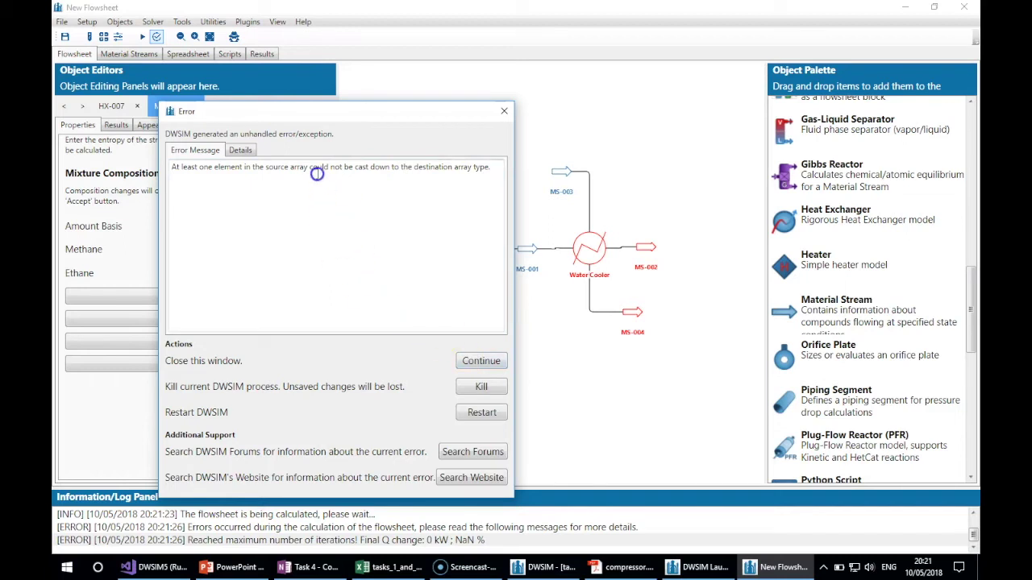
Read the error's Details tab, continue past it, and scroll MS-000's properties back up
left_click(244, 150)
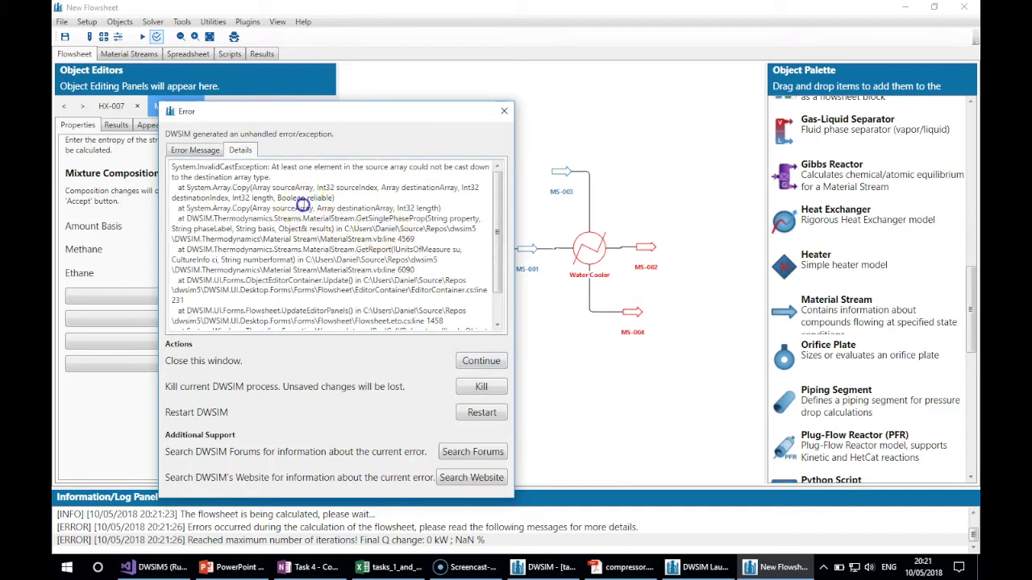
left_click(480, 360)
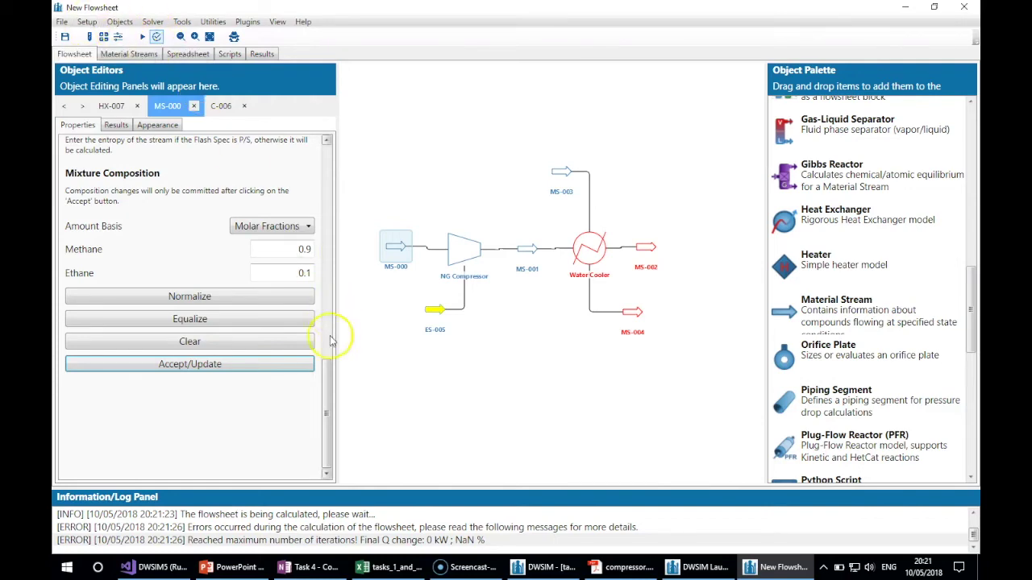
left_click(331, 281)
left_click_drag(331, 281, 334, 191)
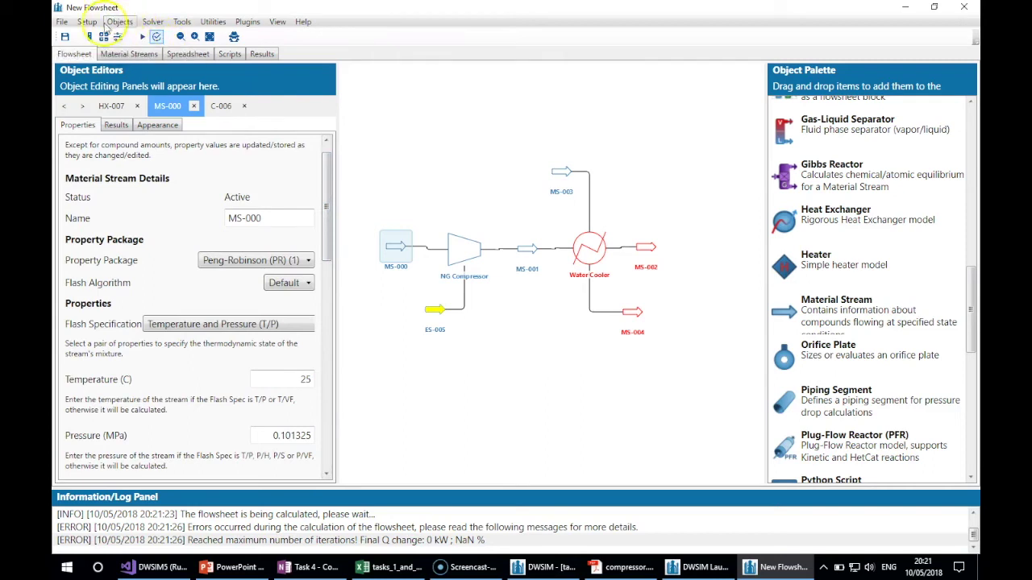
Uncheck 'Call Solver on Editor Property Update' in Global Settings' User Interface tab
left_click(118, 22)
left_click(152, 22)
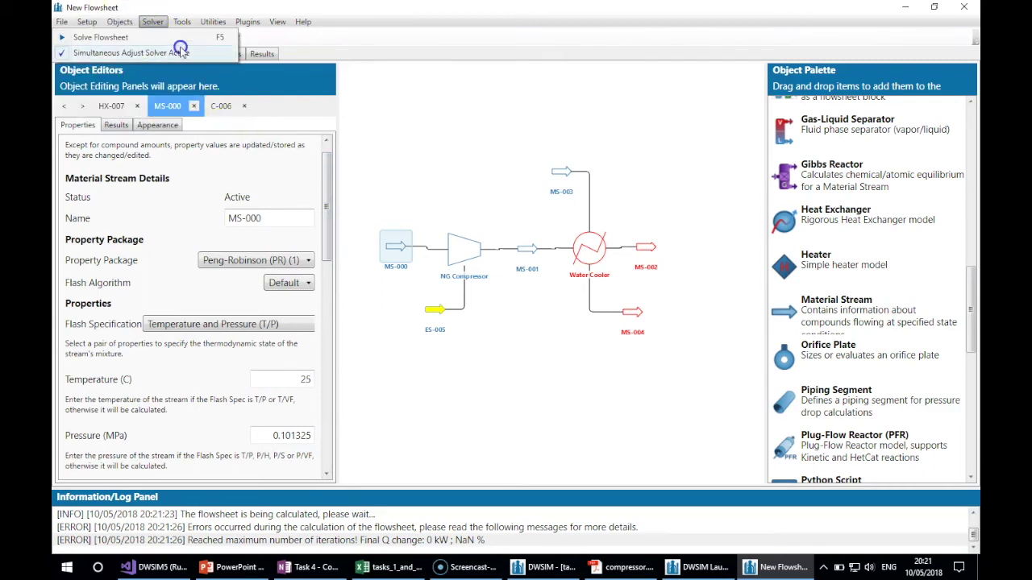
left_click(323, 205)
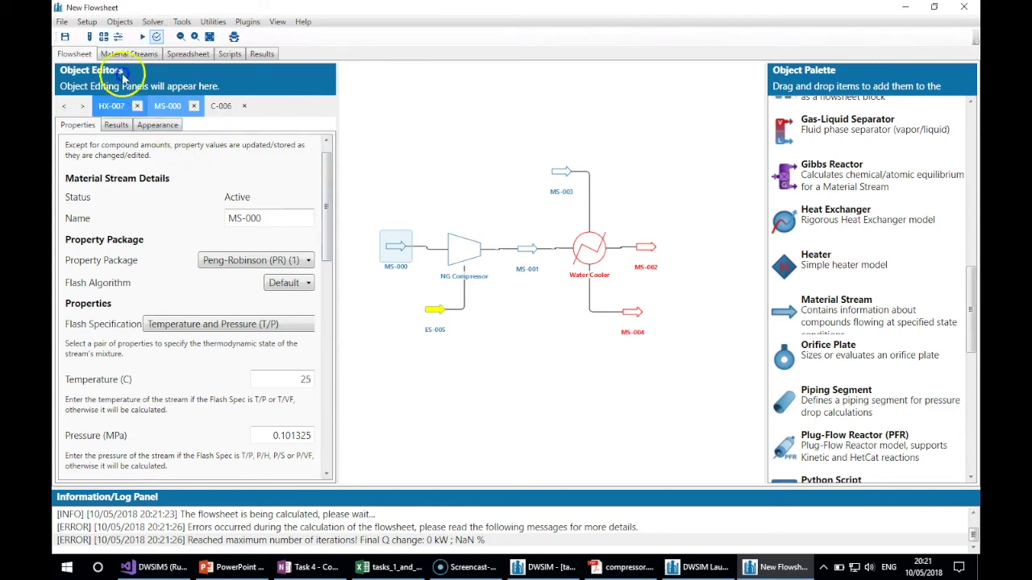
left_click(86, 21)
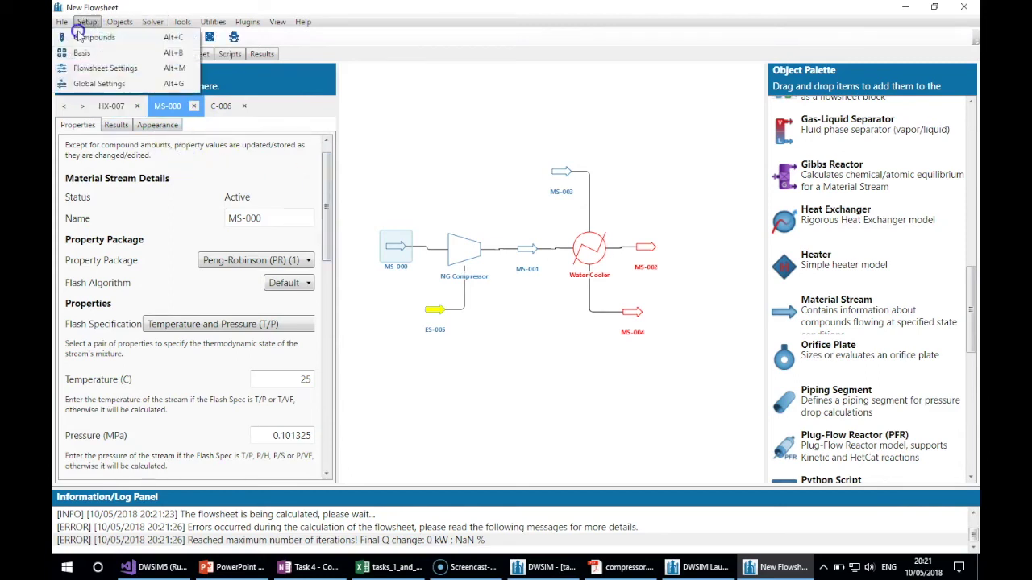
left_click(99, 84)
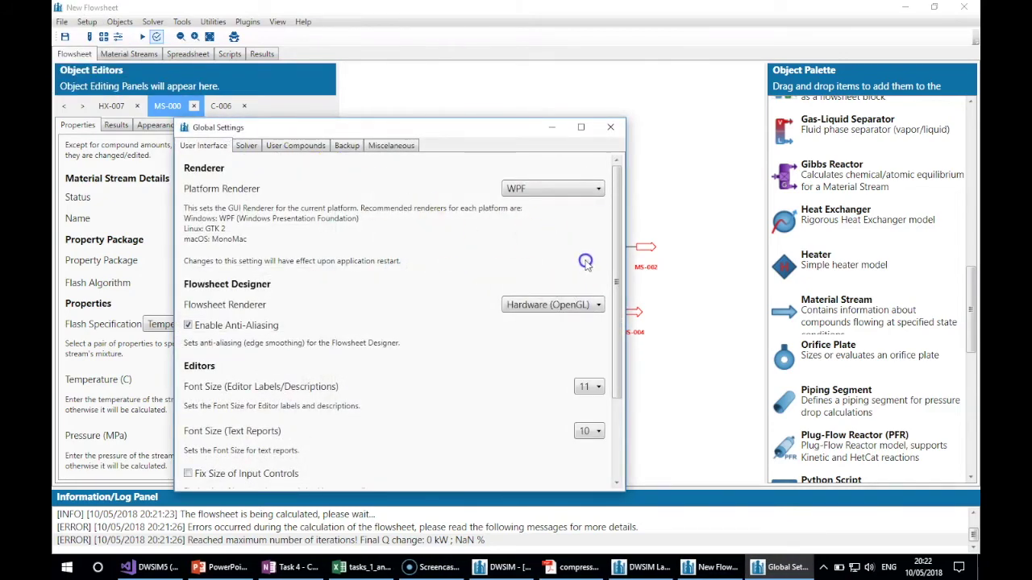
left_click(246, 145)
left_click(203, 145)
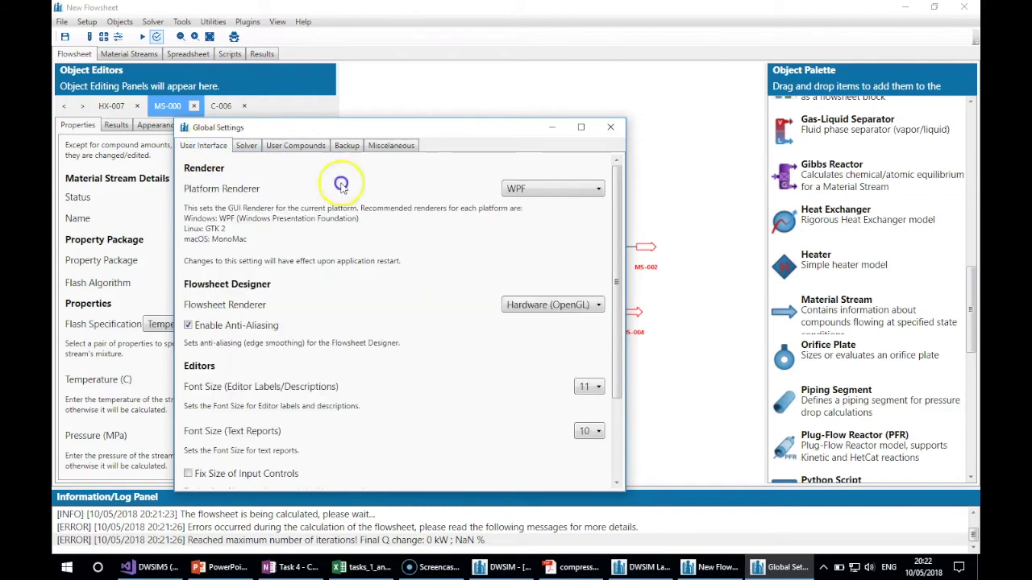
left_click_drag(617, 300, 622, 397)
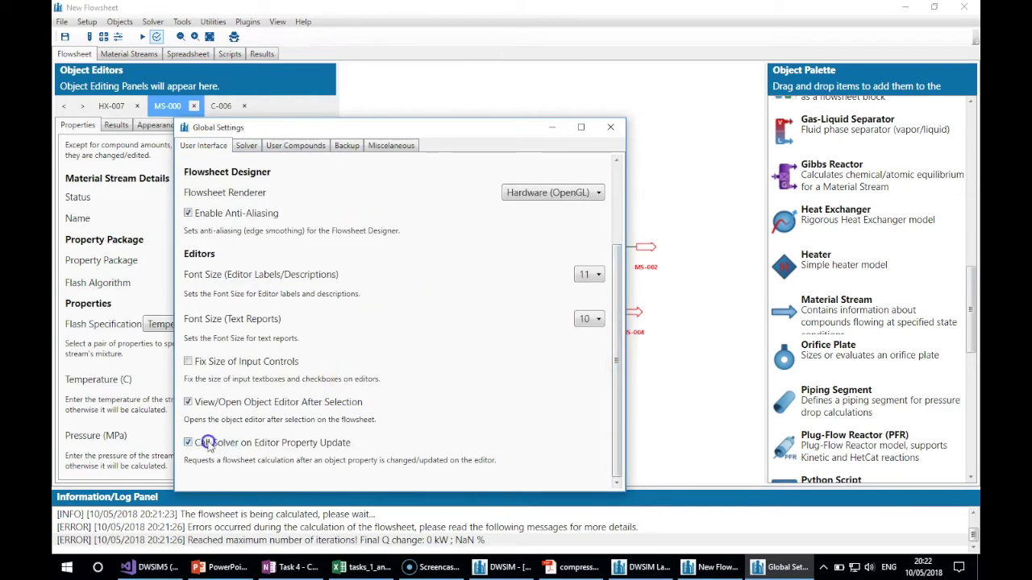
left_click(270, 449)
left_click(611, 129)
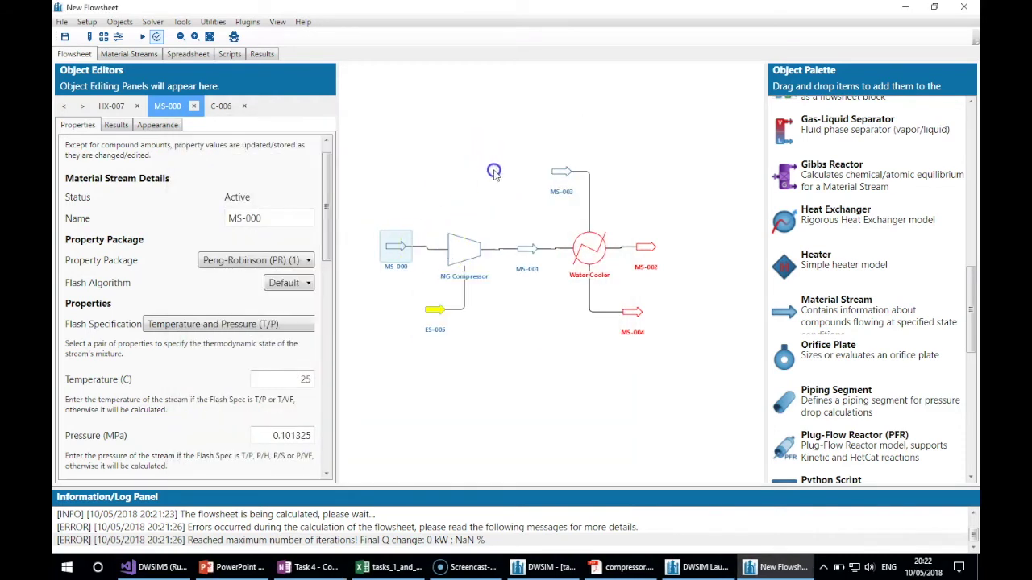
Set MS-000's temperature to 25 °C and its pressure to 0.4 MPa
left_click(571, 127)
mouse_move(396, 248)
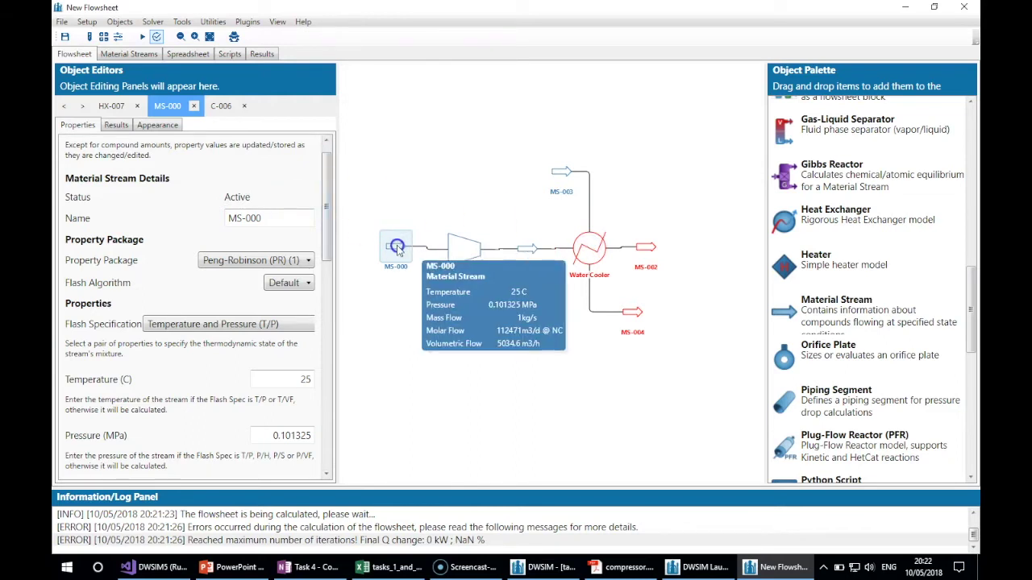
left_click_drag(328, 219, 322, 269)
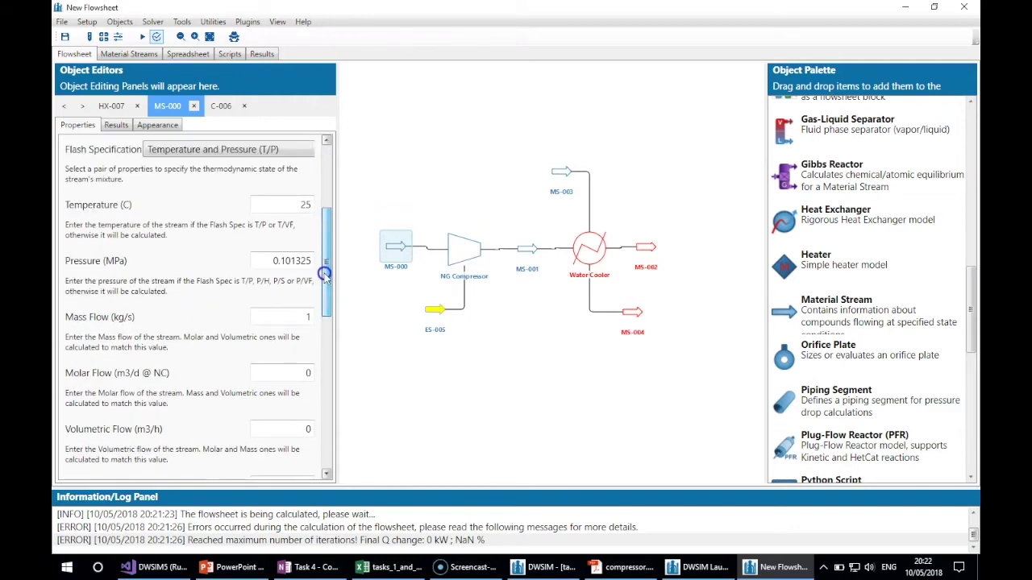
double_click(277, 203)
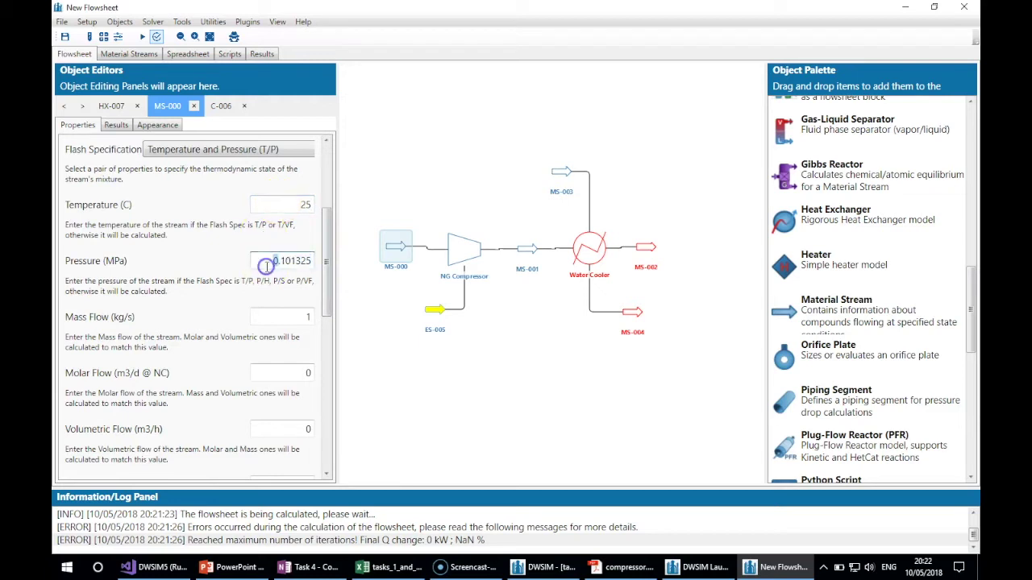
left_click(295, 263)
double_click(296, 263)
key("BackSpace")
Select MS-000's Volumetric Flow value and switch to the Excel workbook
left_click_drag(323, 306, 329, 341)
double_click(294, 306)
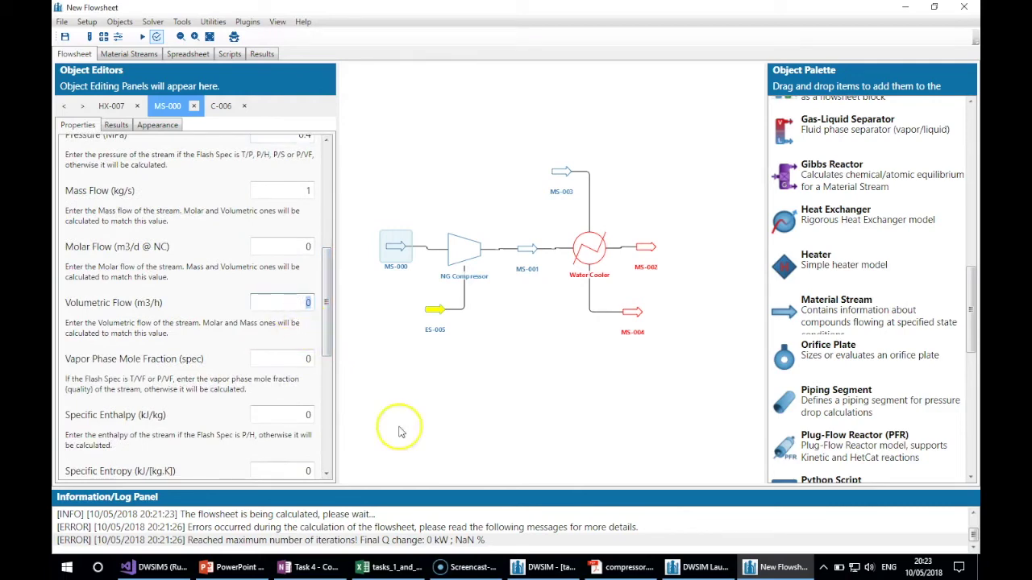
left_click(394, 567)
Enter =510*24 in cell H18 to get 12240 and copy the result
left_click(637, 369)
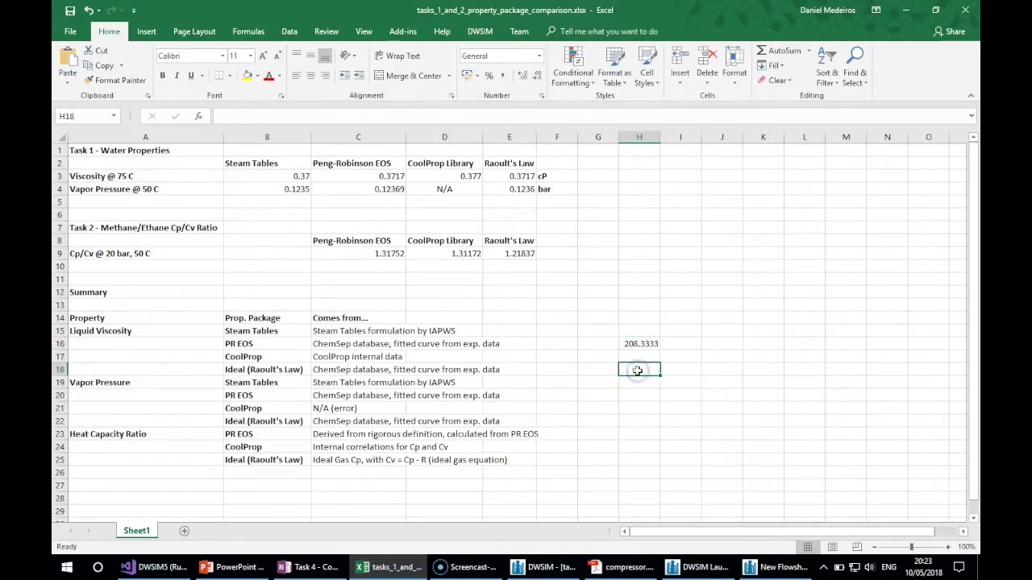
type("=510")
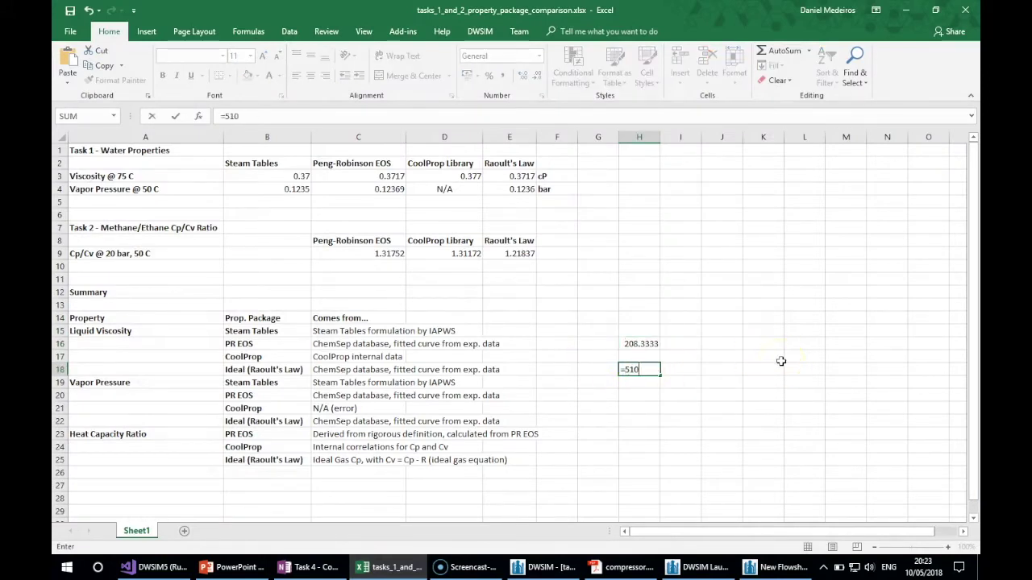
type("*24")
key("Return")
left_click(650, 367)
key("ctrl+c")
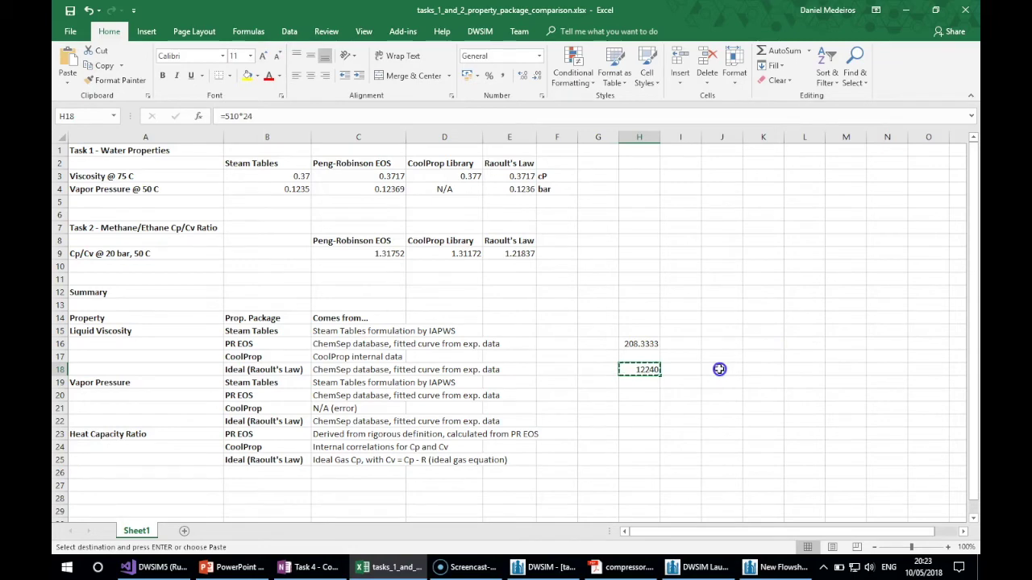
left_click(745, 562)
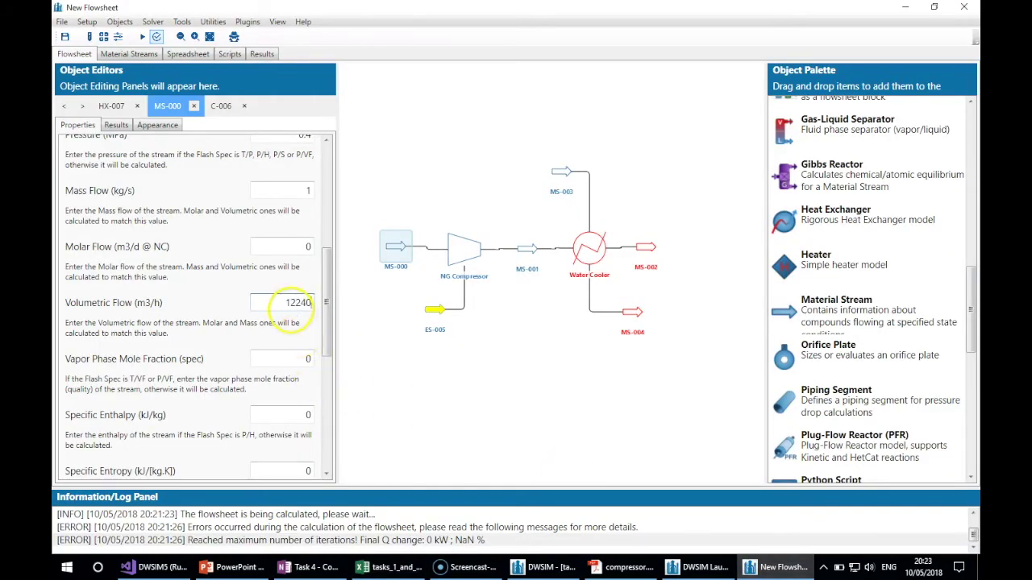
Give MS-000 a 12240 m3/h volumetric flow and switch NG Compressor to Outlet Pressure mode
left_click_drag(326, 329, 326, 387)
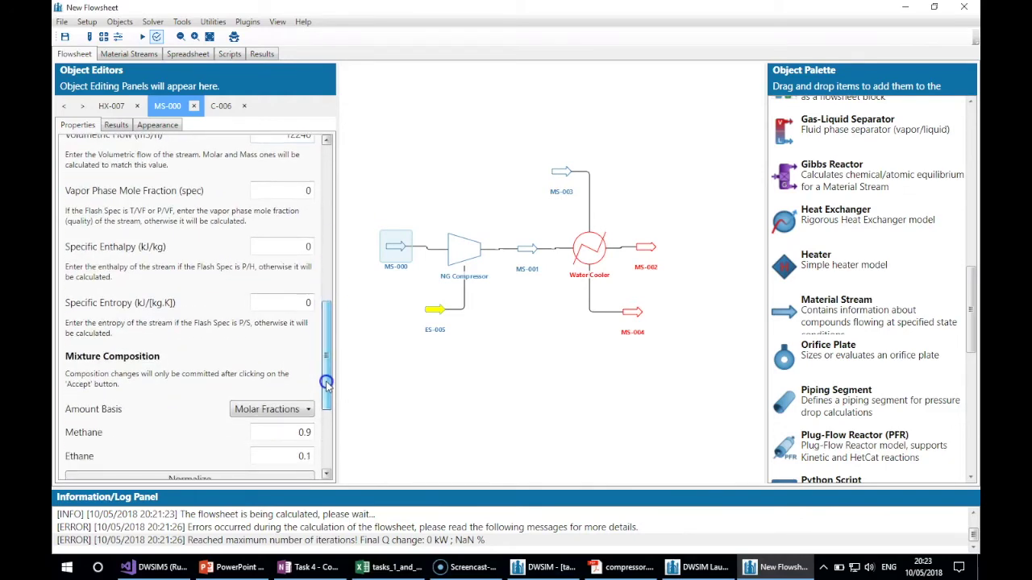
left_click(459, 252)
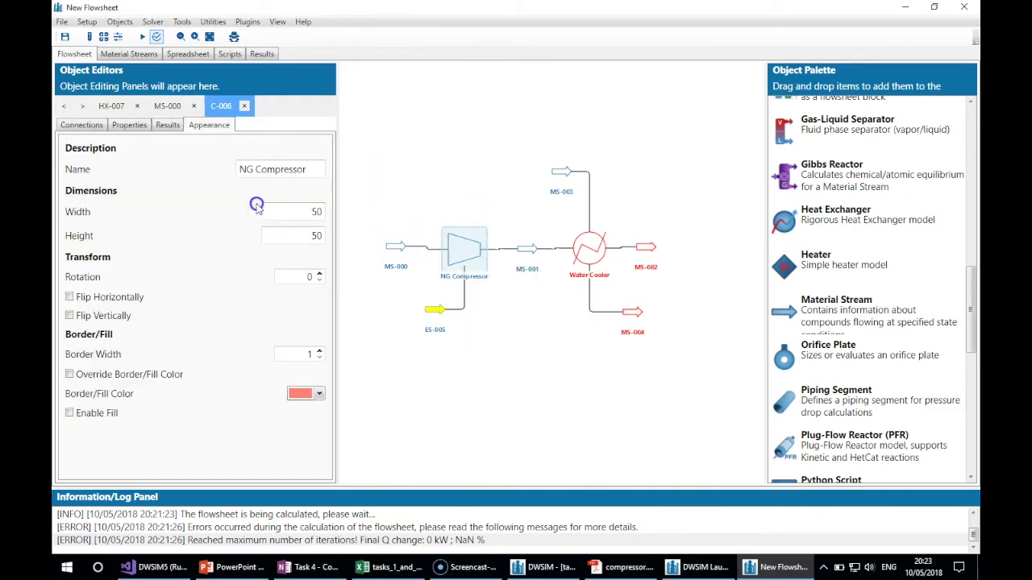
left_click(90, 127)
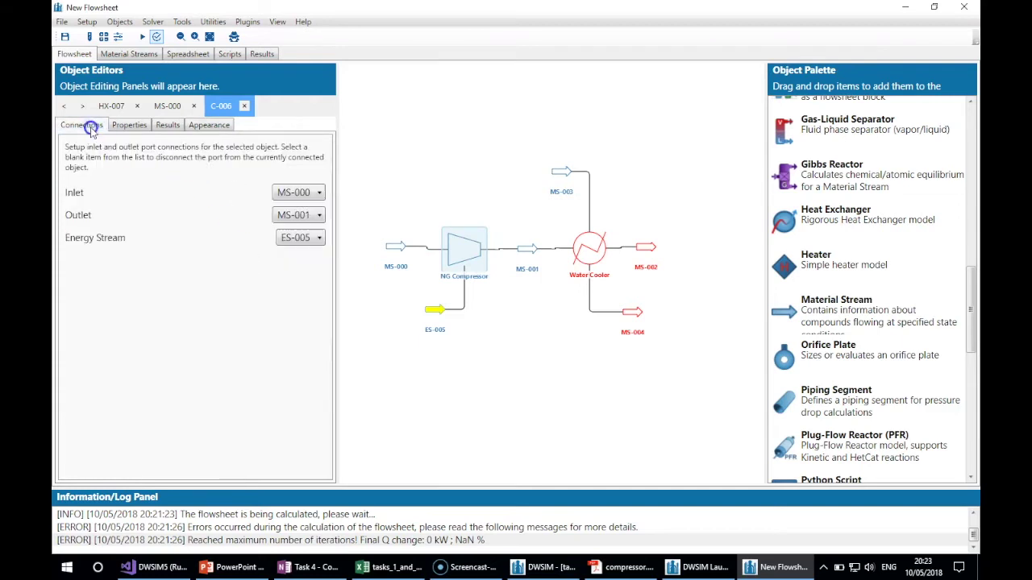
left_click(127, 127)
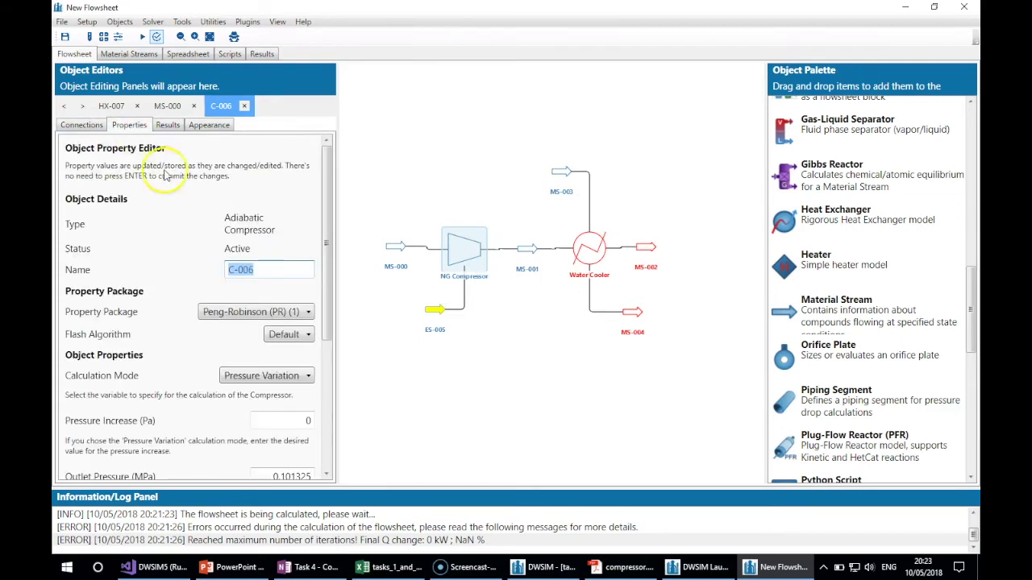
left_click_drag(324, 224, 328, 311)
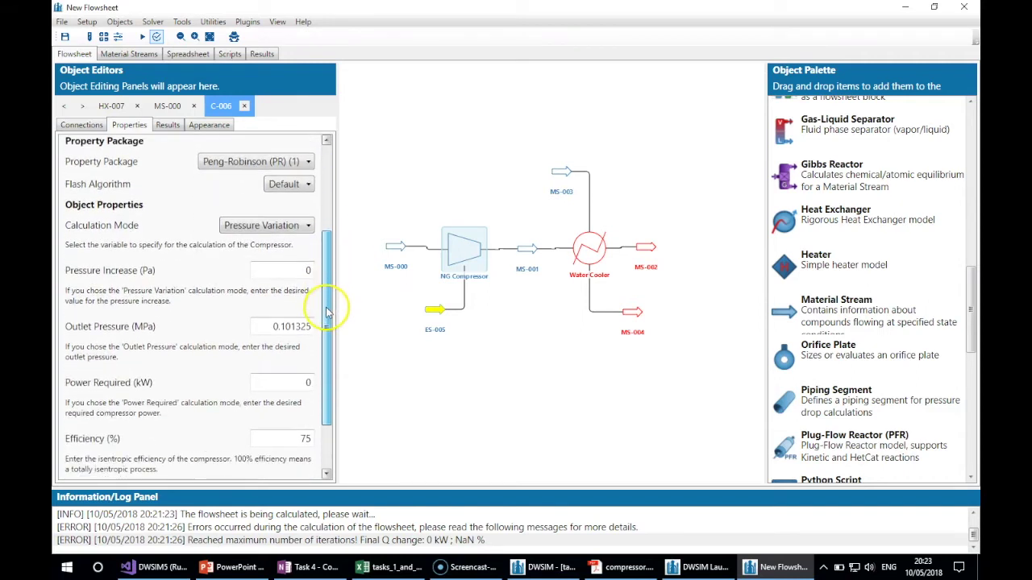
left_click(275, 228)
left_click(256, 241)
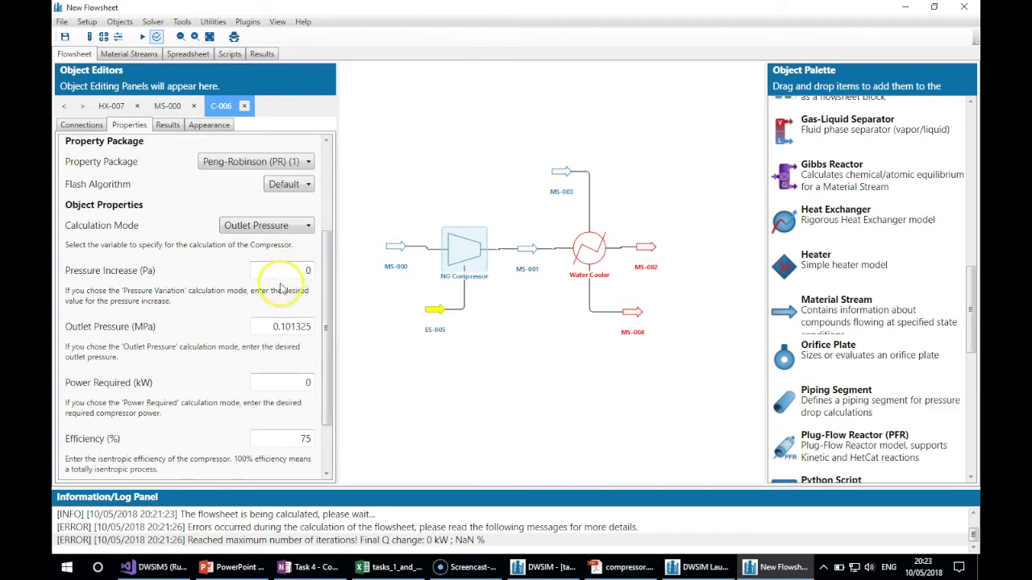
Set the NG Compressor's outlet pressure to 25.1 MPa
double_click(258, 327)
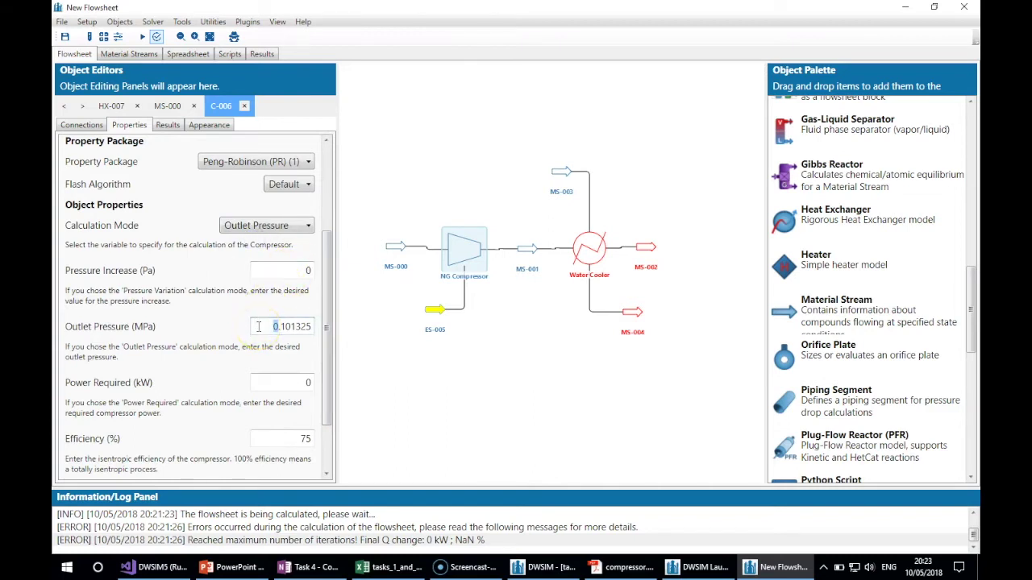
key("End")
type("25.")
key("BackSpace")
key("BackSpace")
key("BackSpace")
key("BackSpace")
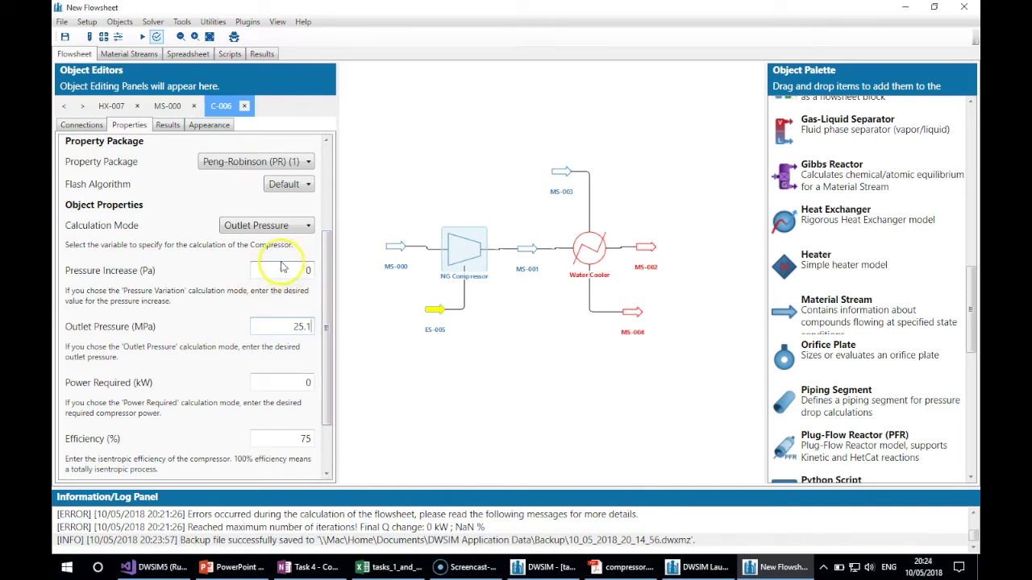
left_click(248, 226)
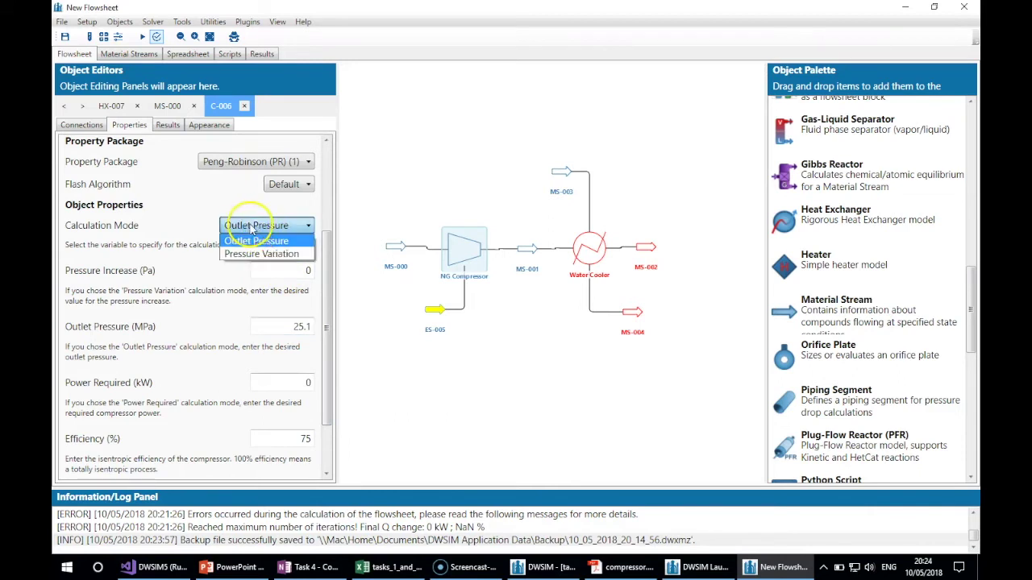
left_click(256, 228)
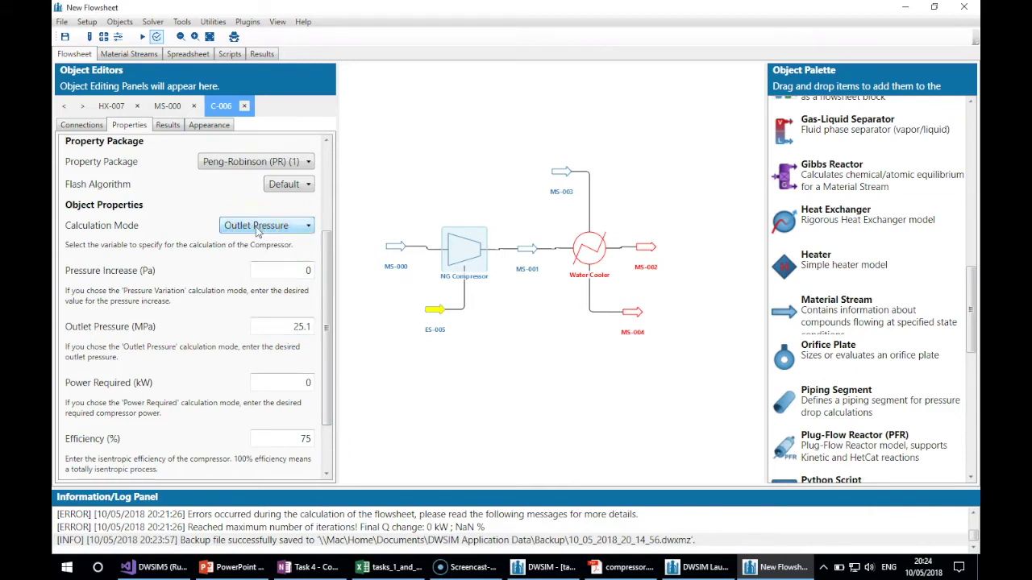
double_click(265, 323)
double_click(306, 326)
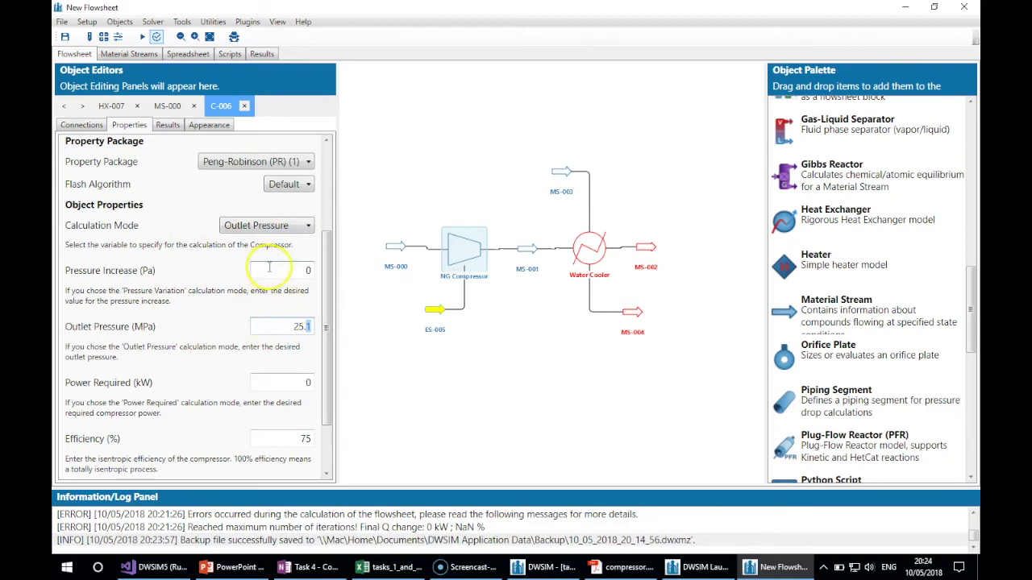
Edit the compressor's Power Required field, then bring up stream MS-003
left_click(274, 379)
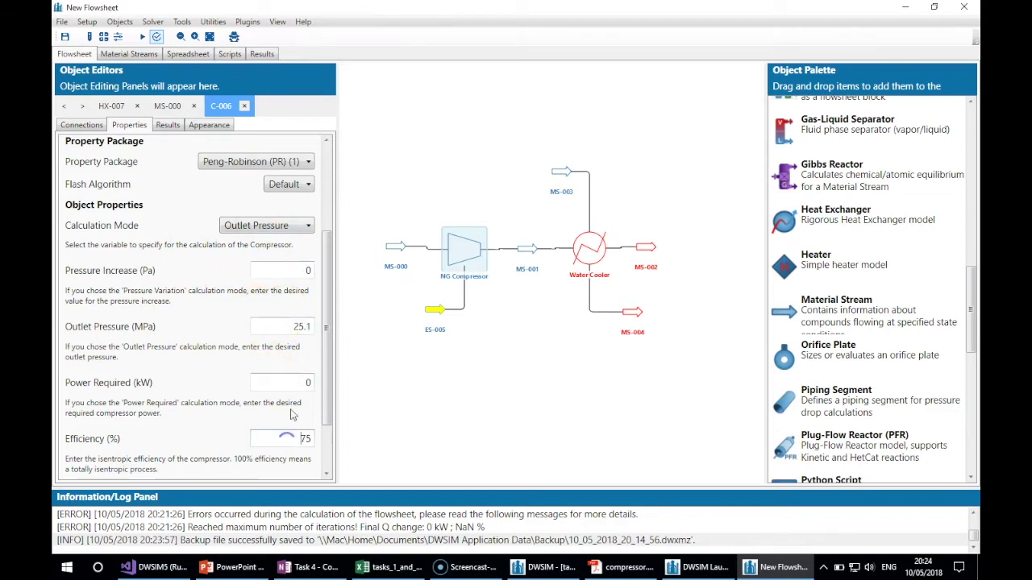
double_click(298, 380)
type("3254762534")
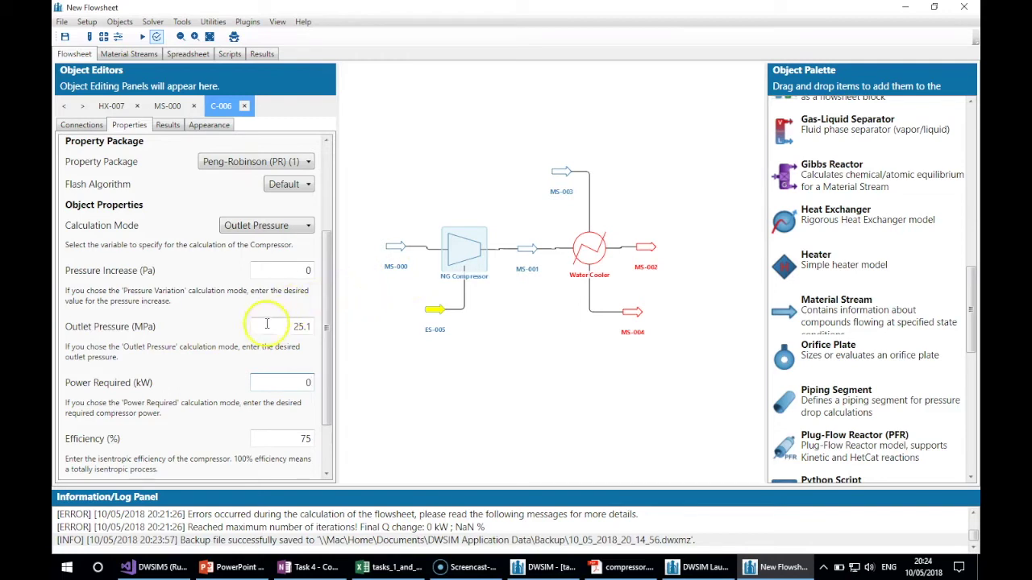
double_click(296, 385)
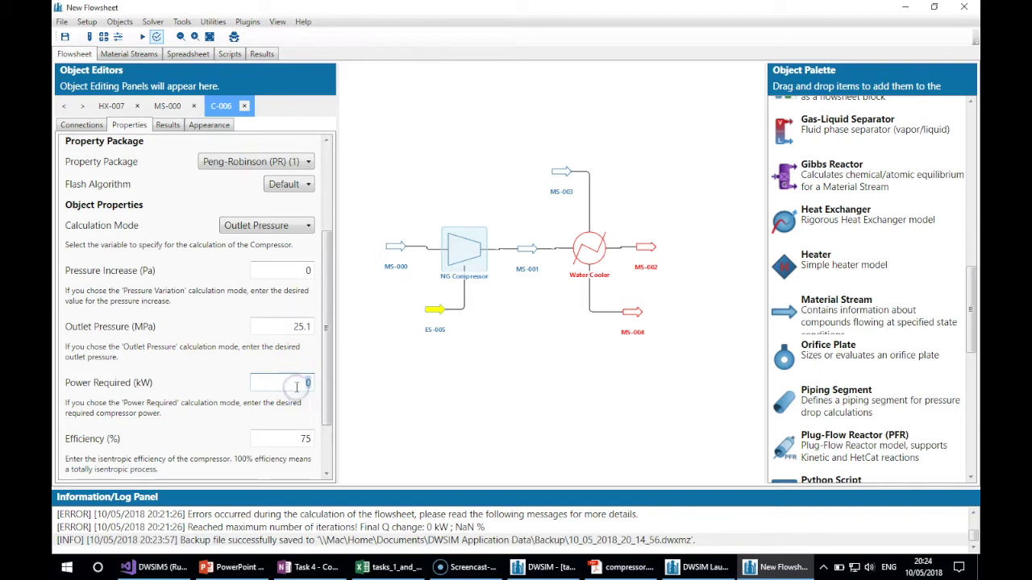
left_click_drag(328, 368, 329, 426)
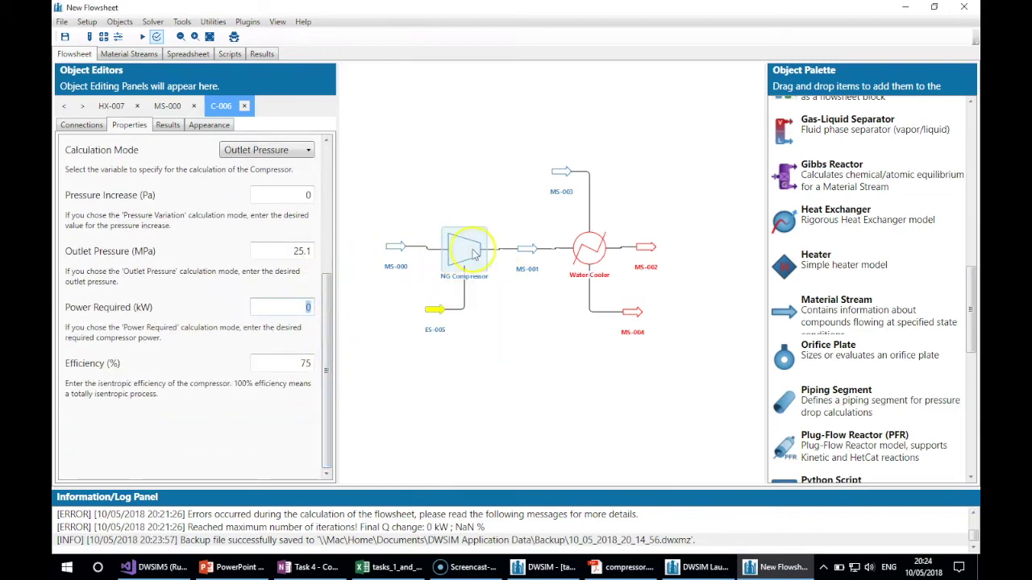
left_click(560, 183)
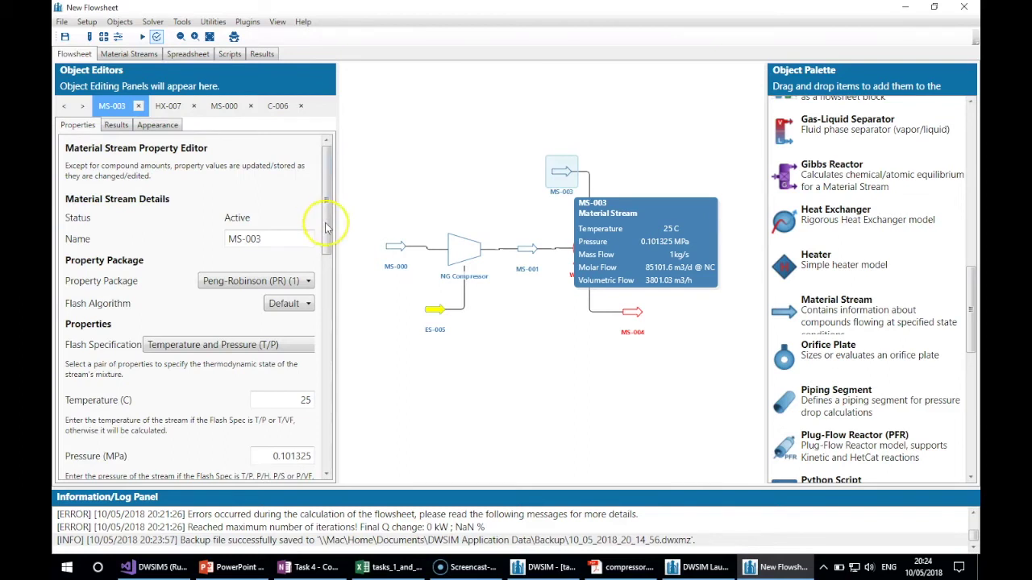
Search the compound database for 'W' and tick Water to join Methane and Ethane
left_click_drag(326, 243, 326, 247)
scroll(307, 274, "down", 5)
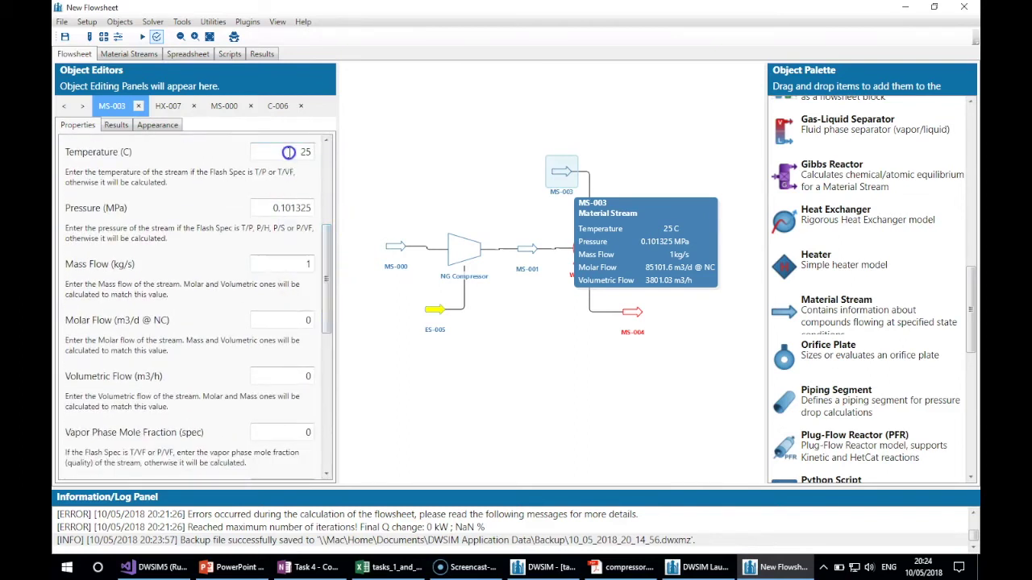
left_click(87, 22)
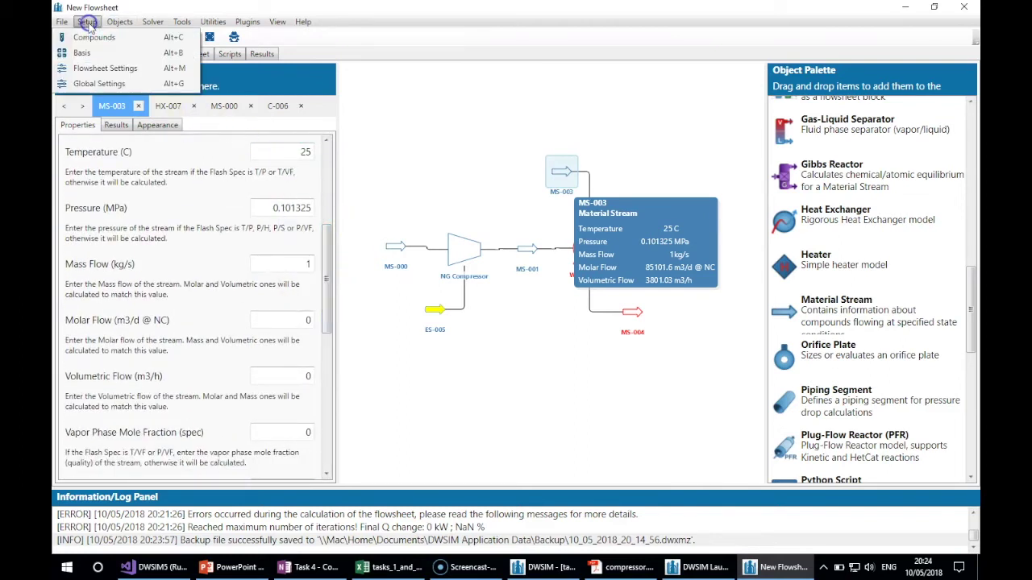
left_click(103, 38)
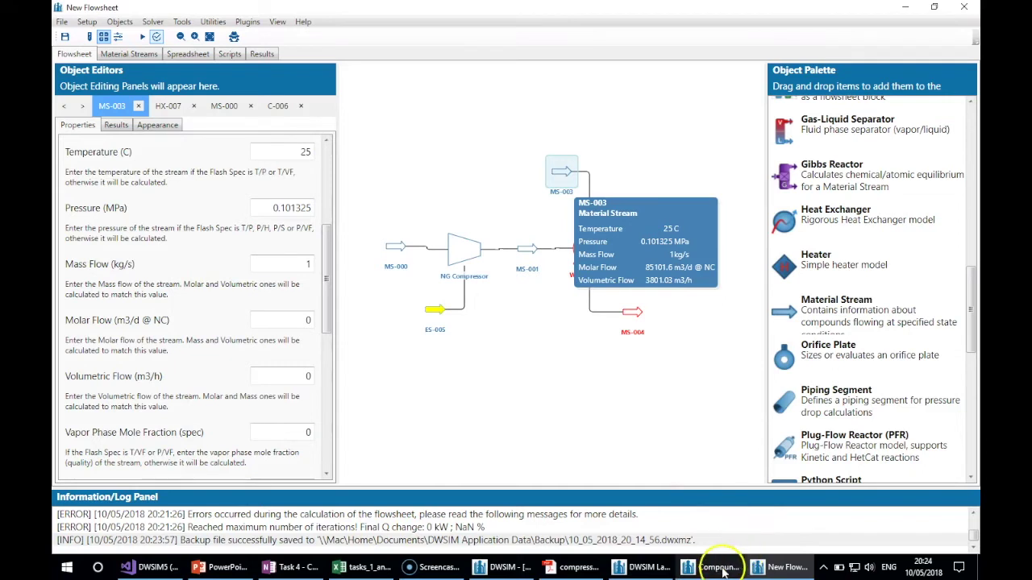
mouse_move(755, 567)
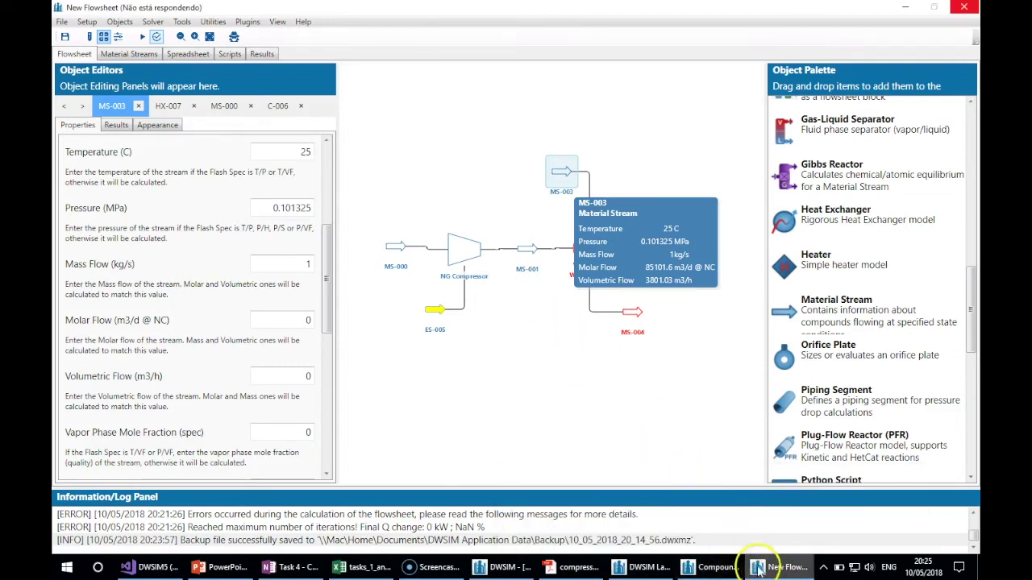
left_click(711, 567)
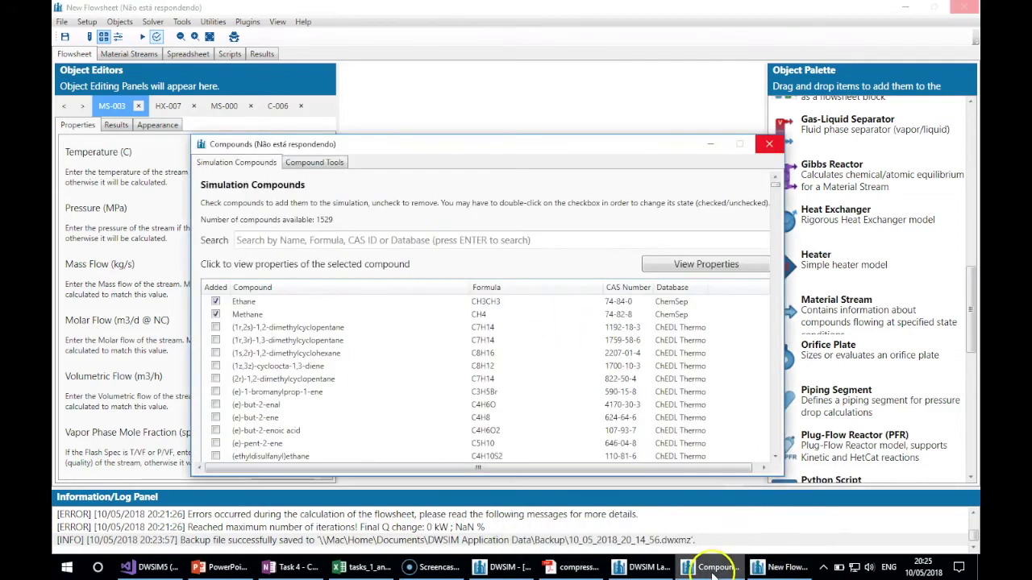
left_click(367, 238)
type("Water")
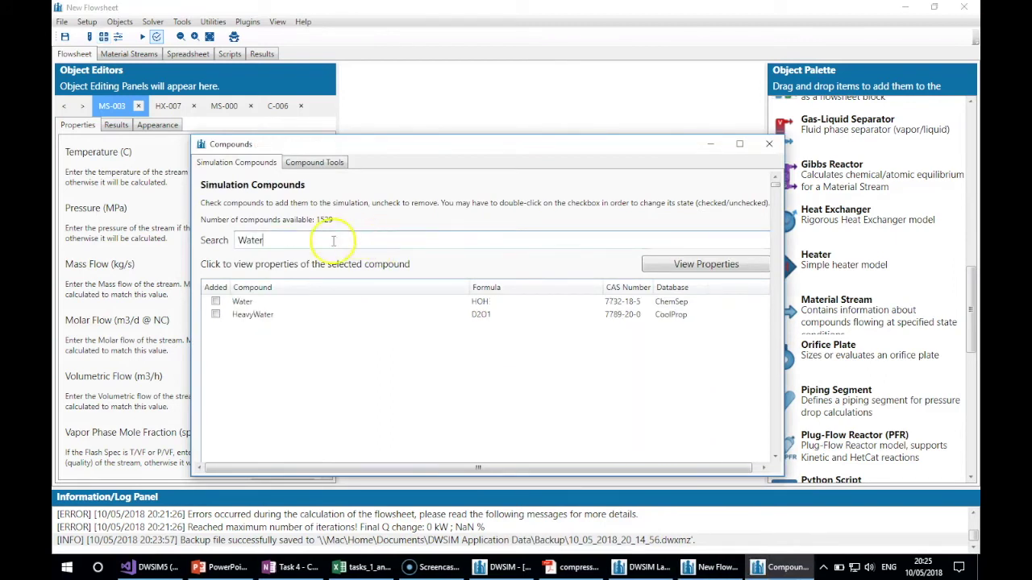
left_click(235, 305)
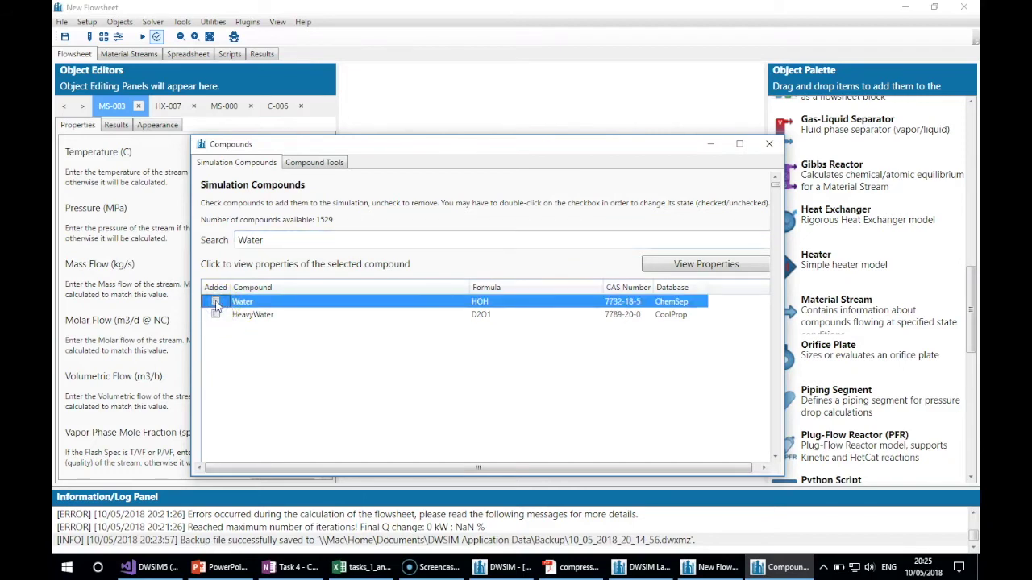
left_click(255, 317)
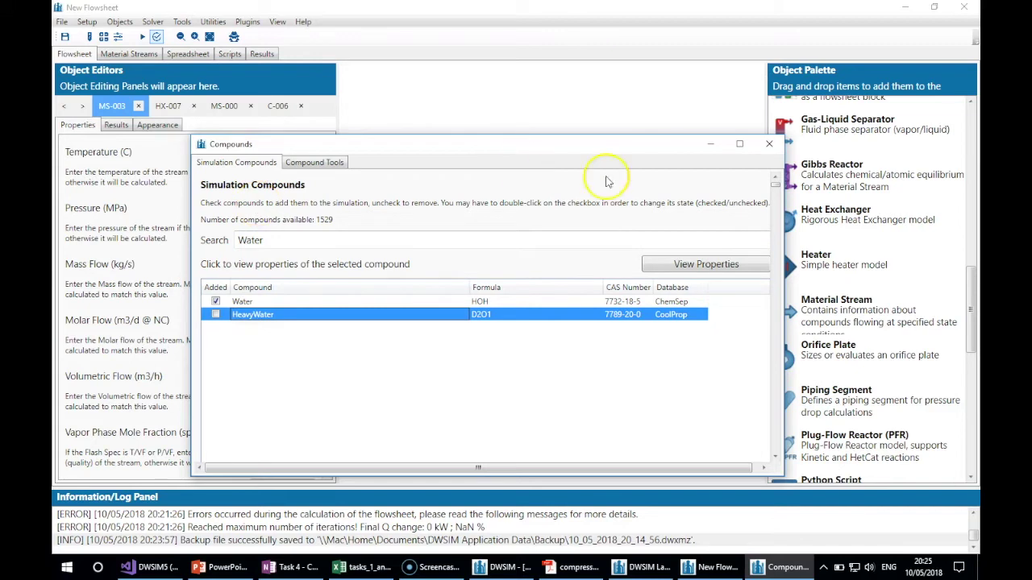
left_click(770, 146)
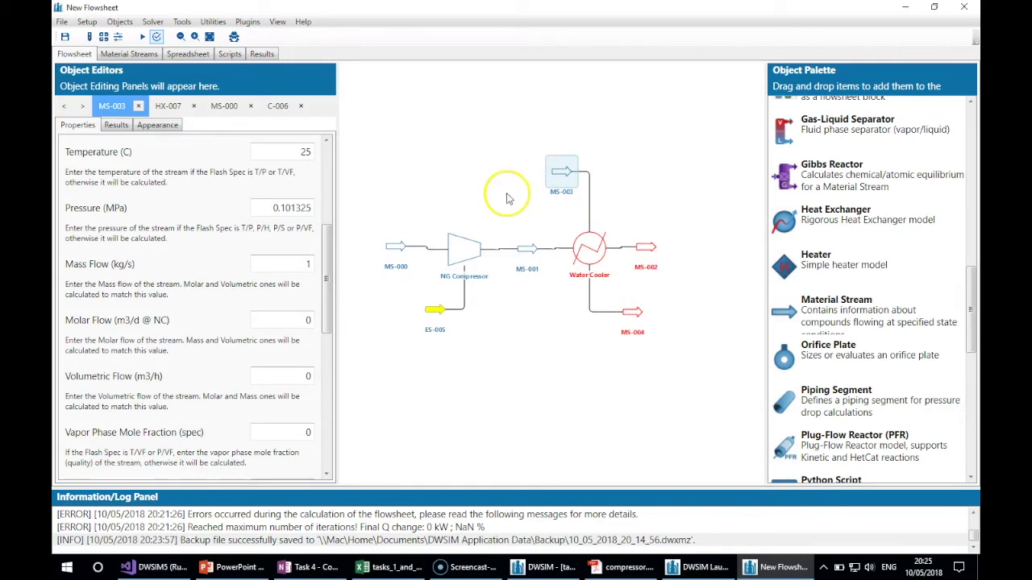
Close the open MS-003, Water Cooler and MS-000 editor tabs
mouse_move(561, 176)
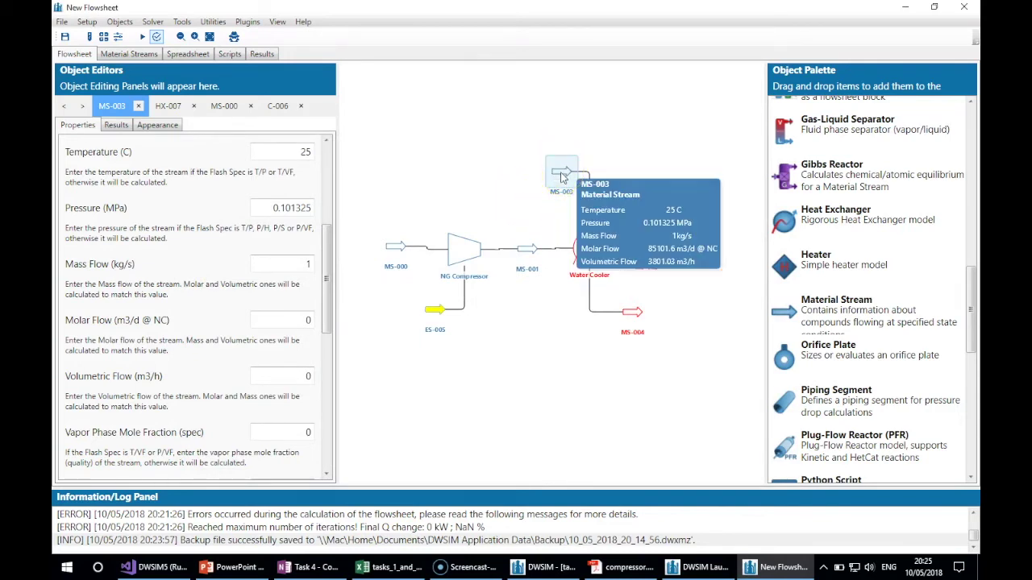
left_click(563, 175)
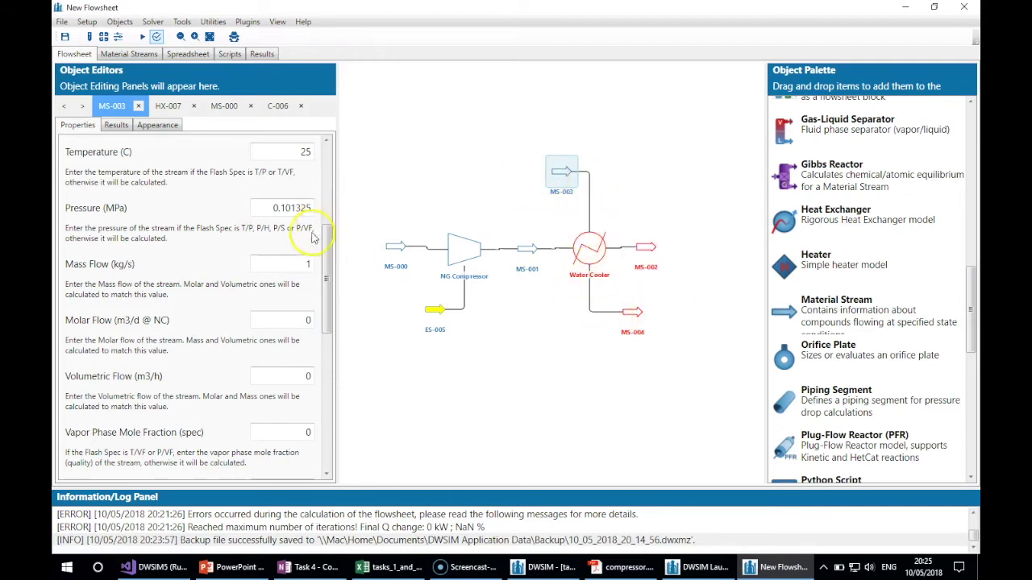
left_click_drag(330, 261, 332, 407)
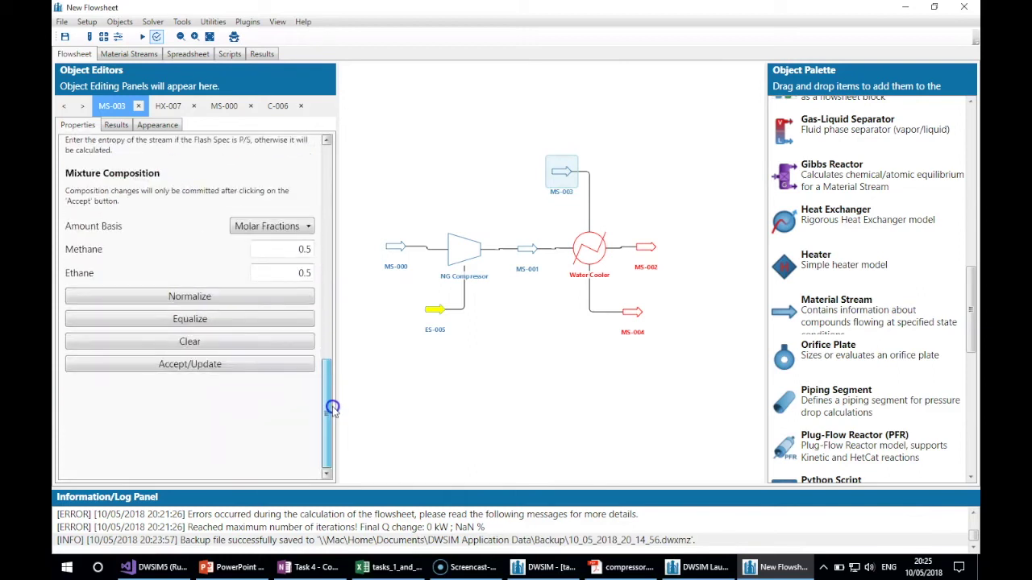
left_click(141, 106)
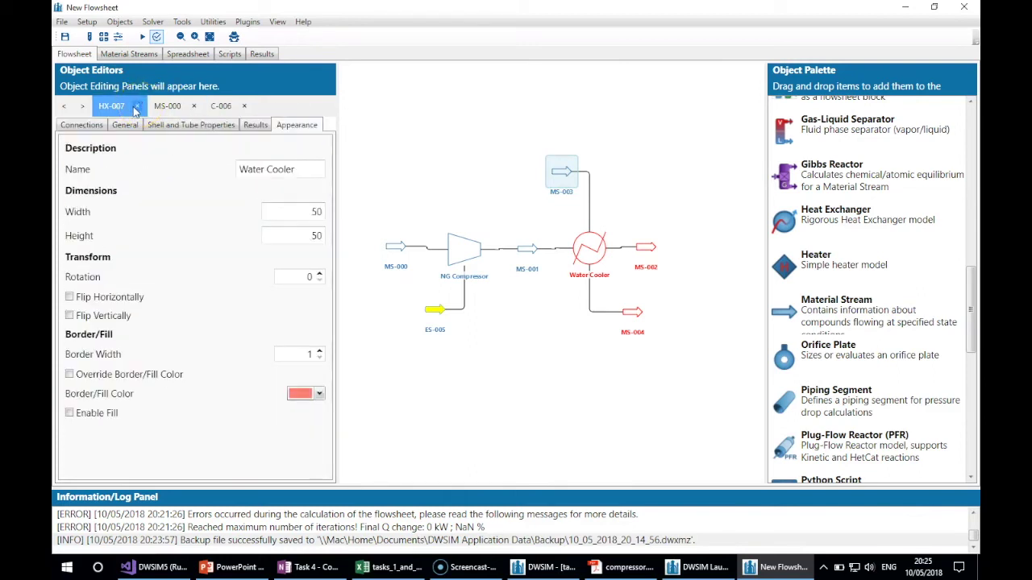
left_click(138, 106)
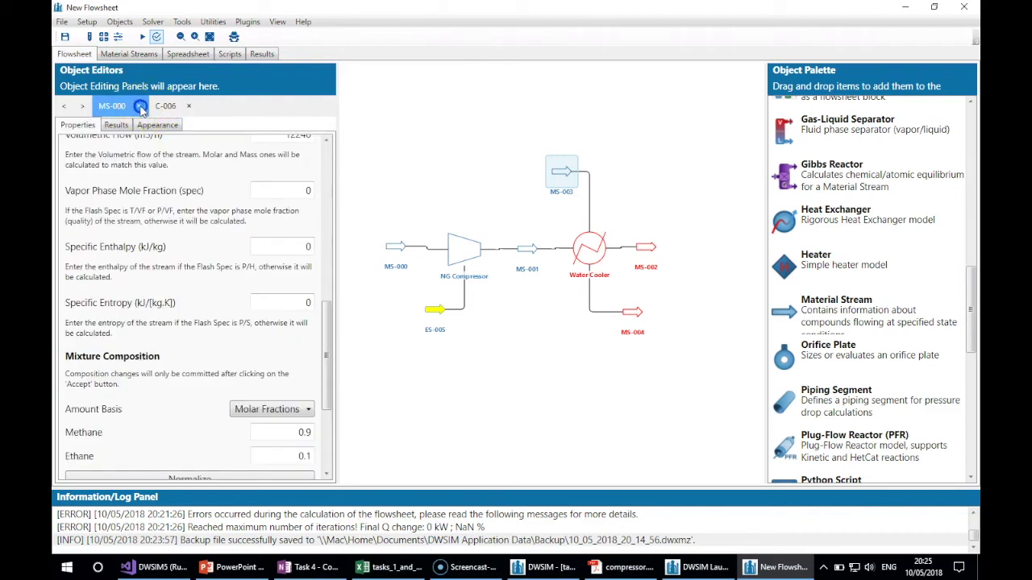
left_click(139, 107)
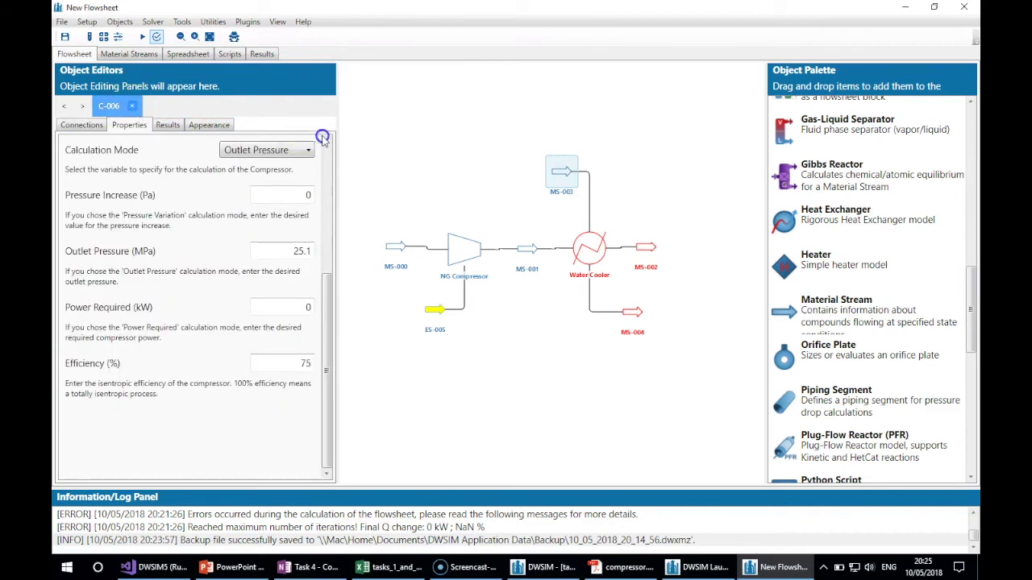
Set MS-003's composition to pure water: Methane 0, Ethane 0, Water 1
double_click(560, 171)
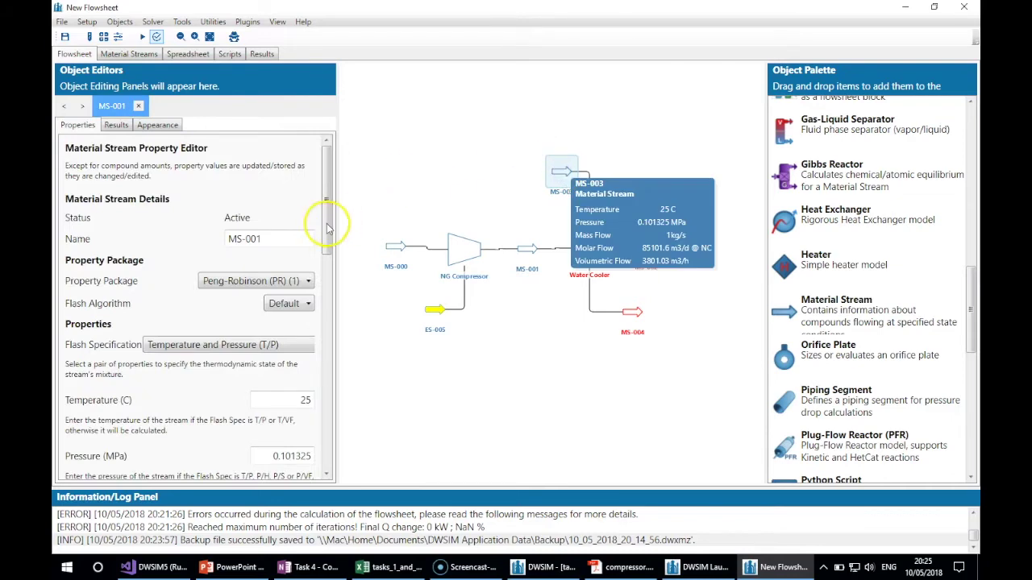
left_click_drag(328, 210, 320, 385)
type("0")
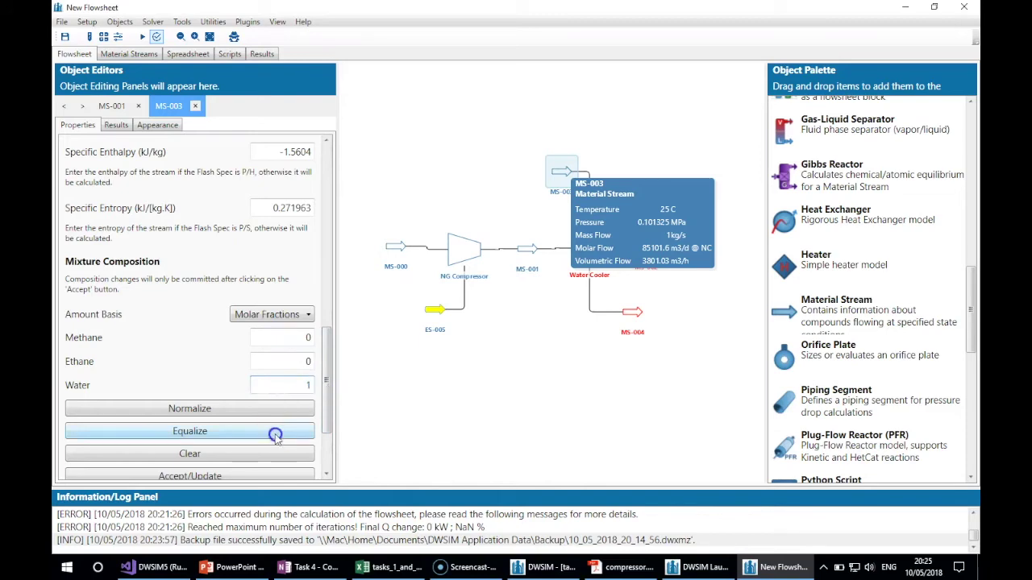
left_click_drag(329, 396, 327, 255)
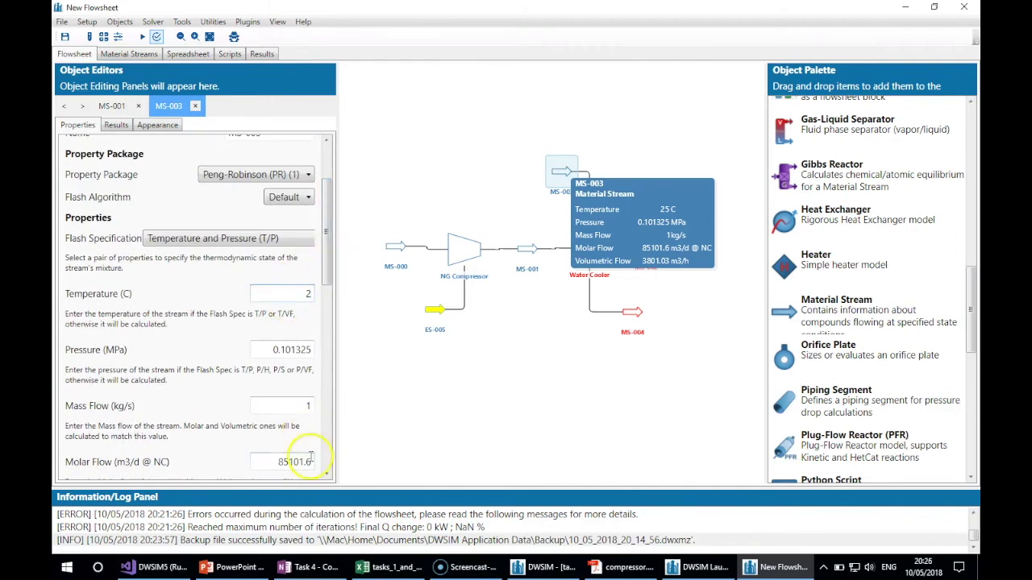
Check MS-003 at 25 C, 0.101325 MPa and 1 kg/s, then select stream MS-002
left_click(306, 567)
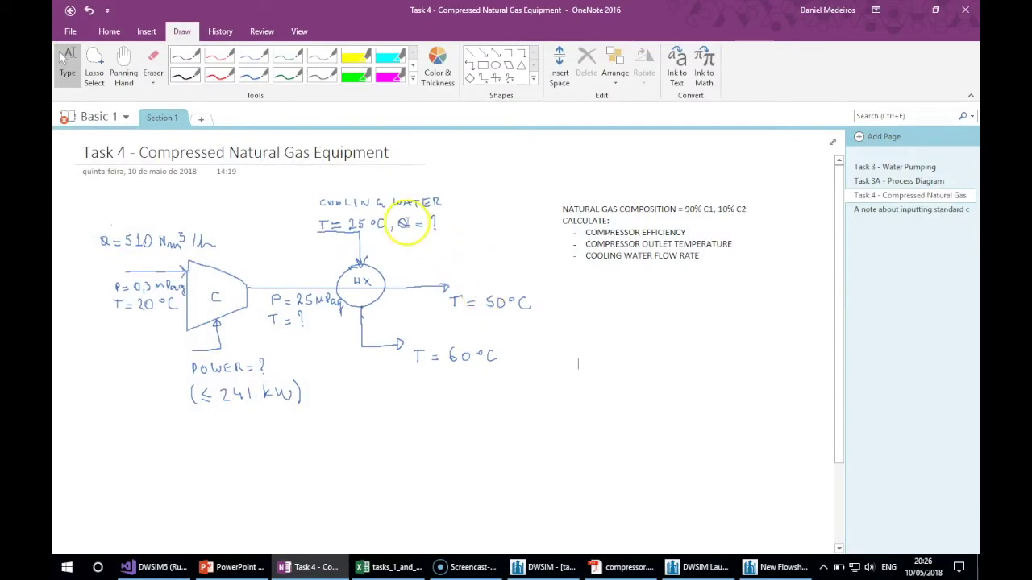
left_click(758, 567)
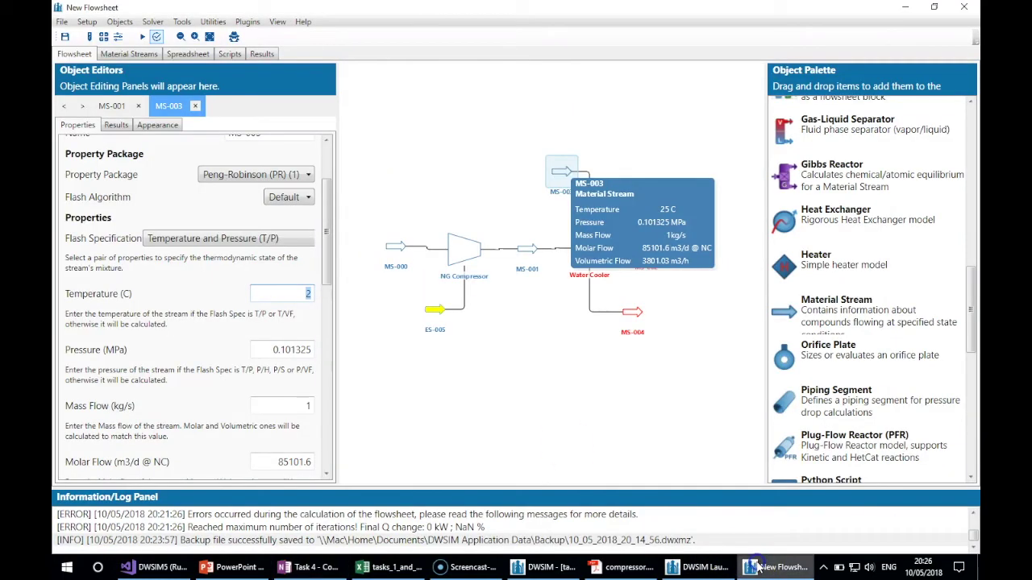
left_click(292, 294)
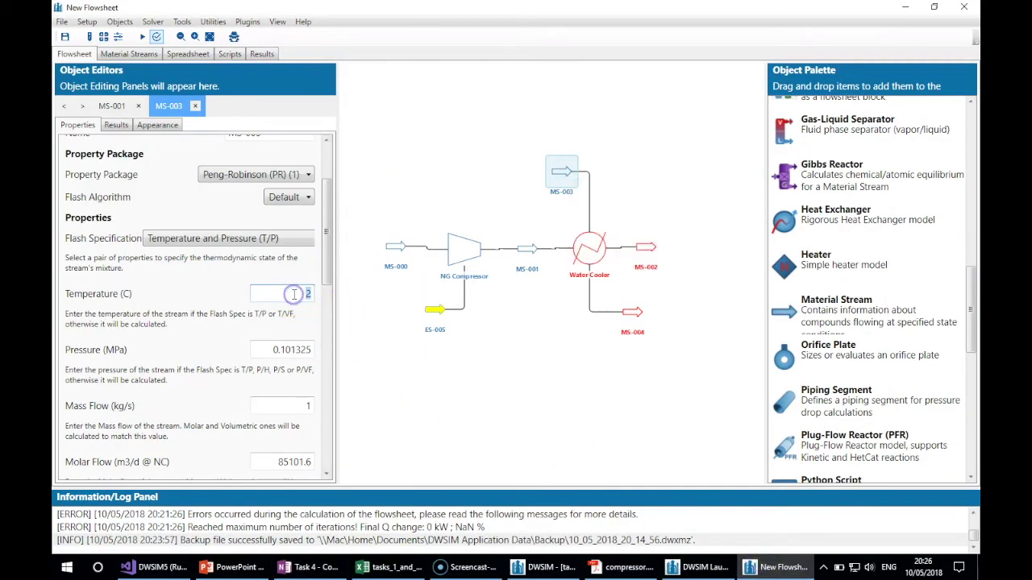
left_click(274, 350)
left_click_drag(328, 269, 326, 326)
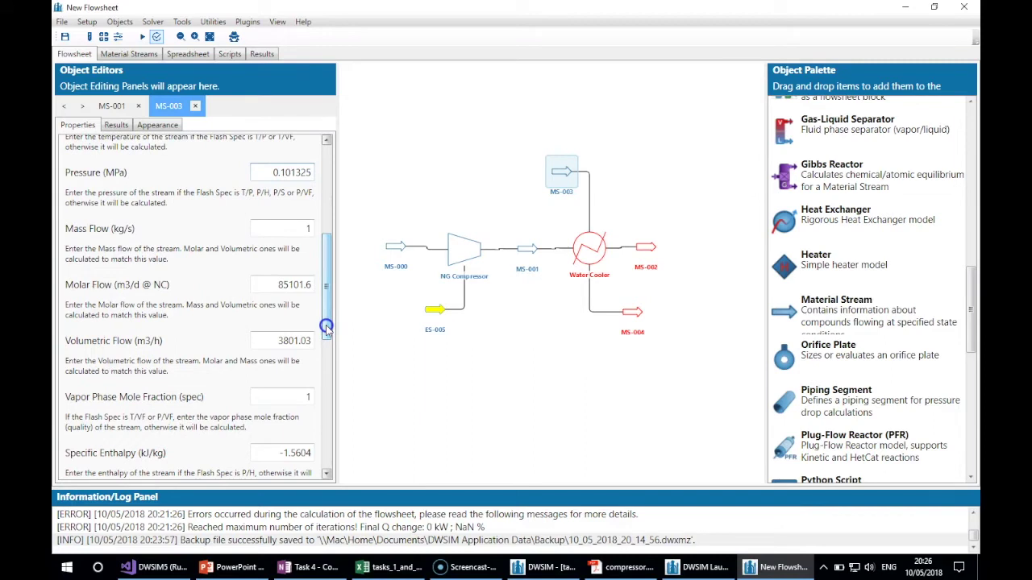
left_click(300, 227)
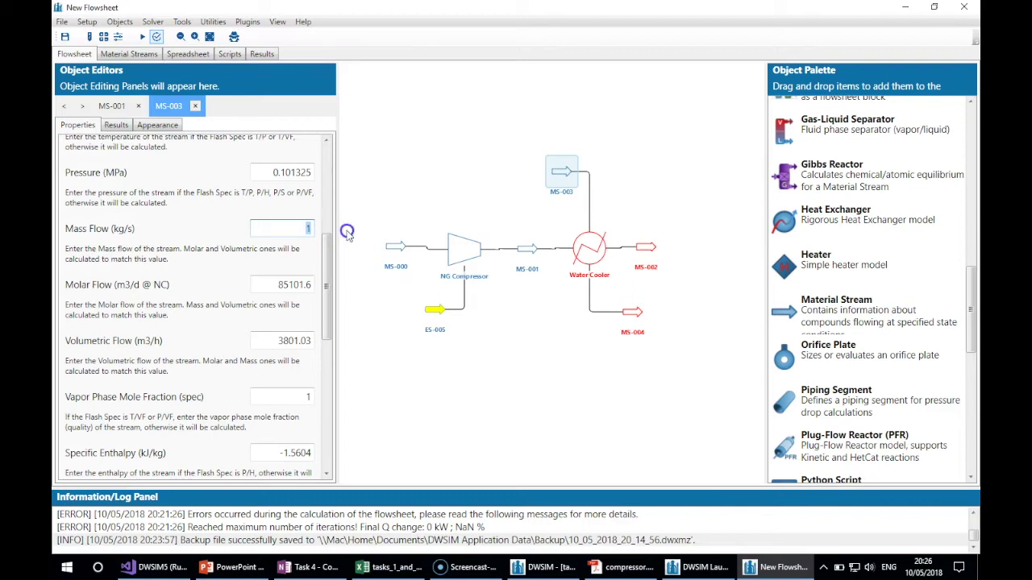
left_click(648, 247)
Show the Water Cooler's General properties in a widened editor, revealing UA mode with counter flow
left_click(596, 248)
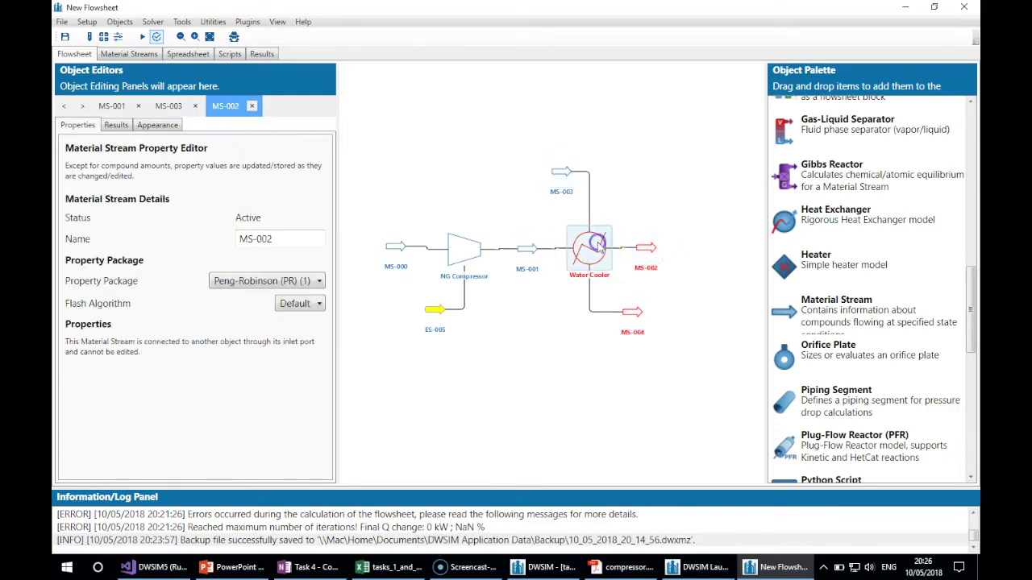
left_click(527, 245)
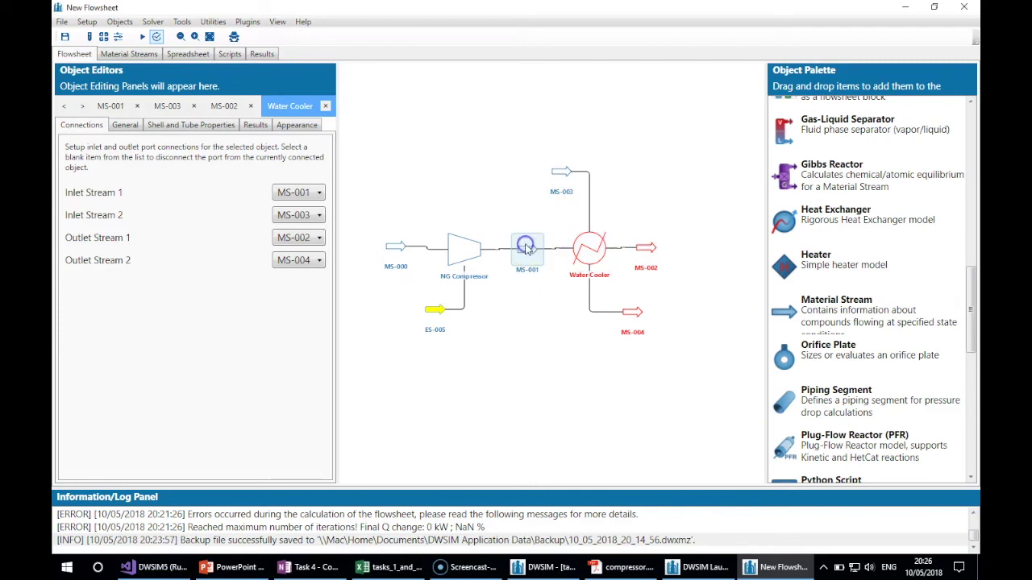
left_click(589, 254)
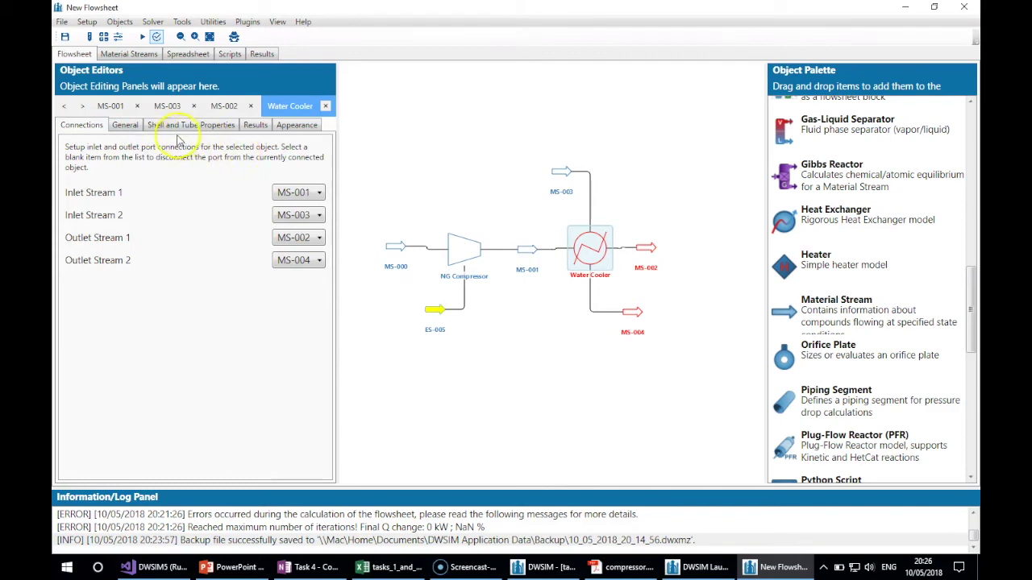
left_click(138, 129)
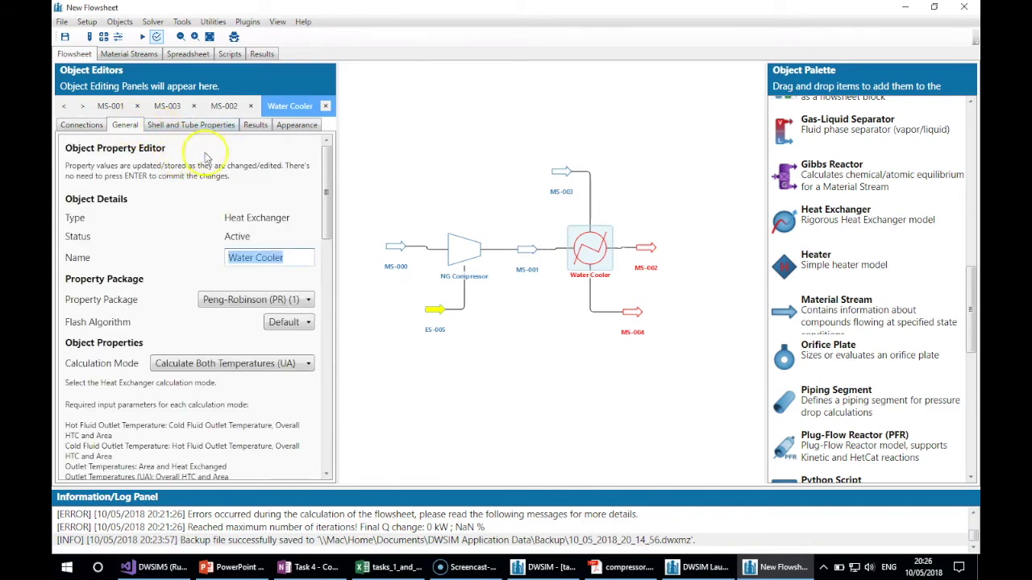
left_click_drag(338, 220, 435, 242)
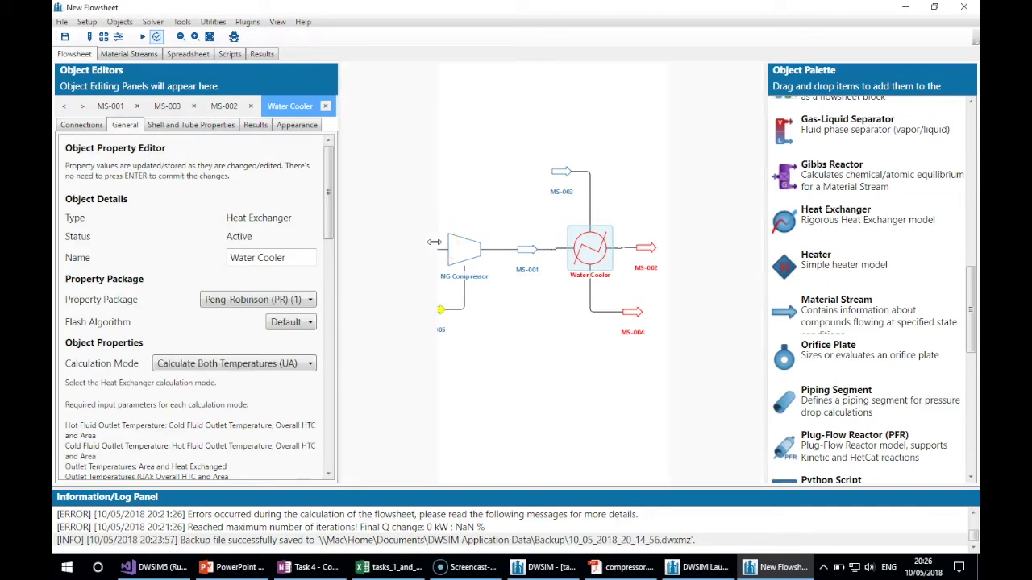
scroll(425, 212, "down", 3)
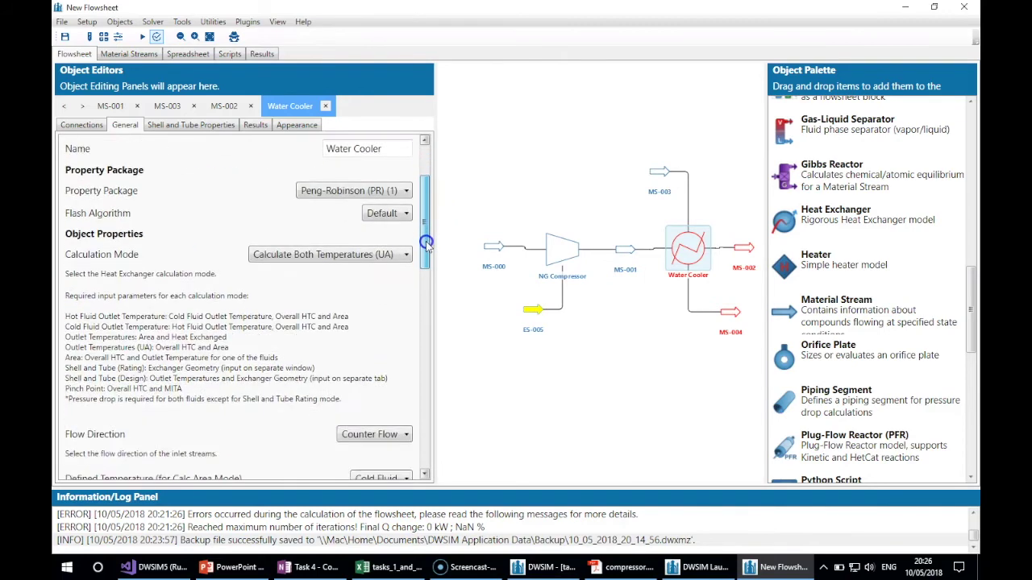
Switch the Water Cooler's calculation mode to Calculate Cold Outlet Temperature
left_click(335, 240)
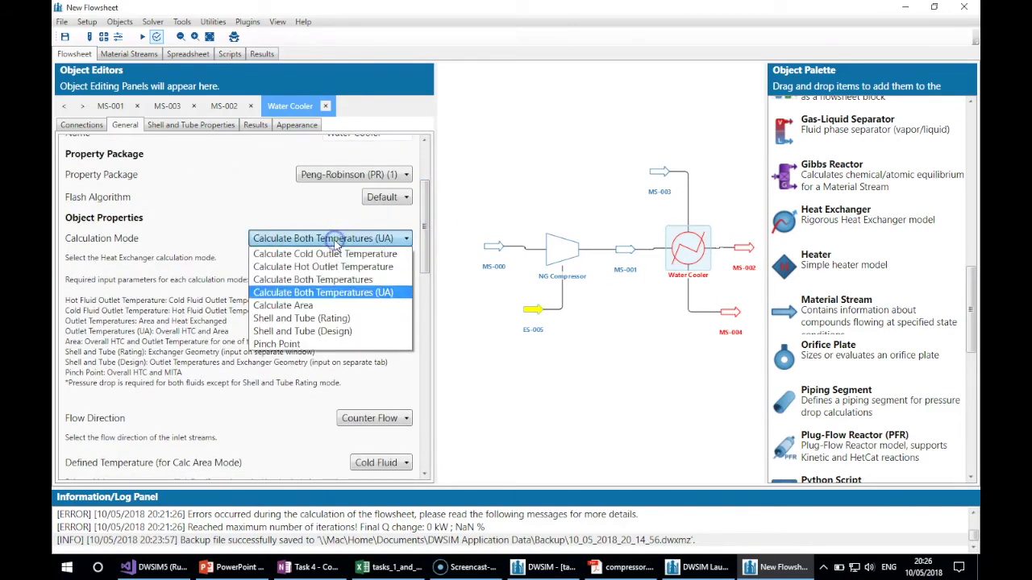
left_click(298, 258)
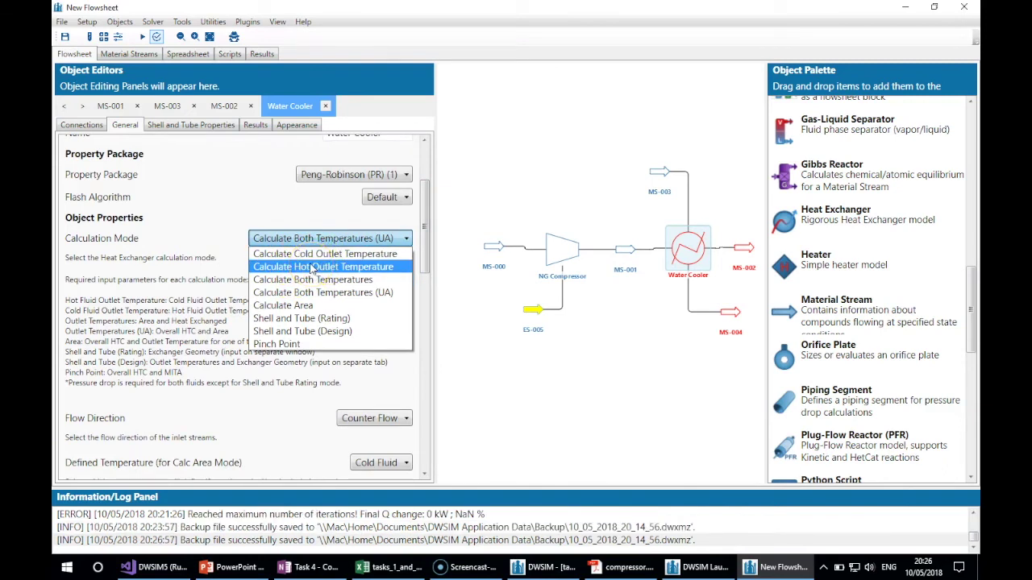
left_click(314, 256)
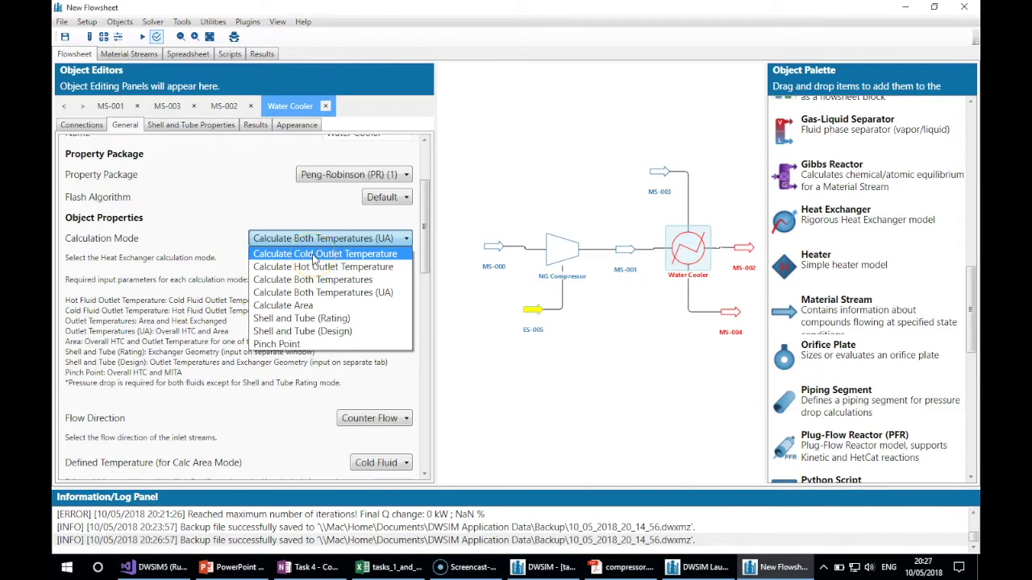
left_click(312, 256)
left_click(306, 256)
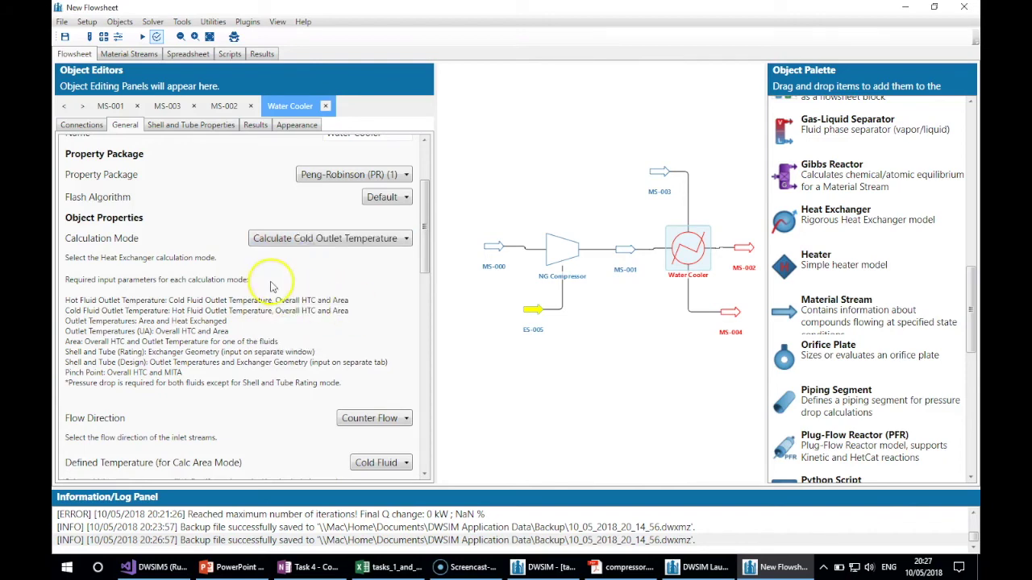
Enter 50 C as the hot-fluid outlet temperature, checking the value in the notes
left_click_drag(426, 249, 428, 320)
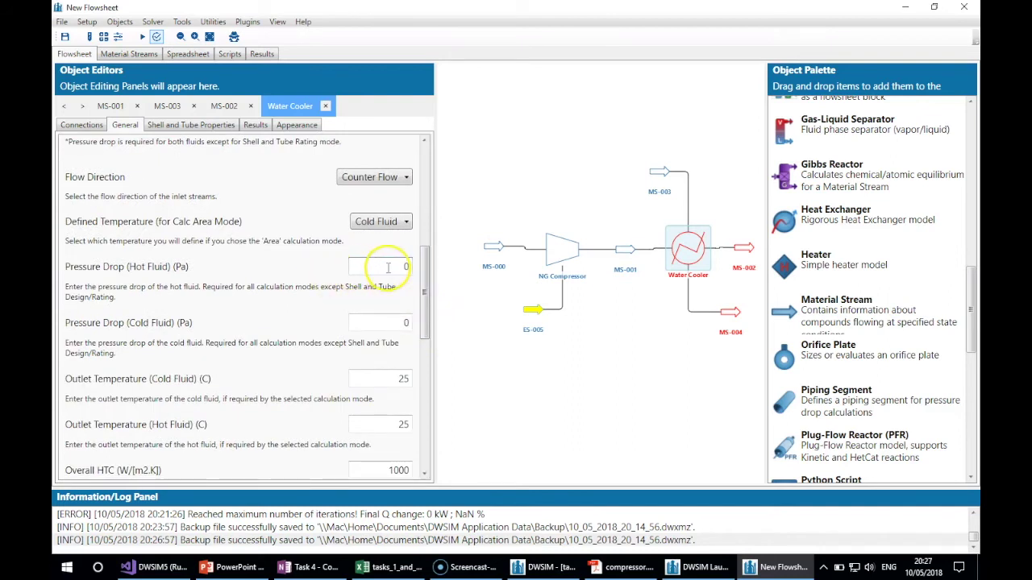
left_click_drag(424, 300, 425, 341)
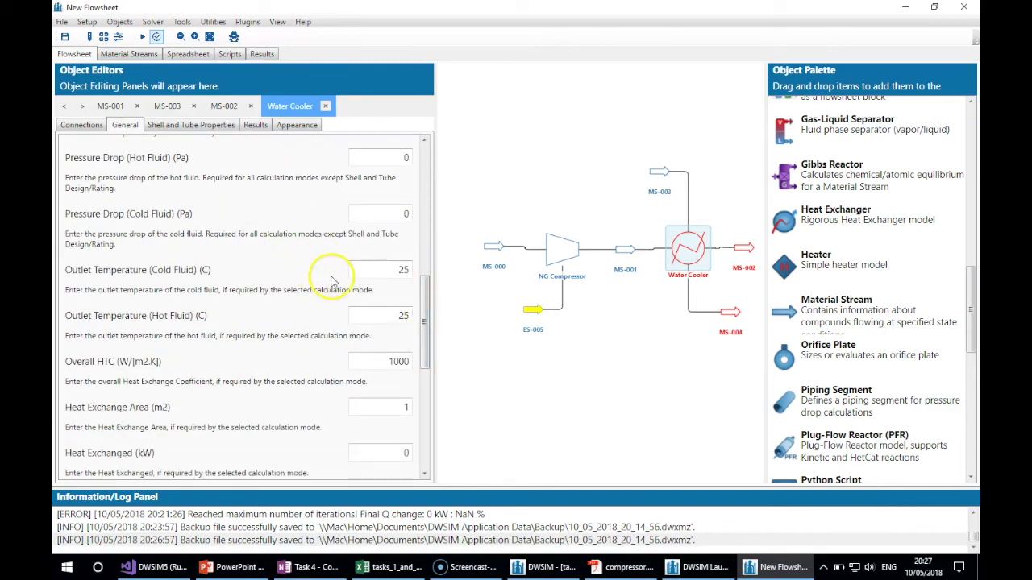
left_click(379, 311)
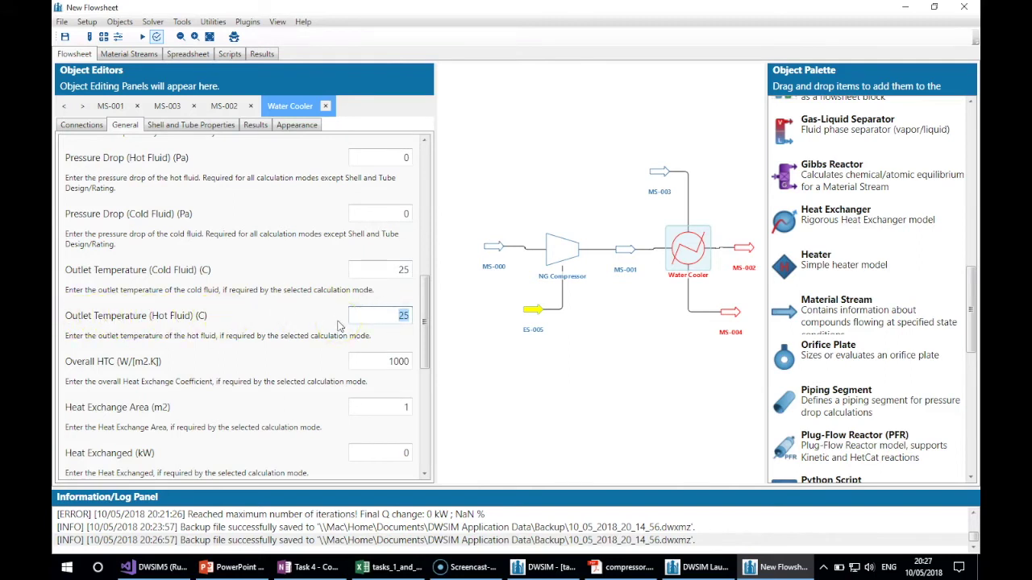
left_click(310, 567)
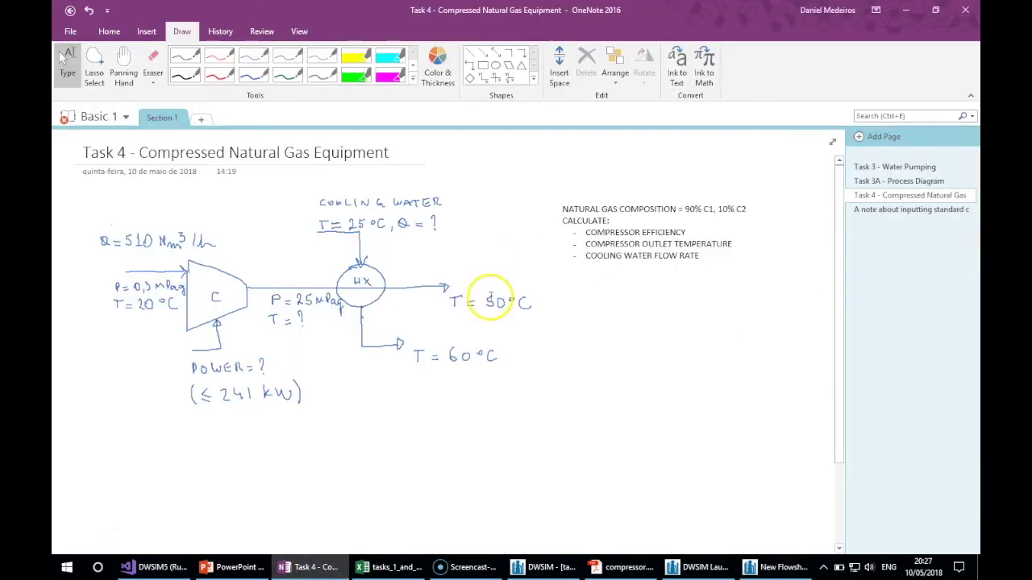
left_click(750, 569)
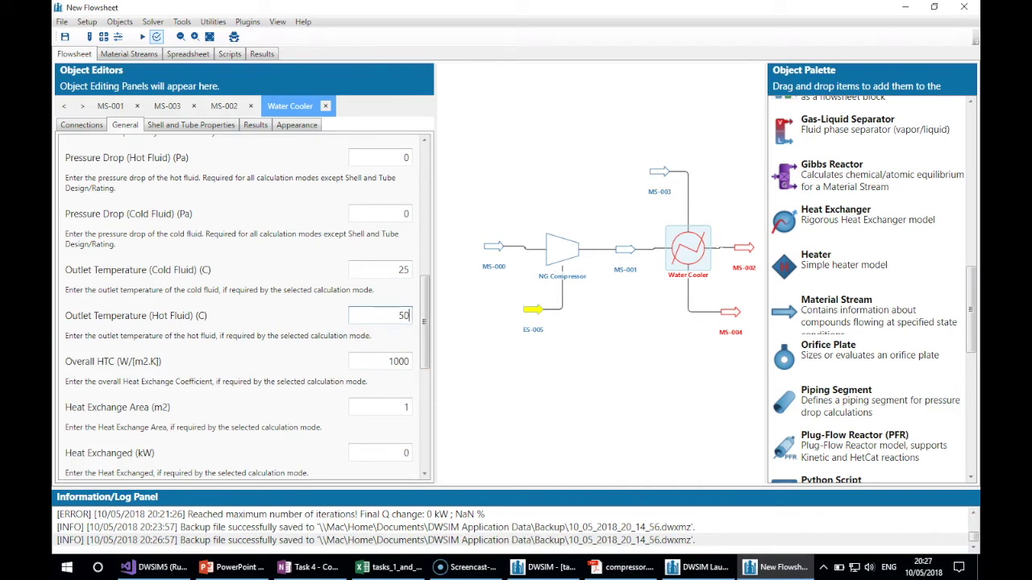
mouse_move(423, 337)
left_mouse_down()
mouse_move(424, 380)
mouse_move(422, 349)
left_mouse_up()
Save the simulation to the Desktop as task4_natural_gas_compression_cooling.dwxmz
left_click(394, 331)
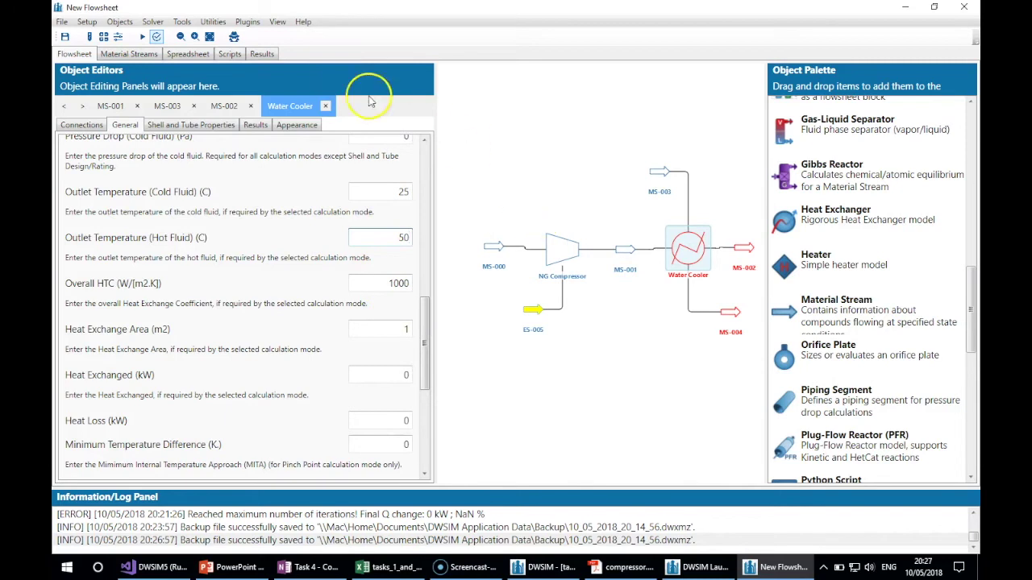
left_click(66, 38)
type("task4_natural_gas_compression_cooling")
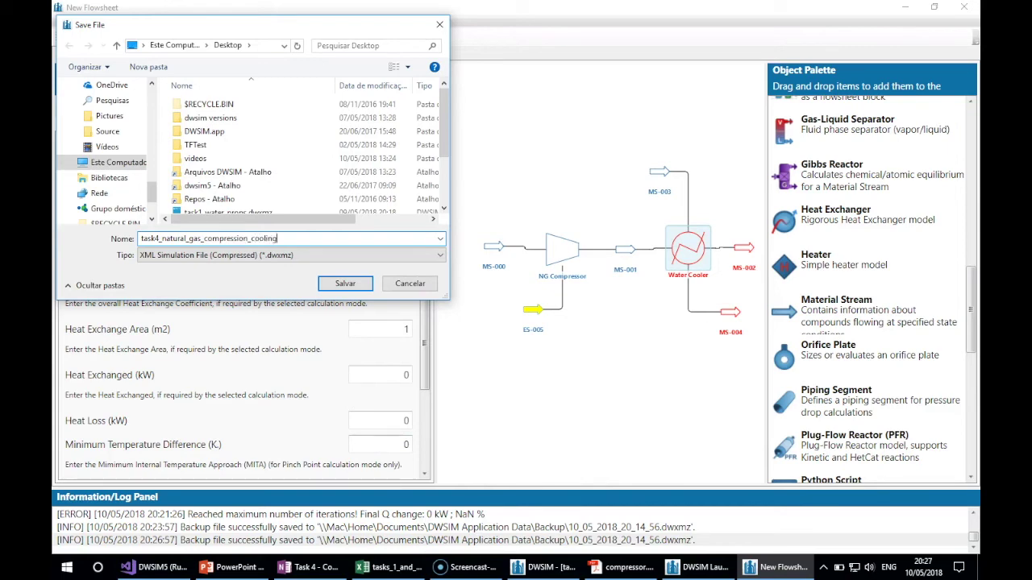
key("Return")
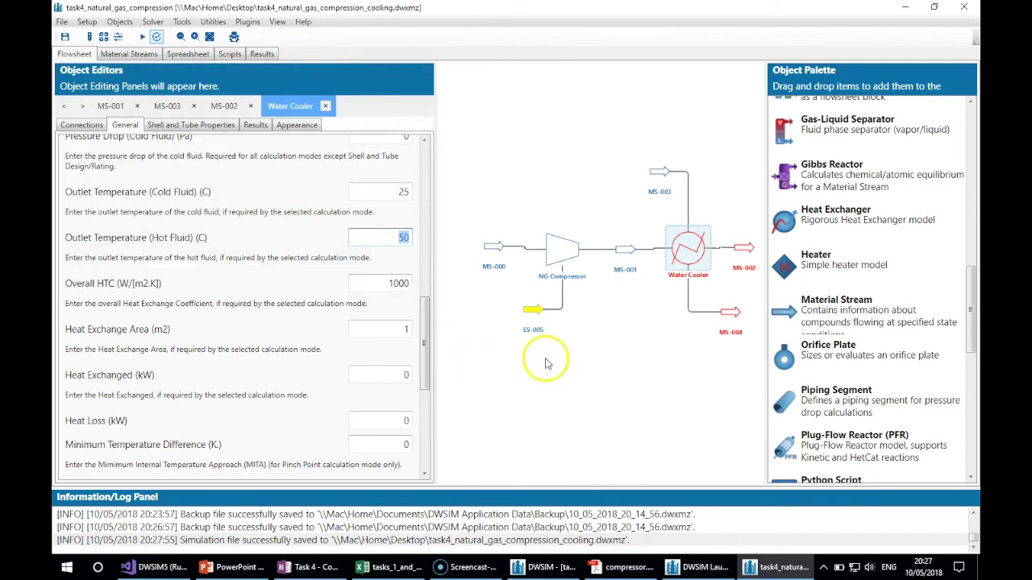
Solve the flowsheet and check compressor outlet MS-001 at 453.136 C and 25.1 MPa
left_click(436, 122)
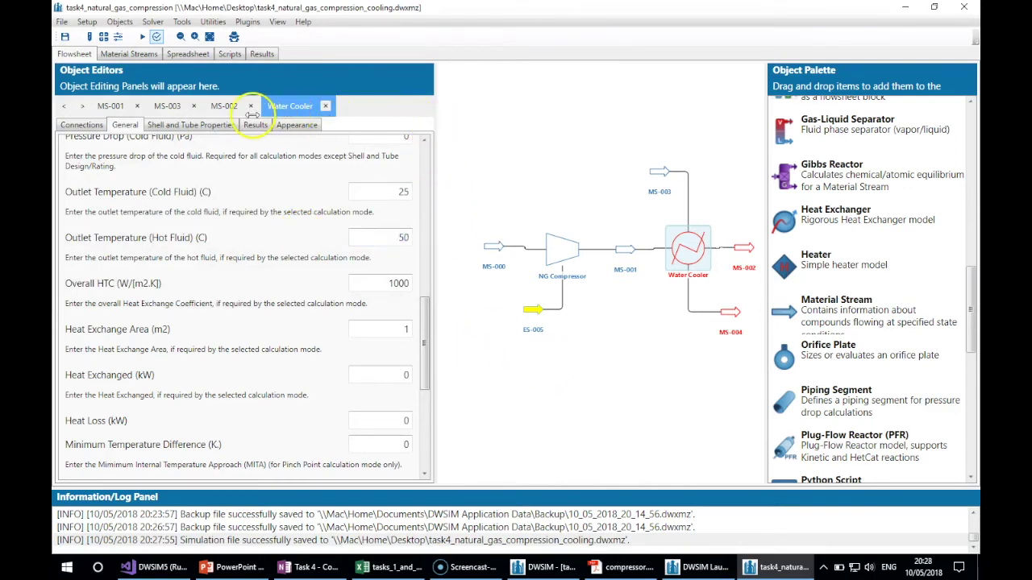
left_click_drag(435, 155, 463, 159)
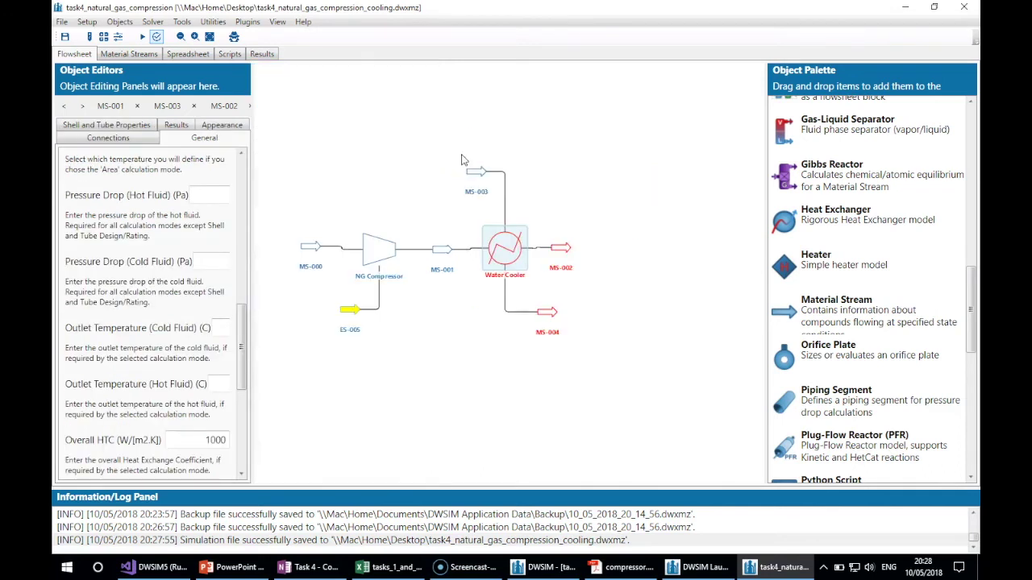
left_click(142, 36)
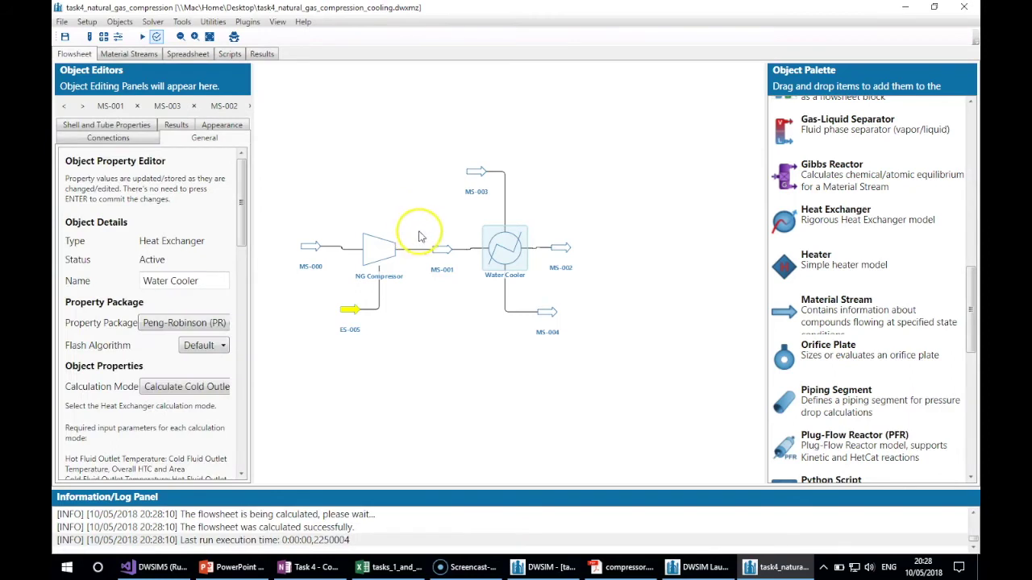
mouse_move(436, 251)
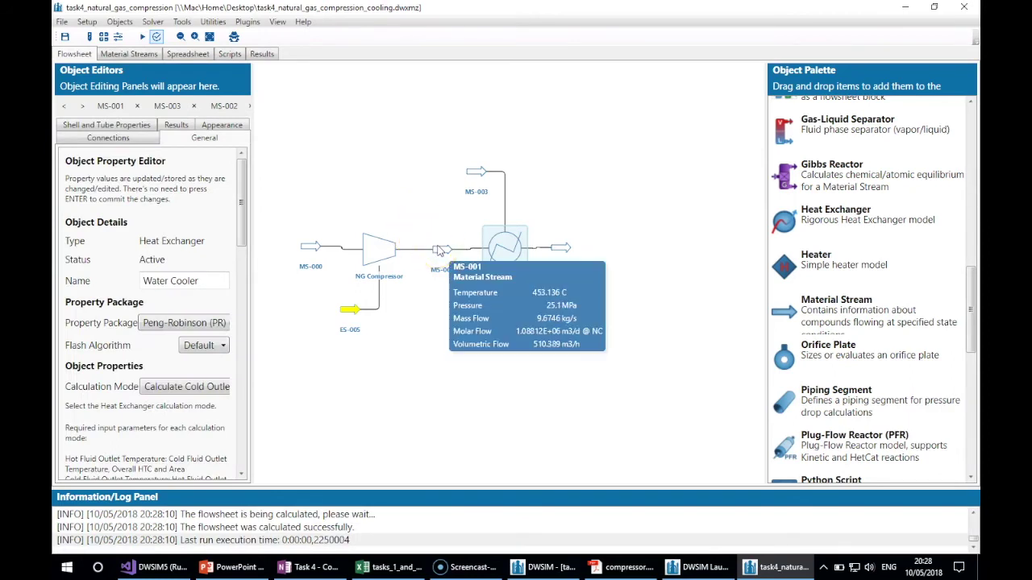
left_click(436, 256)
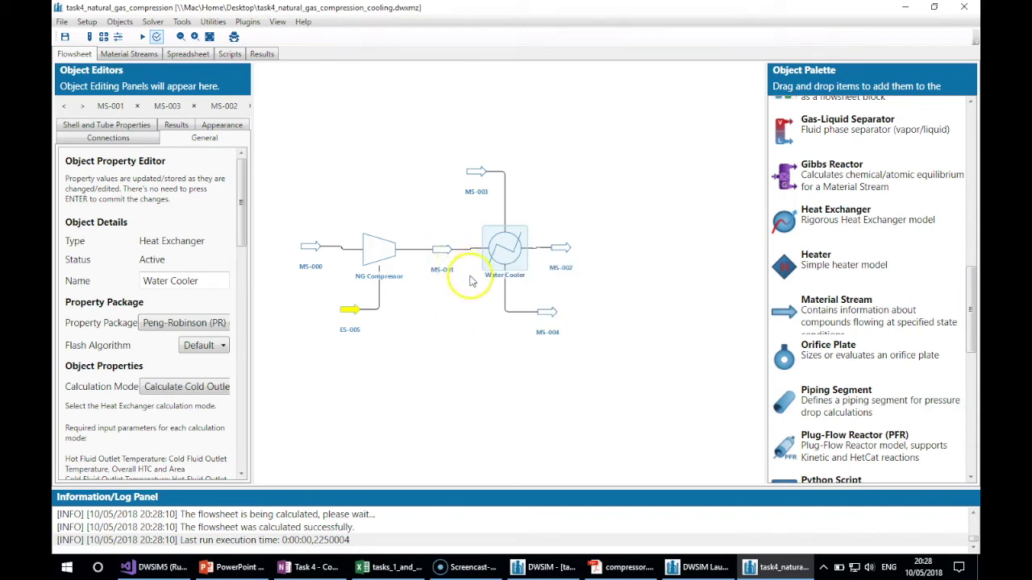
Review MS-001's calculated results, highlighting its stream temperature
left_click(440, 253)
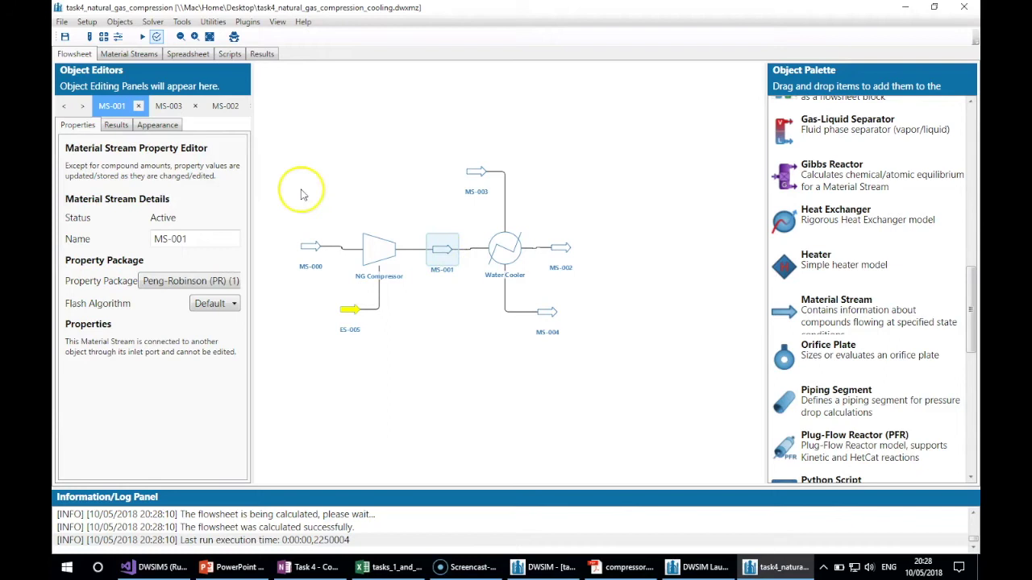
left_click_drag(252, 191, 369, 207)
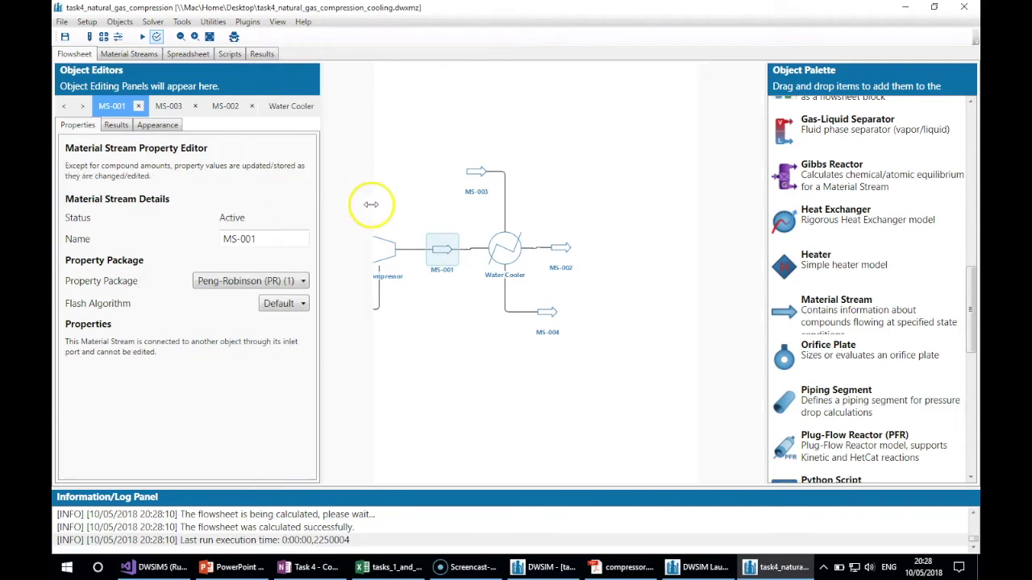
left_click(115, 125)
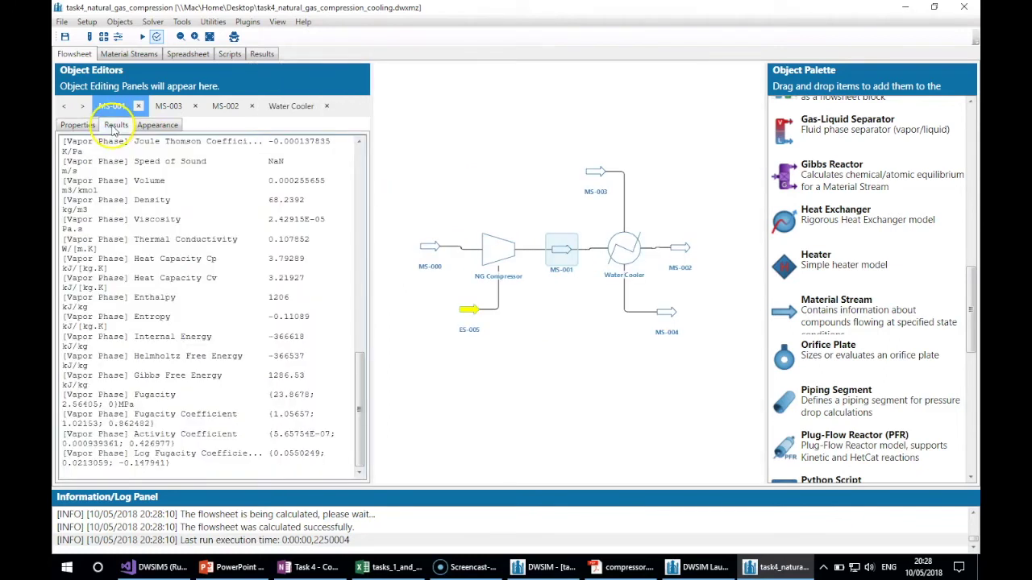
left_click(272, 254)
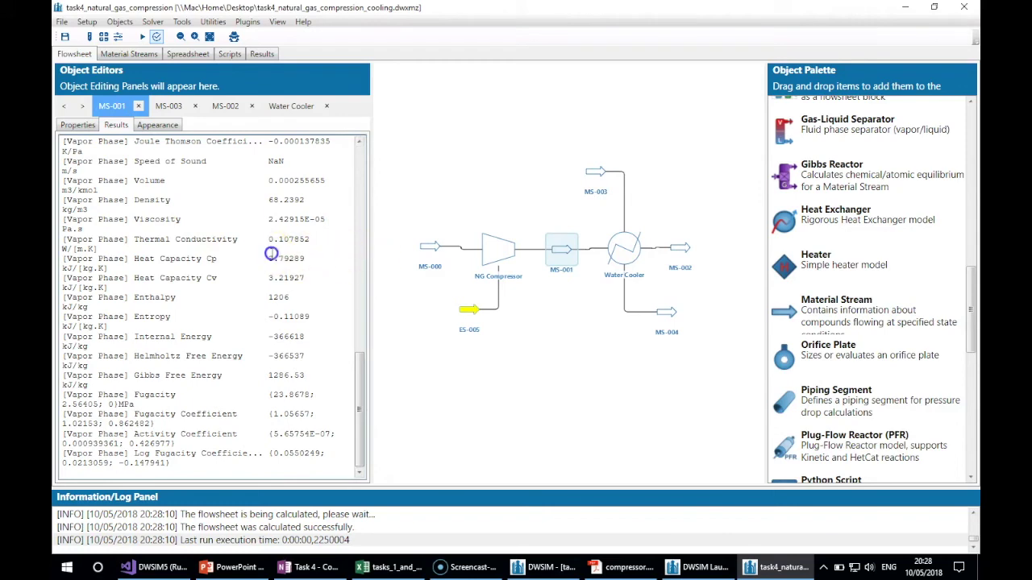
left_click_drag(357, 403, 347, 186)
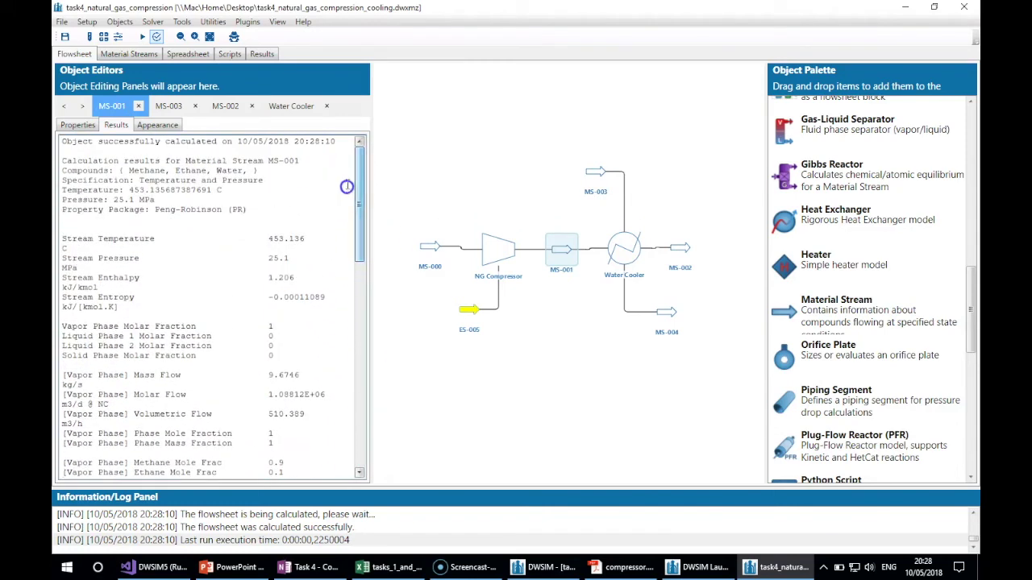
left_click(274, 237)
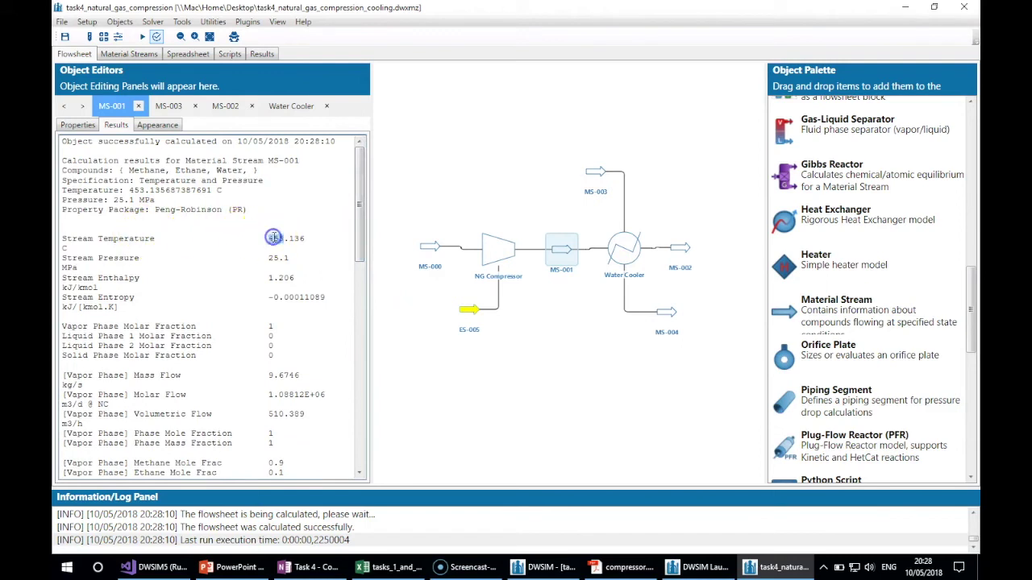
left_click_drag(288, 238, 296, 238)
left_click(256, 222)
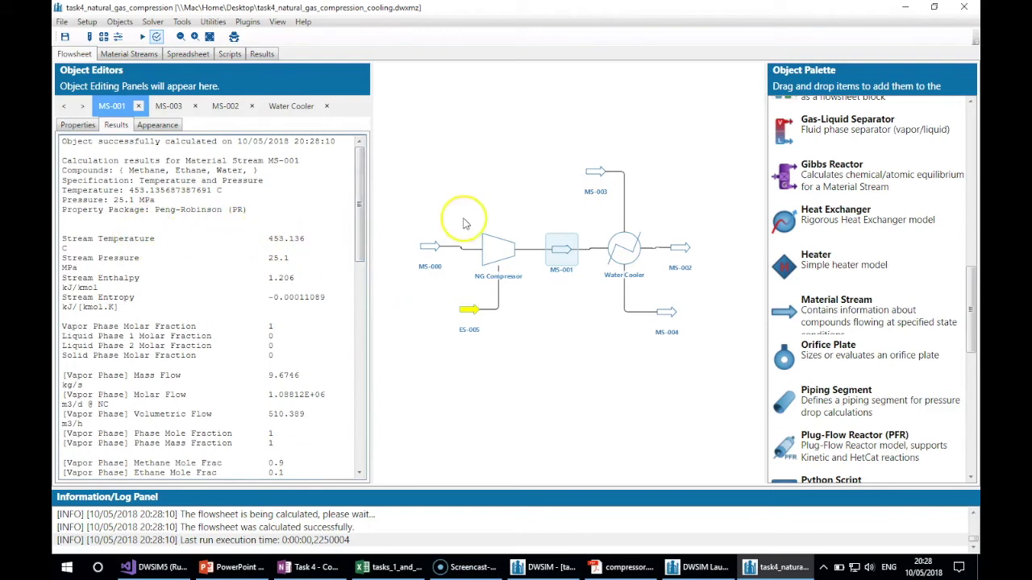
Compare results of MS-002 (453.136 C, 25.1 MPa) and water outlet MS-004 (25 C)
left_click(681, 251)
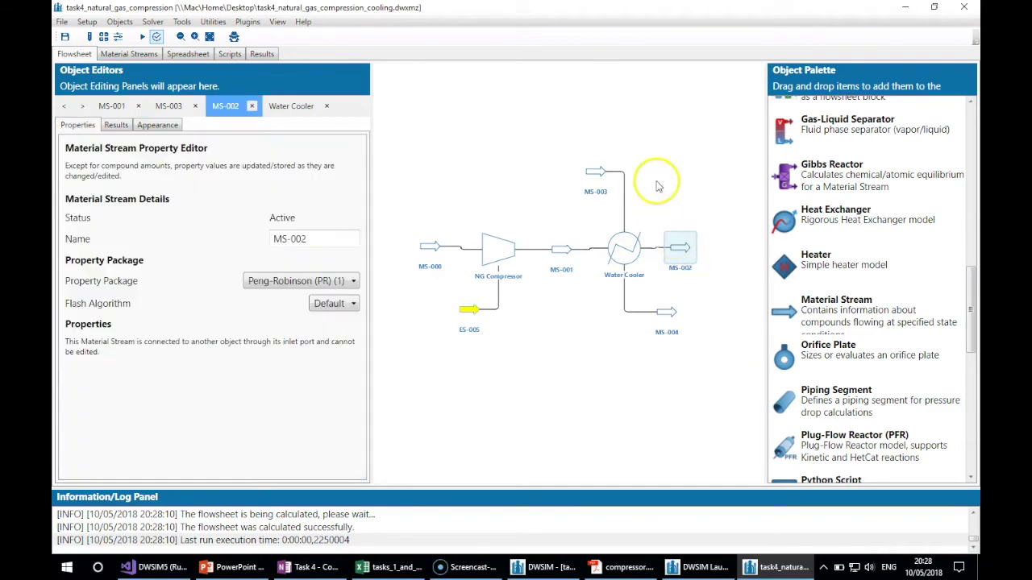
left_click(117, 128)
left_click_drag(360, 373, 341, 147)
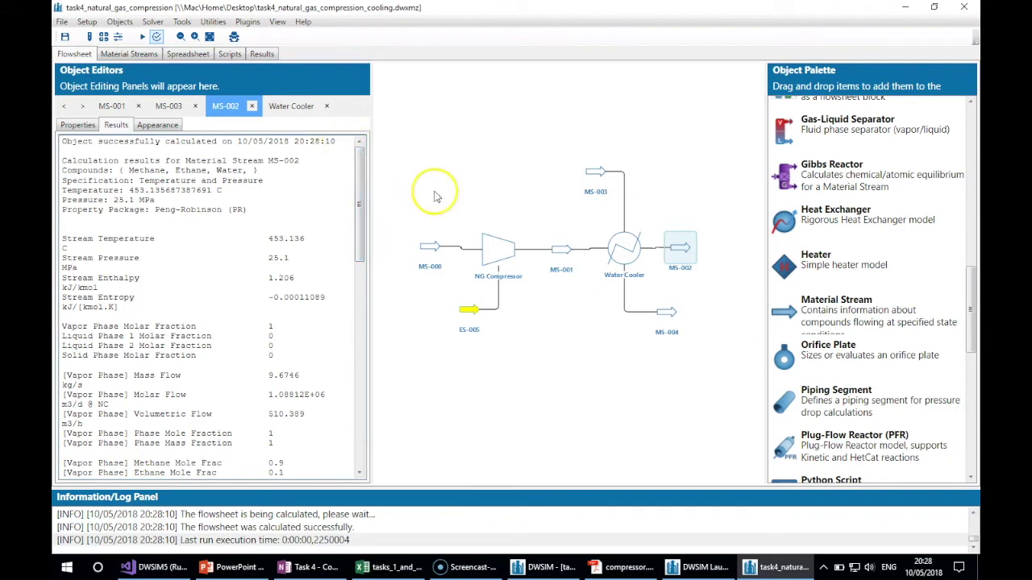
mouse_move(638, 253)
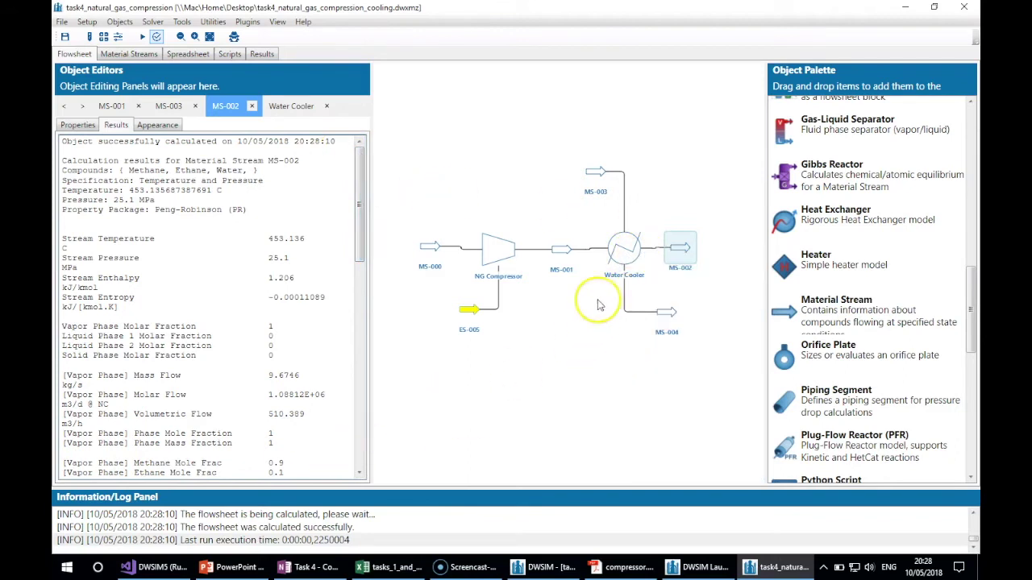
left_click(669, 314)
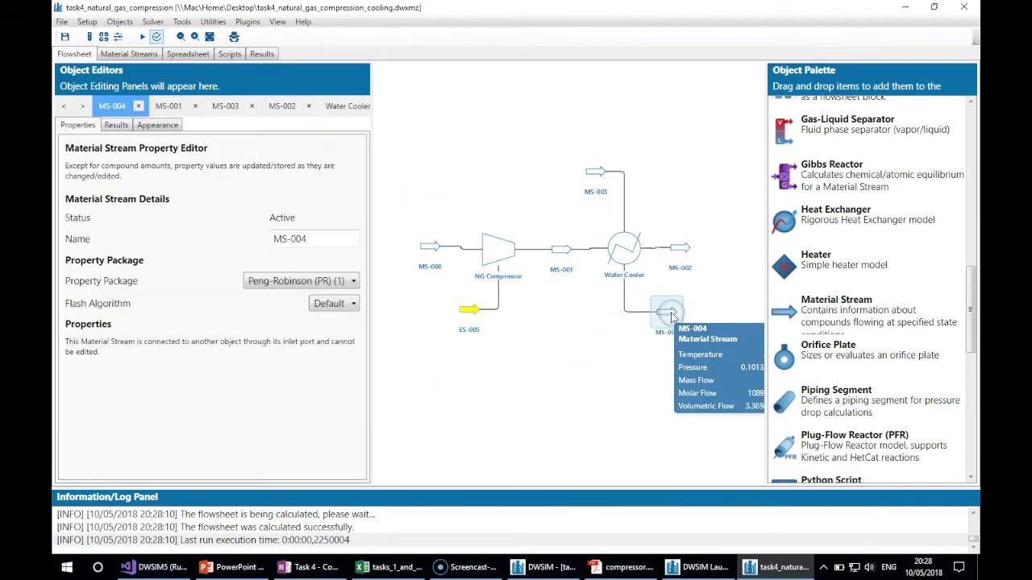
left_click(116, 125)
left_click_drag(357, 391, 373, 239)
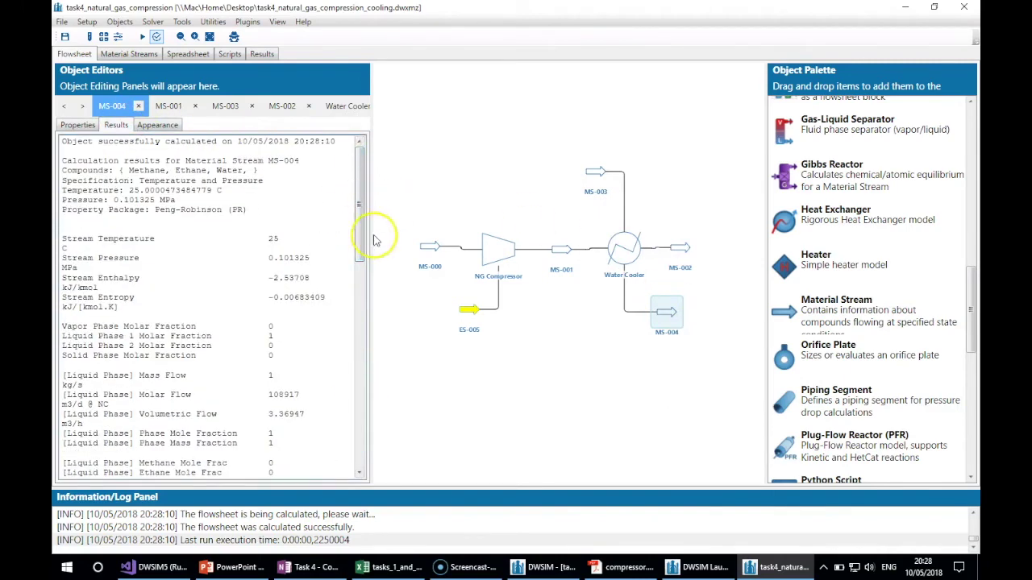
left_click(679, 250)
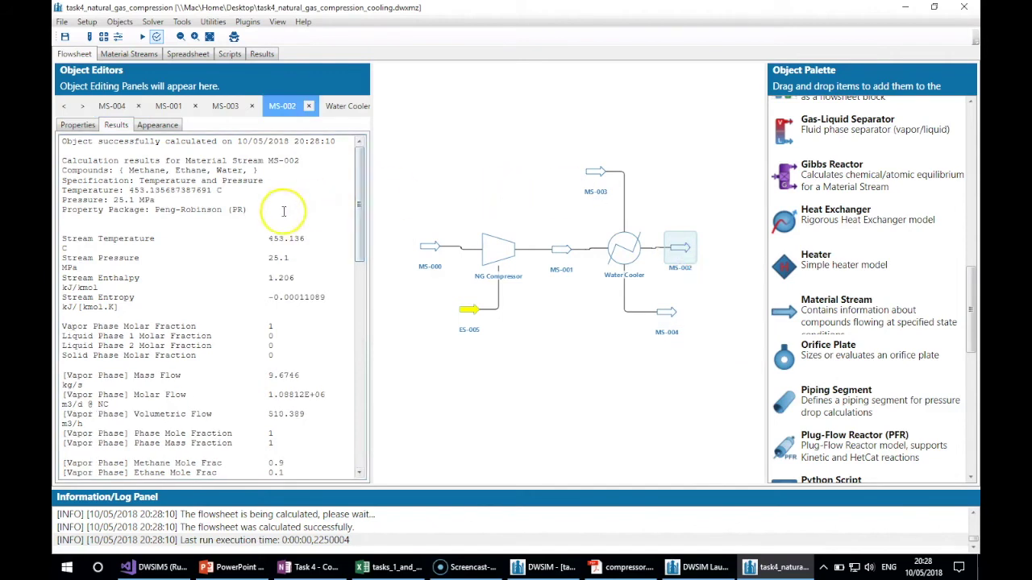
mouse_move(629, 250)
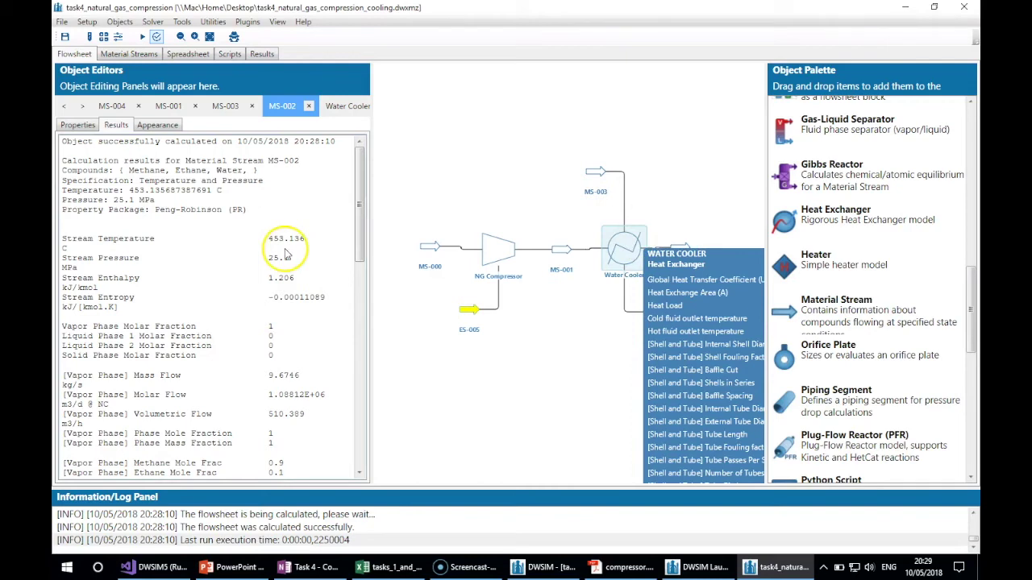
Inspect the Water Cooler's hot- and cold-fluid outlet temperature fields
left_click_drag(361, 223, 367, 274)
left_click_drag(373, 307, 364, 261)
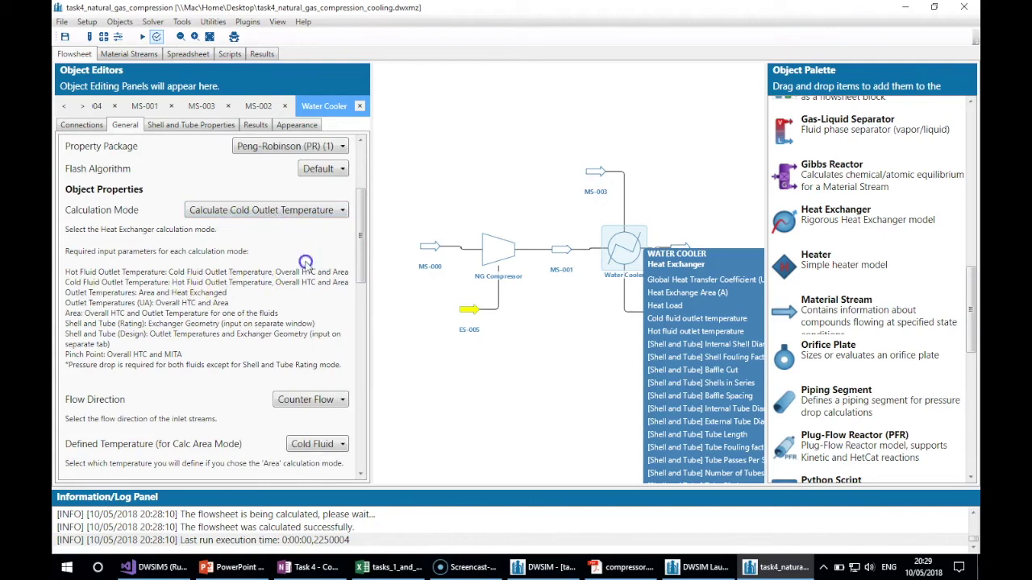
left_click_drag(360, 262, 364, 352)
left_click(322, 339)
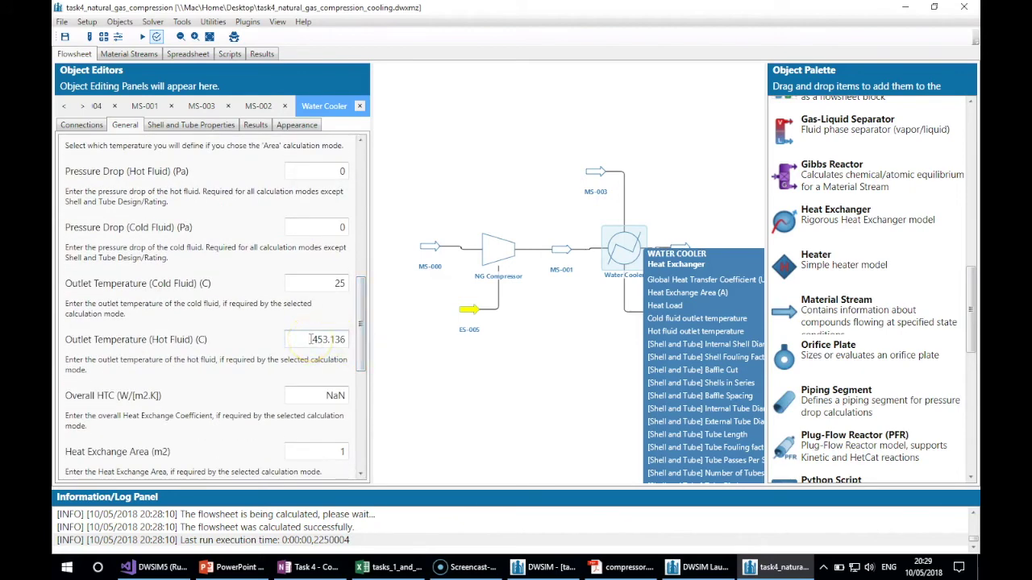
left_click(313, 280)
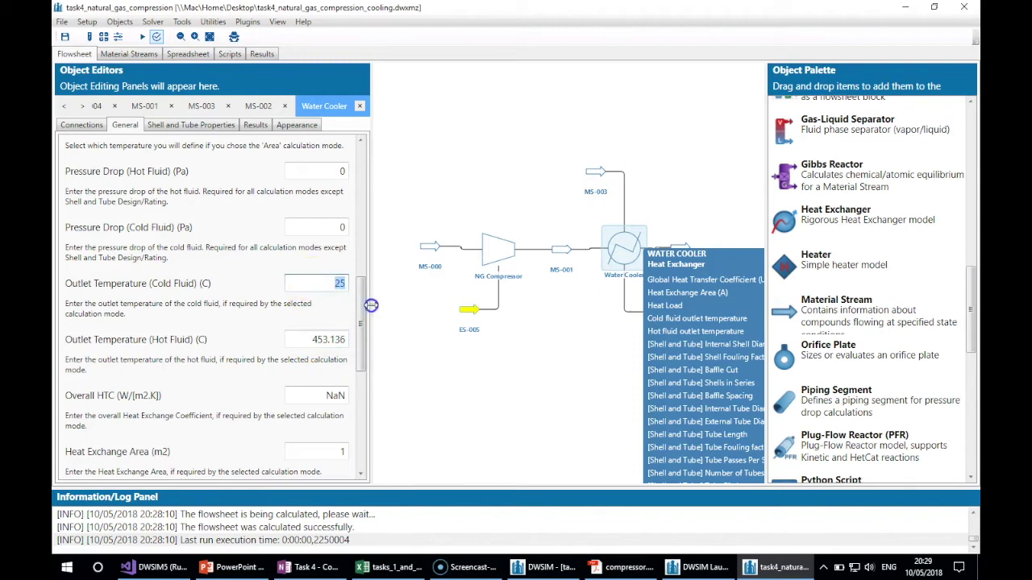
left_click_drag(362, 314, 359, 232)
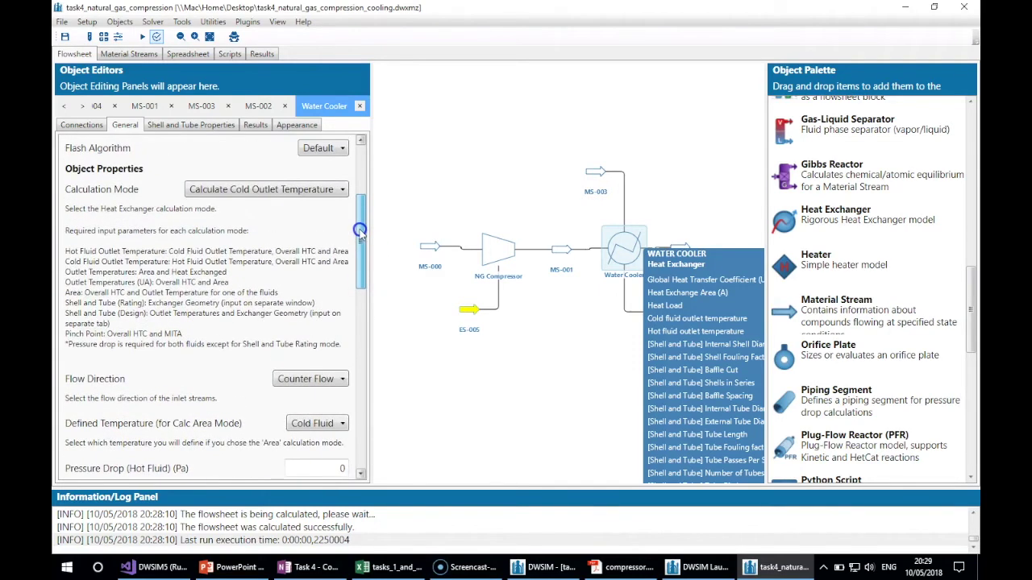
Switch the cooler to Calculate Hot Outlet Temperature mode and re-enter 50 C hot outlet
left_click(260, 189)
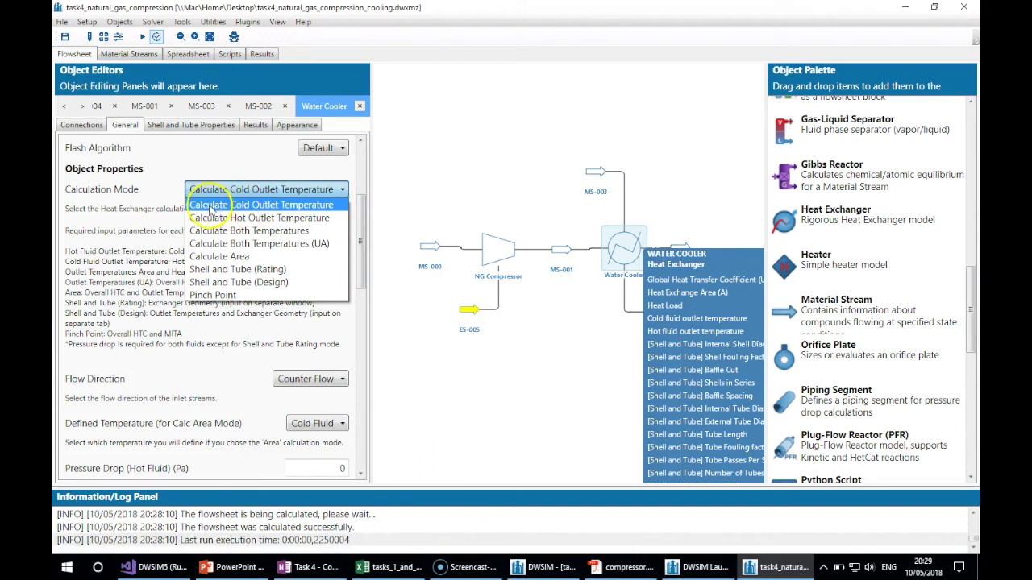
left_click(224, 207)
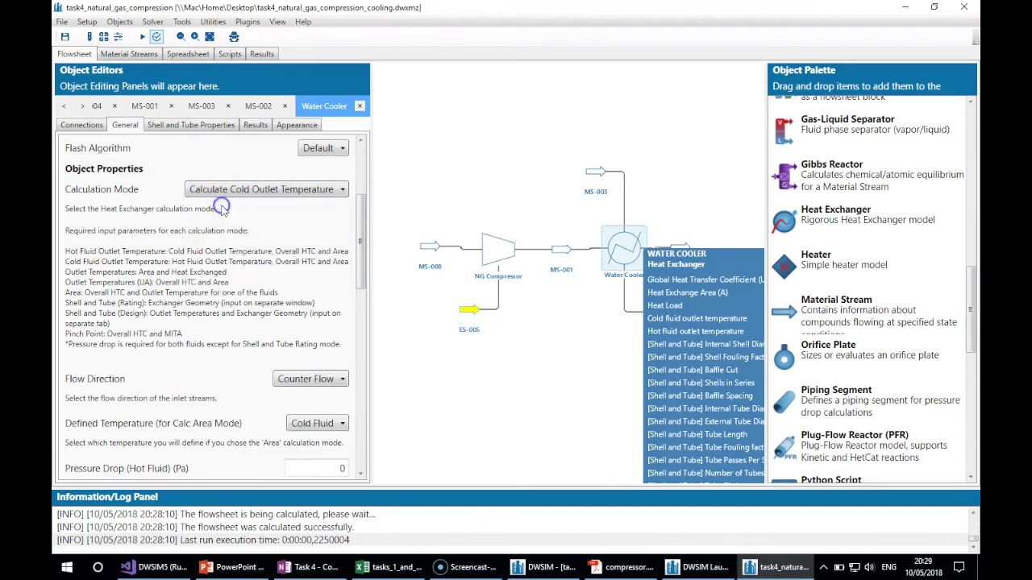
left_click(240, 191)
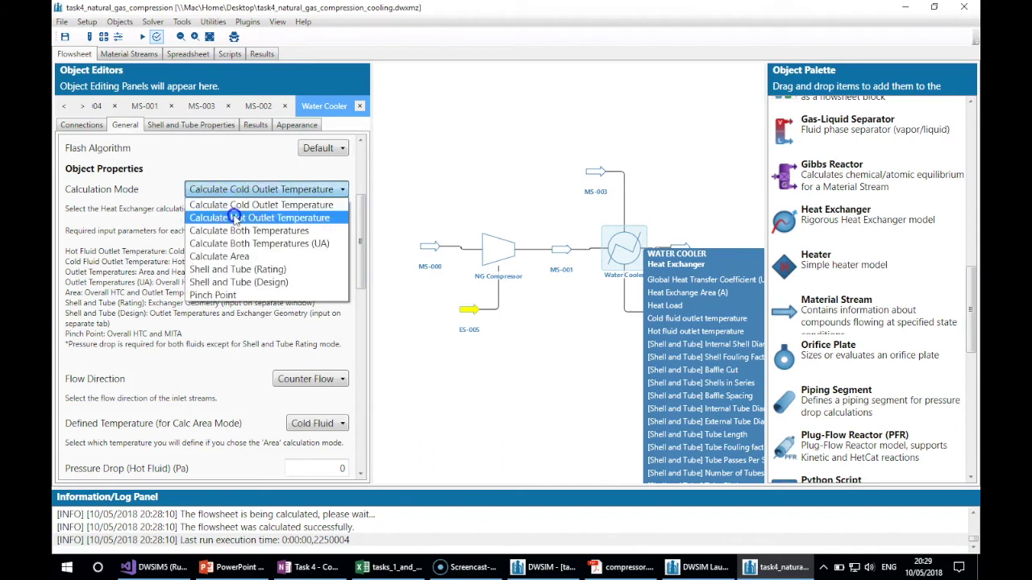
left_click(235, 218)
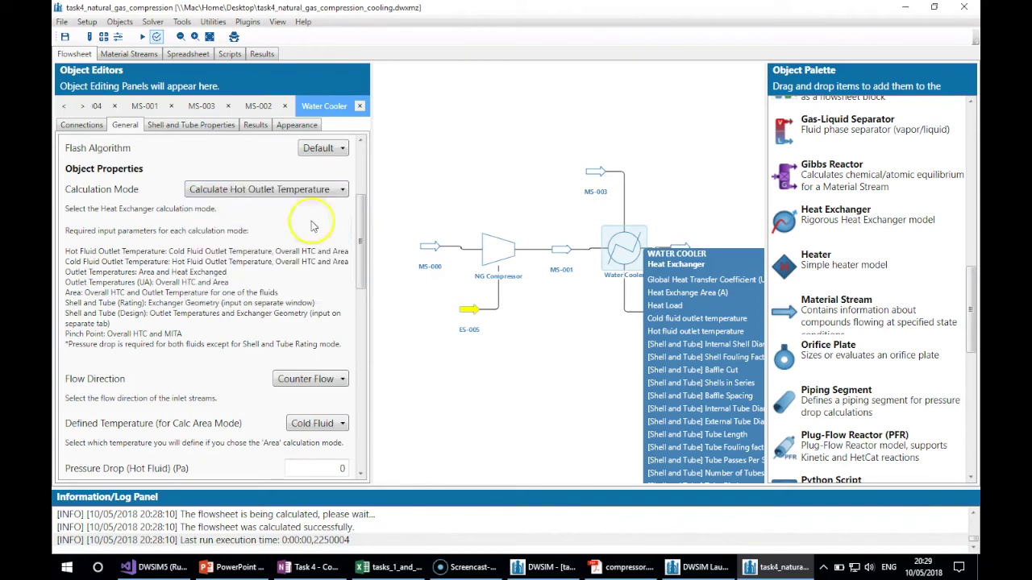
left_click_drag(368, 261, 373, 361)
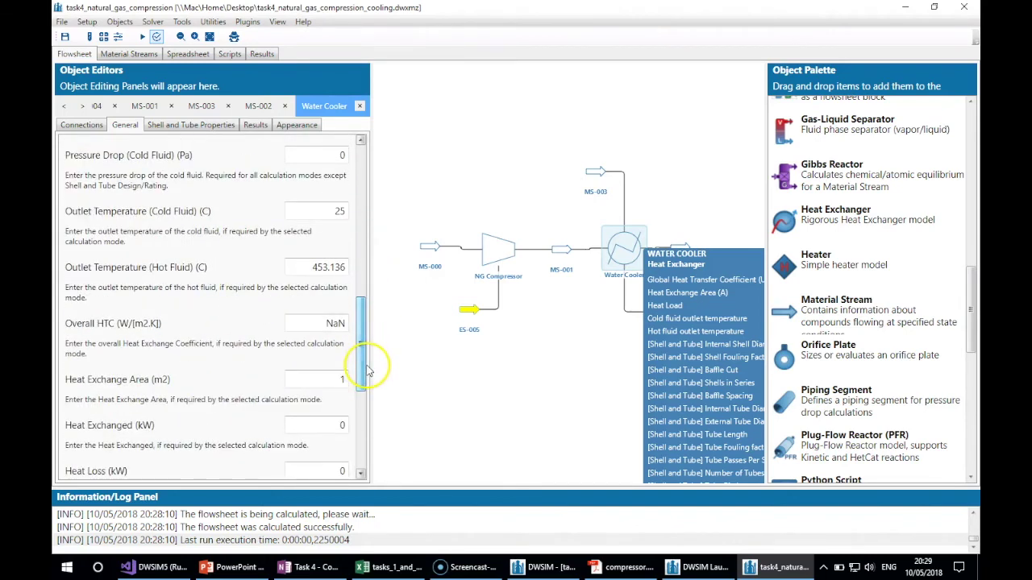
left_click(312, 271)
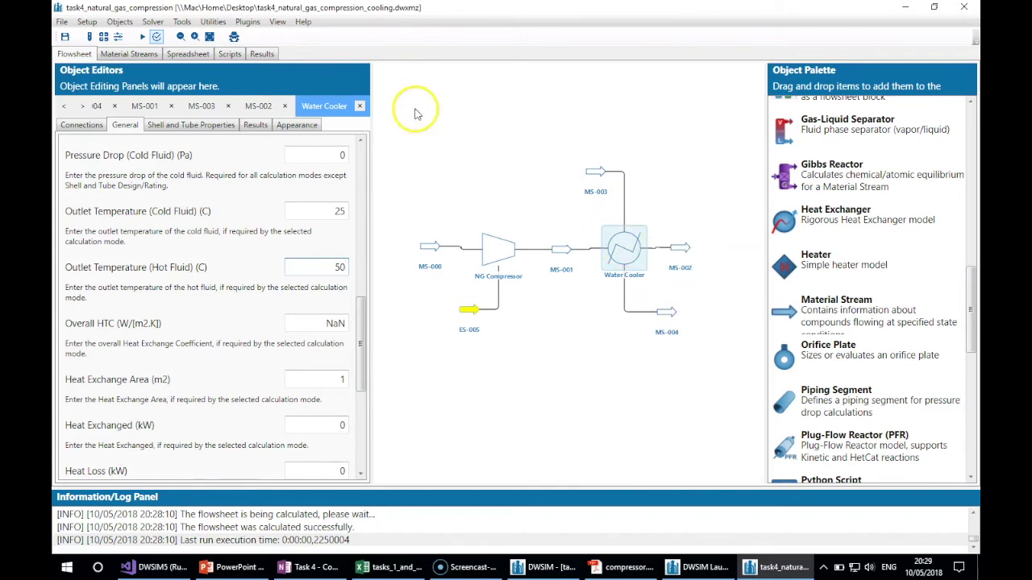
left_click(142, 36)
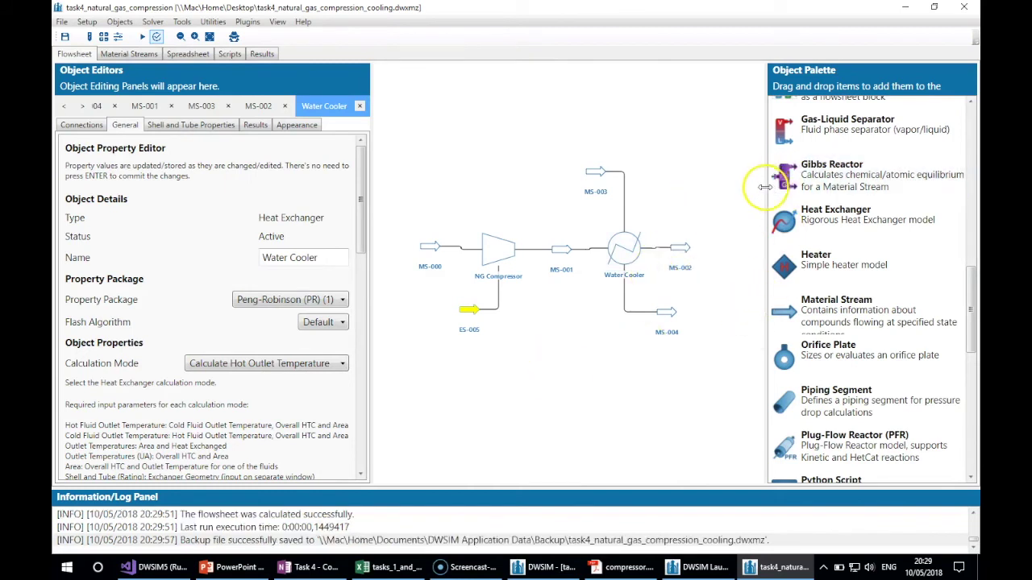
left_click_drag(762, 187, 824, 191)
mouse_move(683, 250)
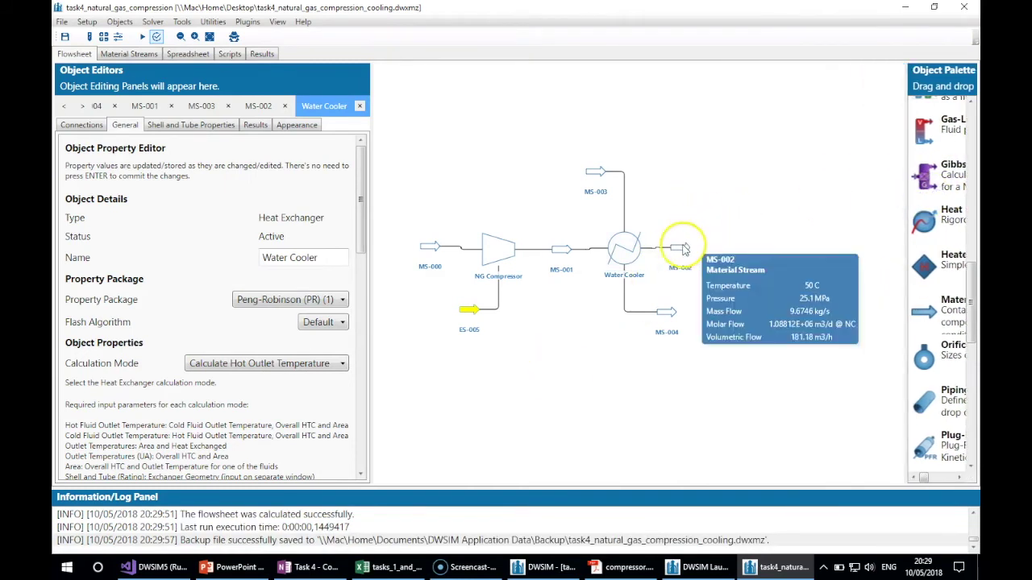
mouse_move(671, 320)
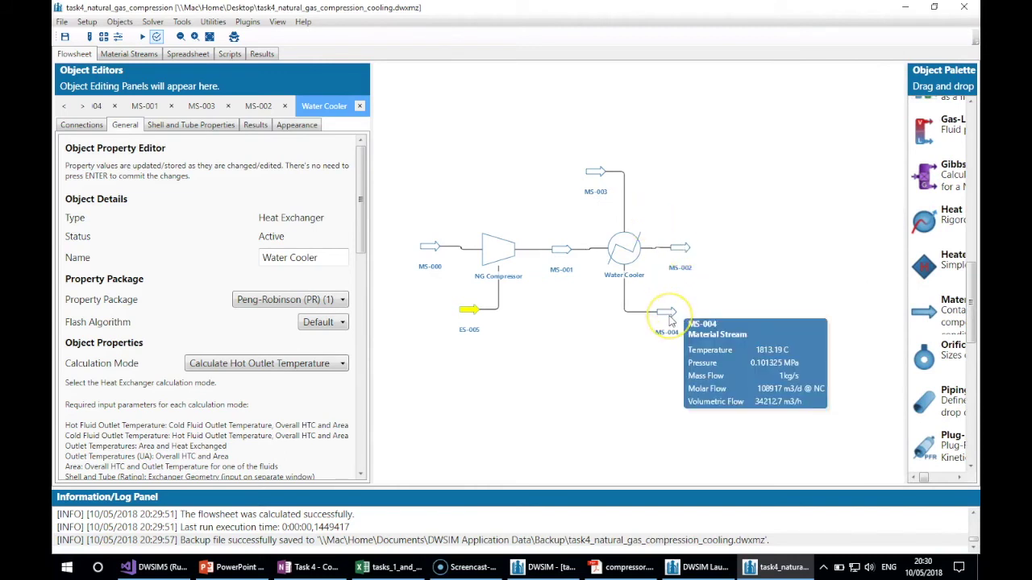
left_click(679, 251)
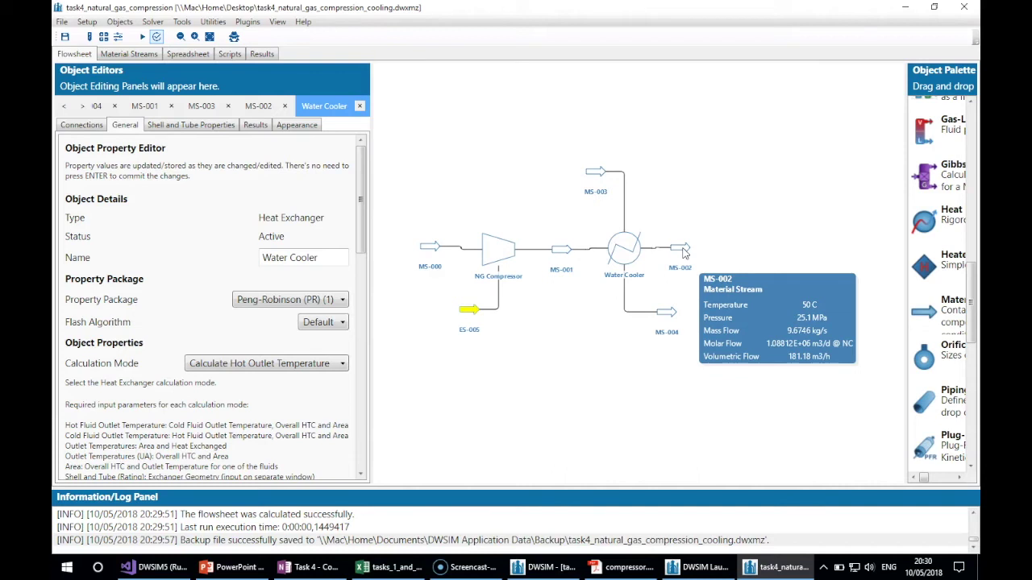
mouse_move(629, 249)
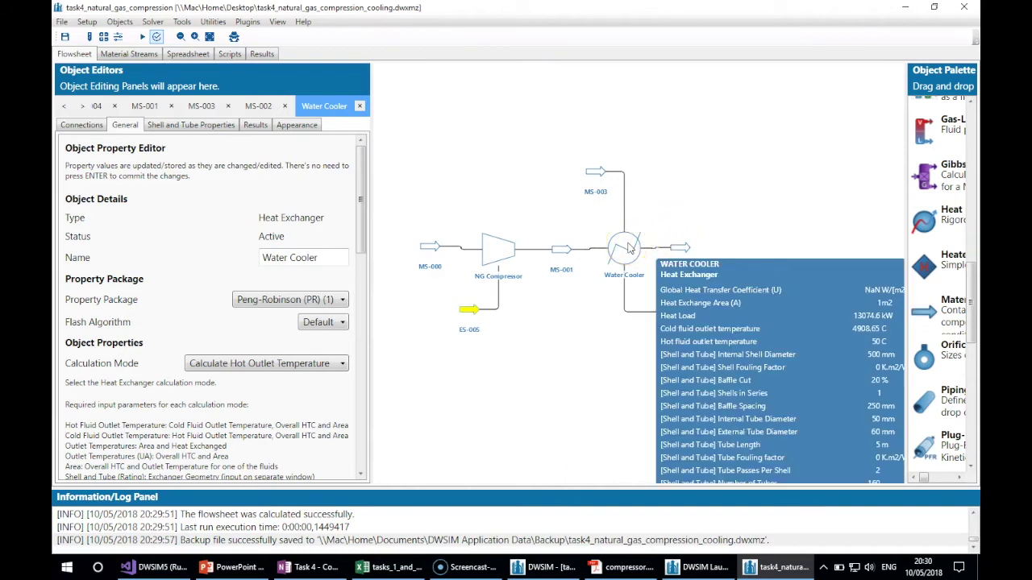
mouse_move(681, 249)
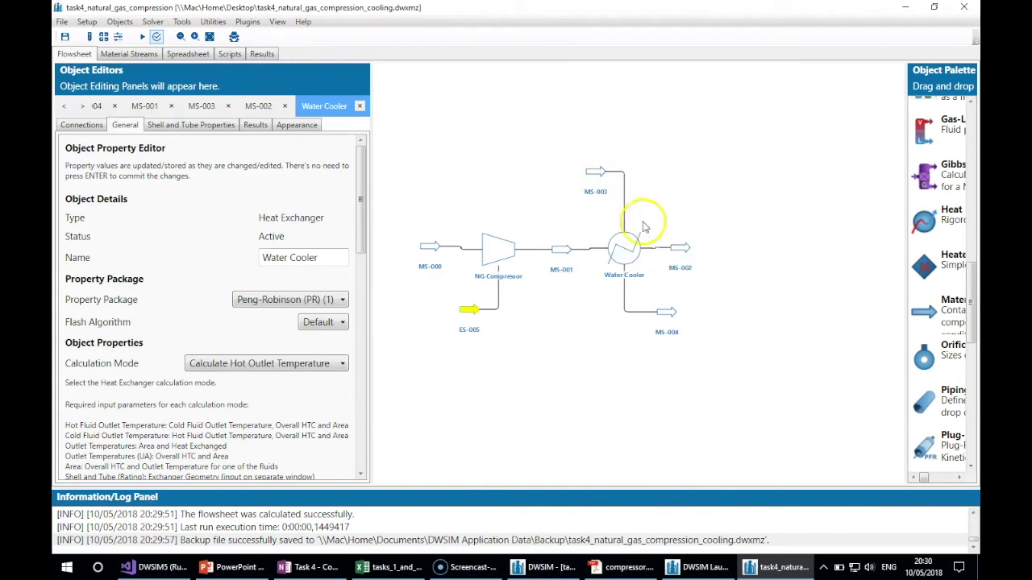
mouse_move(666, 312)
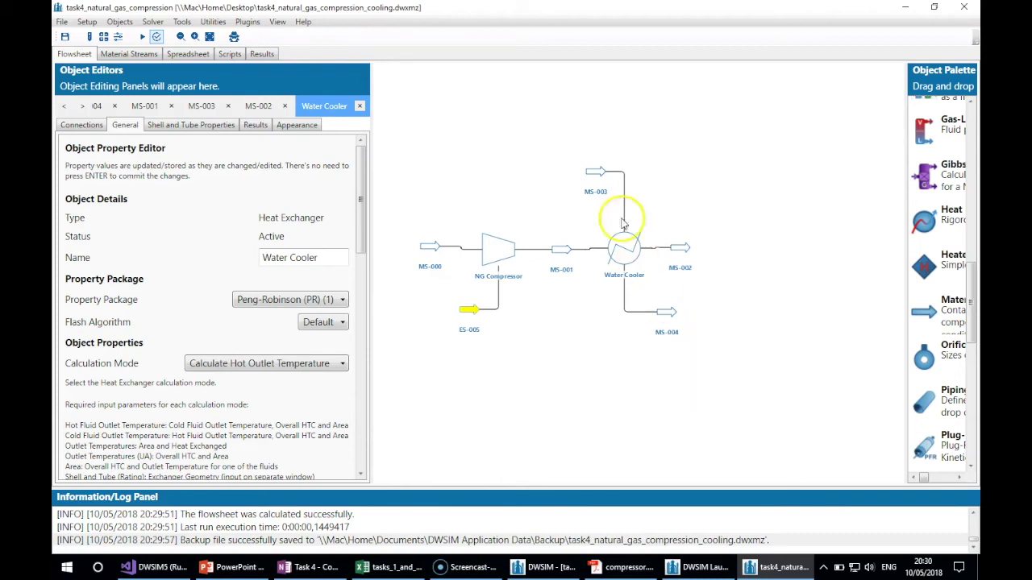
mouse_move(597, 168)
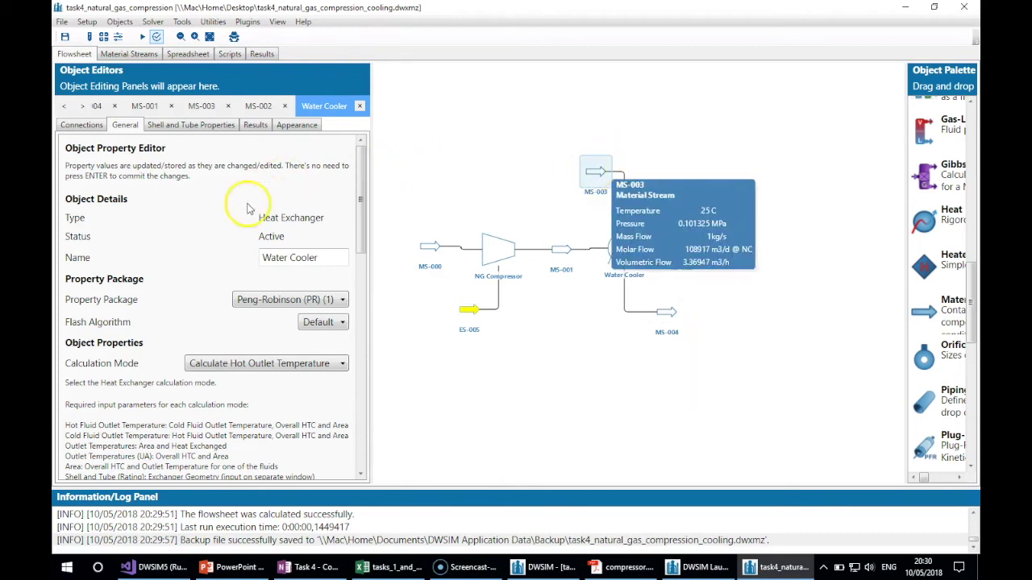
Set MS-003's mass flow to 100 kg/s and re-solve, bringing MS-004 to 54.0078 C
left_click(198, 108)
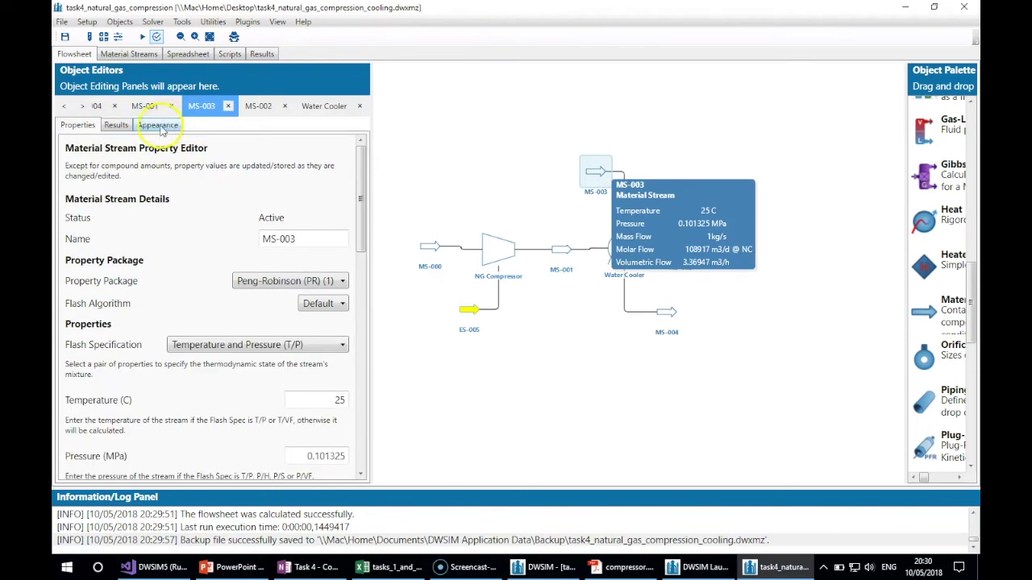
left_click_drag(362, 223, 360, 295)
left_click(332, 270)
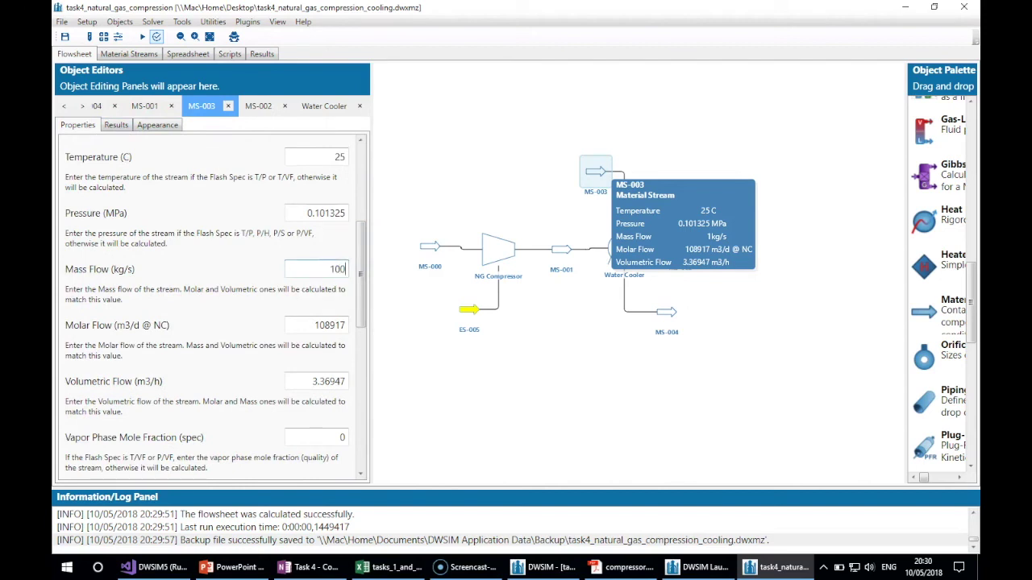
left_click(544, 181)
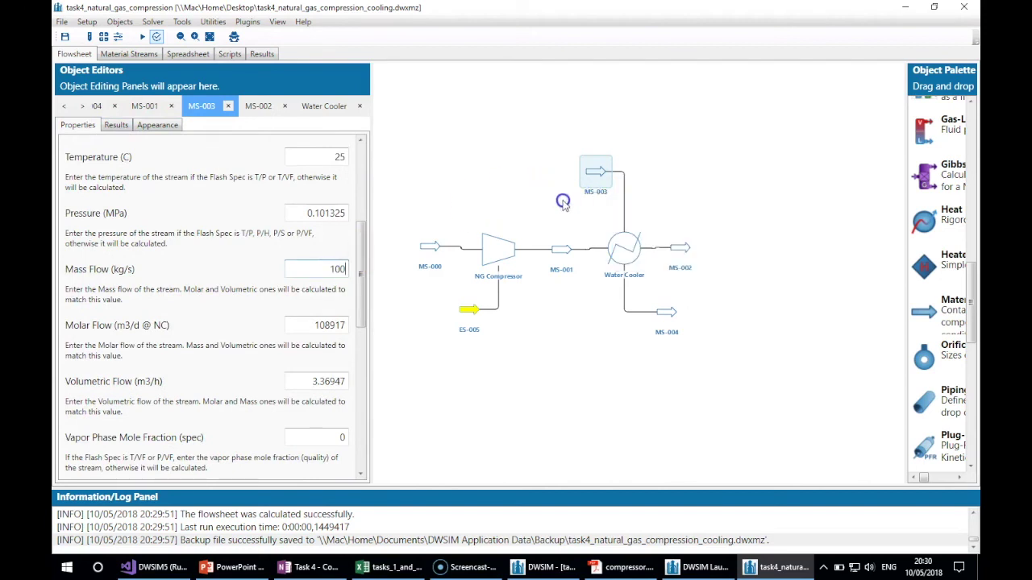
left_click(177, 54)
left_click(142, 36)
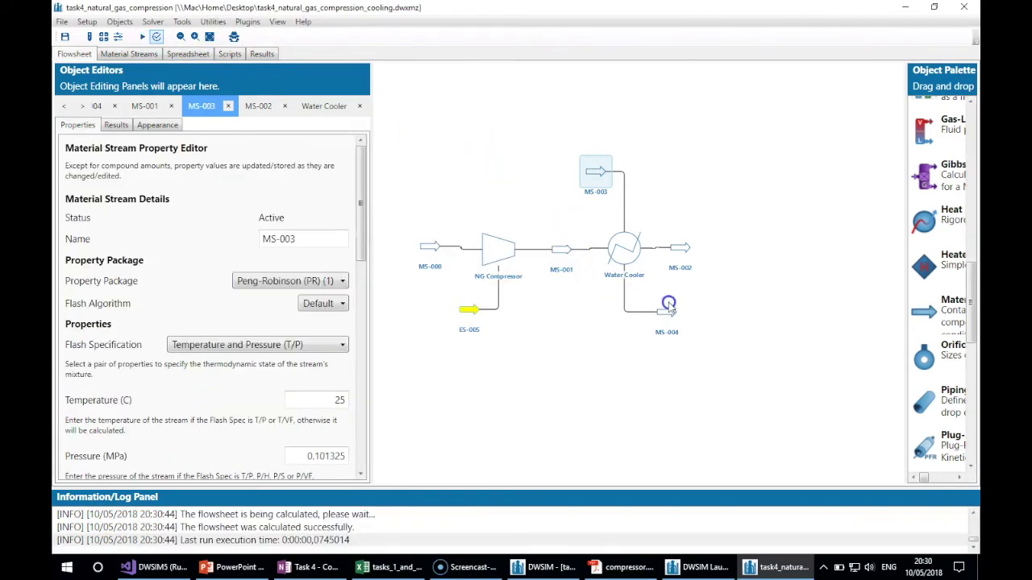
mouse_move(597, 176)
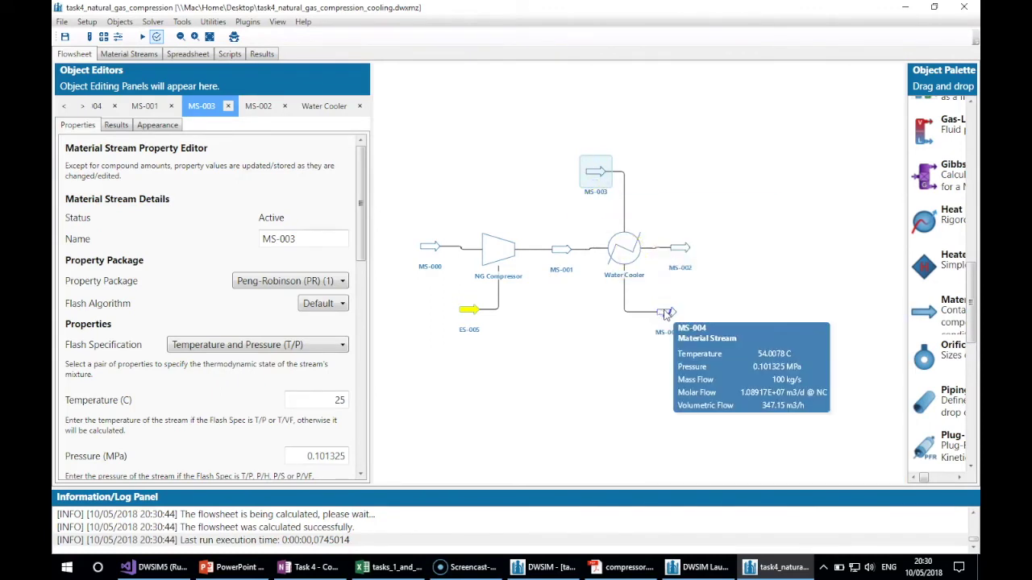
left_click(590, 322)
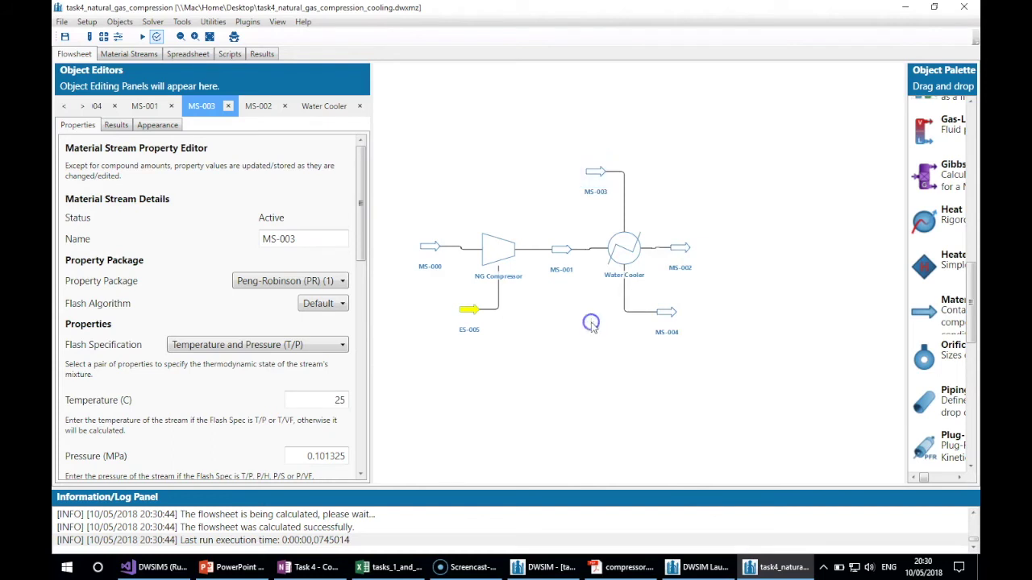
Add a new property table below MS-004 and open its Configure Property Table dialog
left_click(85, 22)
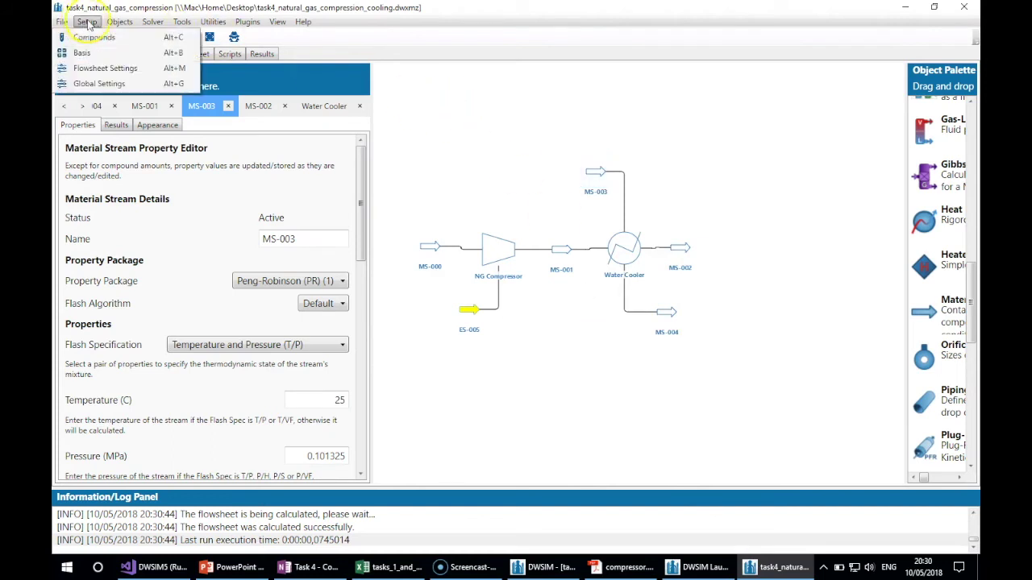
left_click(103, 67)
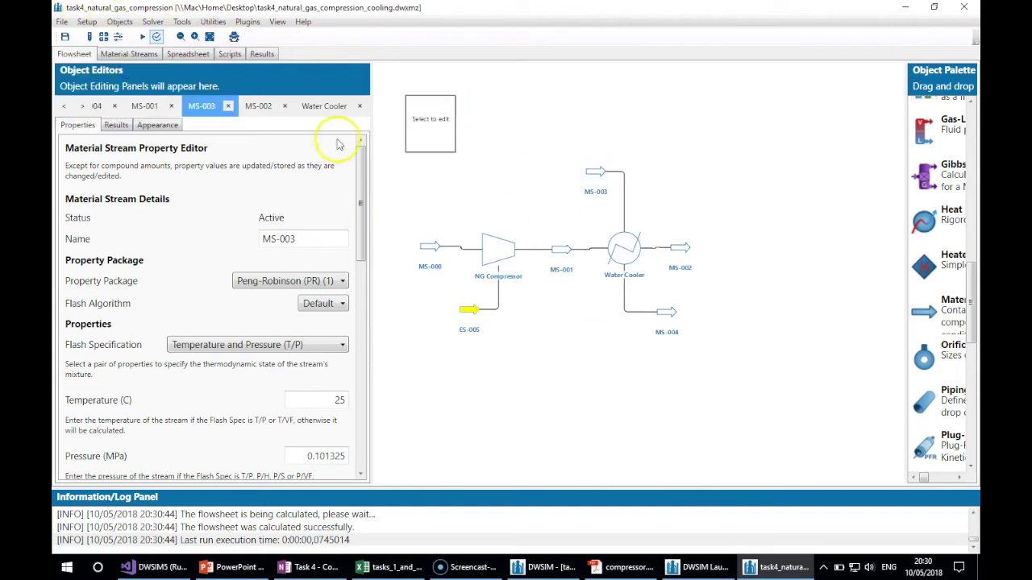
left_click_drag(434, 127, 659, 395)
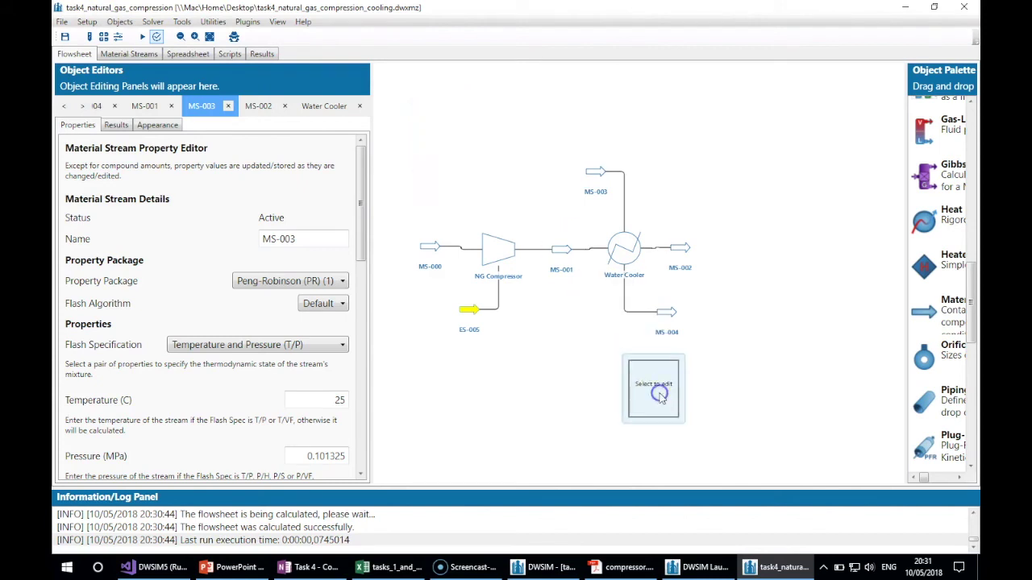
left_click(120, 21)
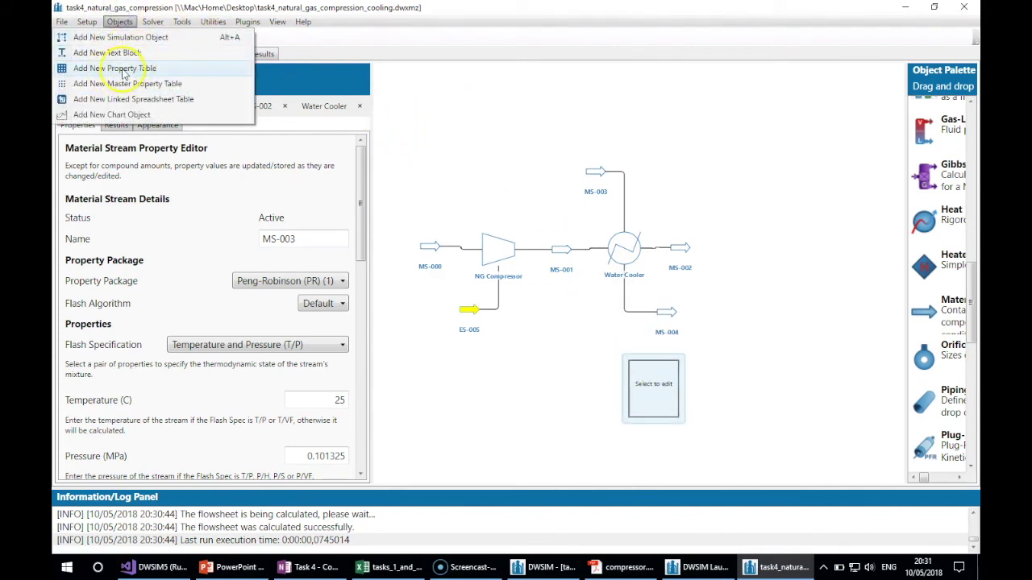
left_click(647, 385)
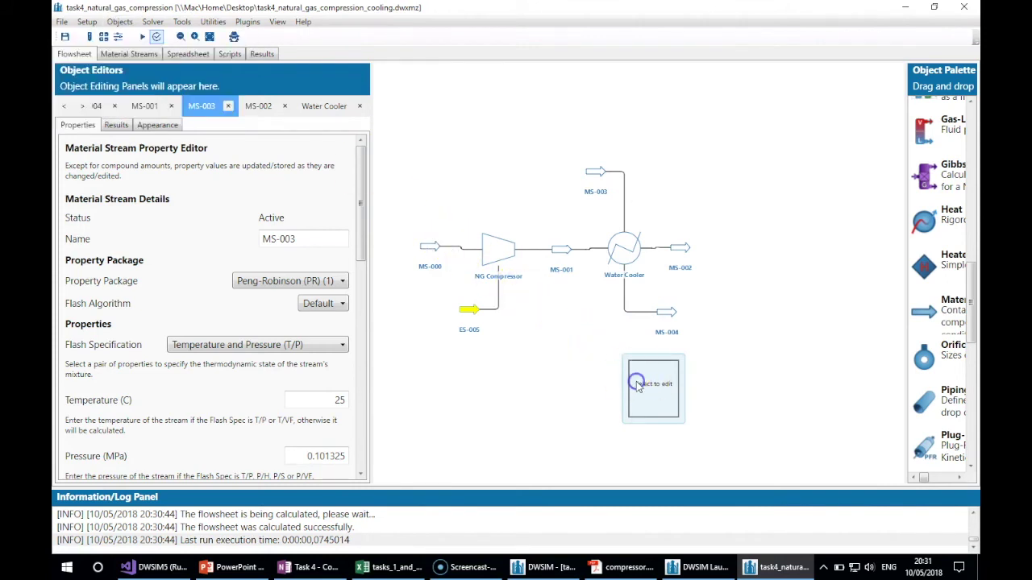
double_click(636, 385)
left_click_drag(304, 134, 210, 79)
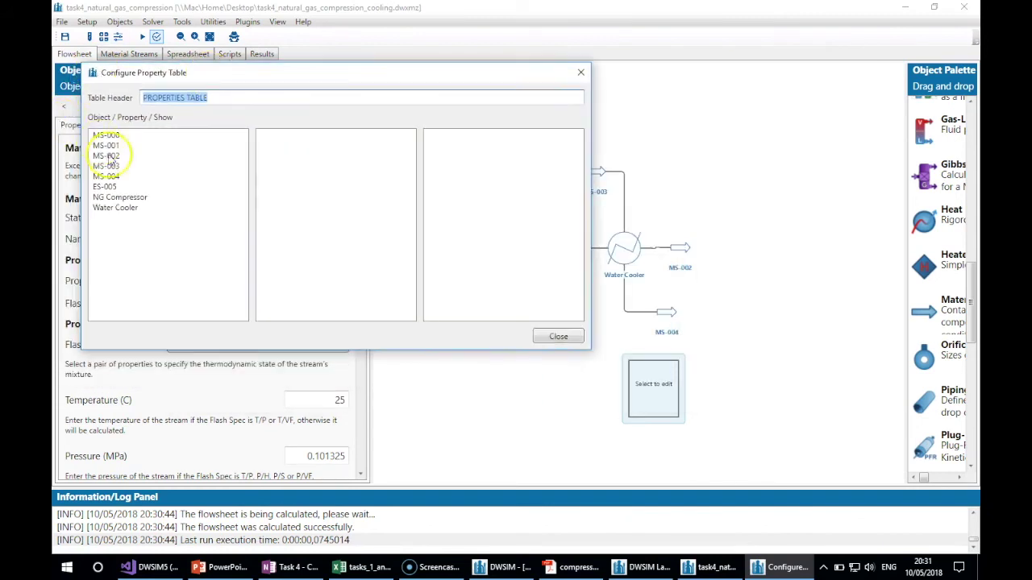
Add MS-003 Mass Flow and MS-004 Temperature to the property table
left_click(121, 176)
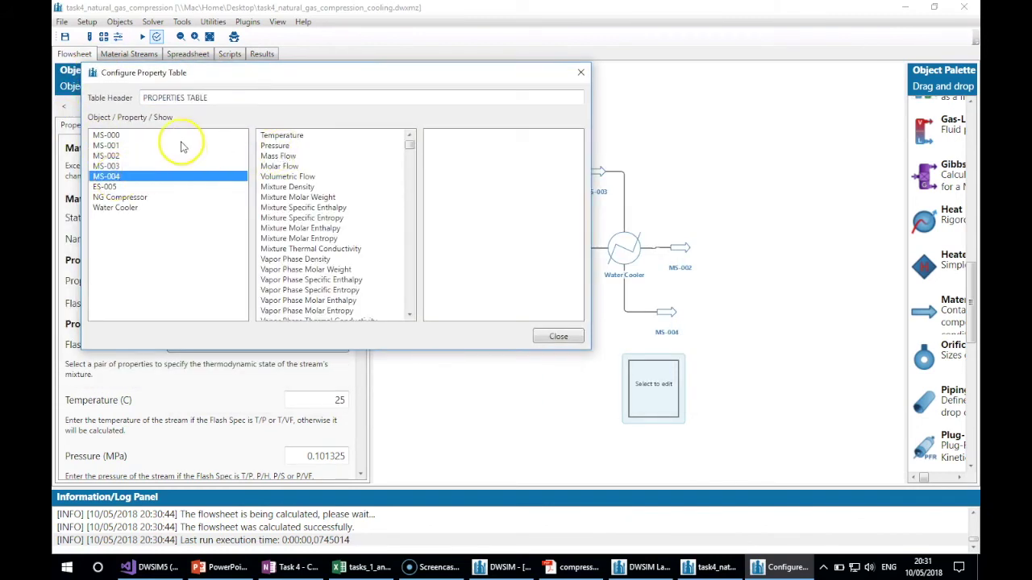
left_click(153, 166)
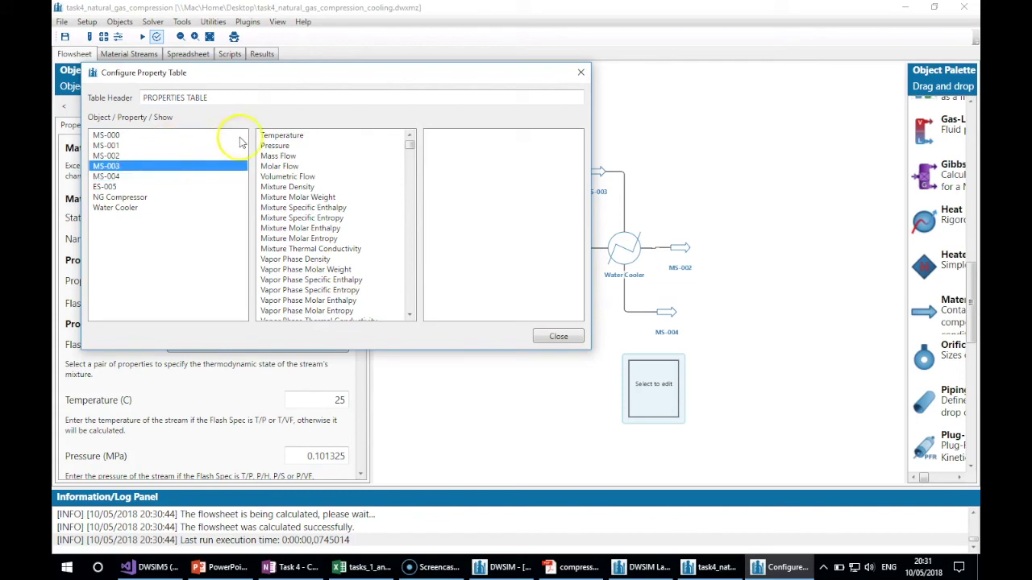
left_click(282, 156)
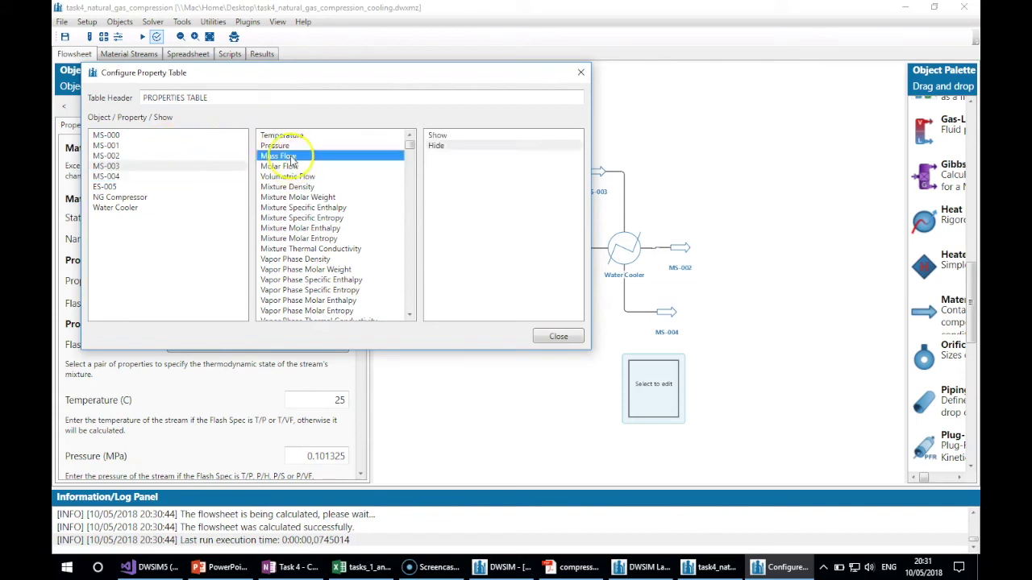
left_click(451, 137)
left_click(128, 176)
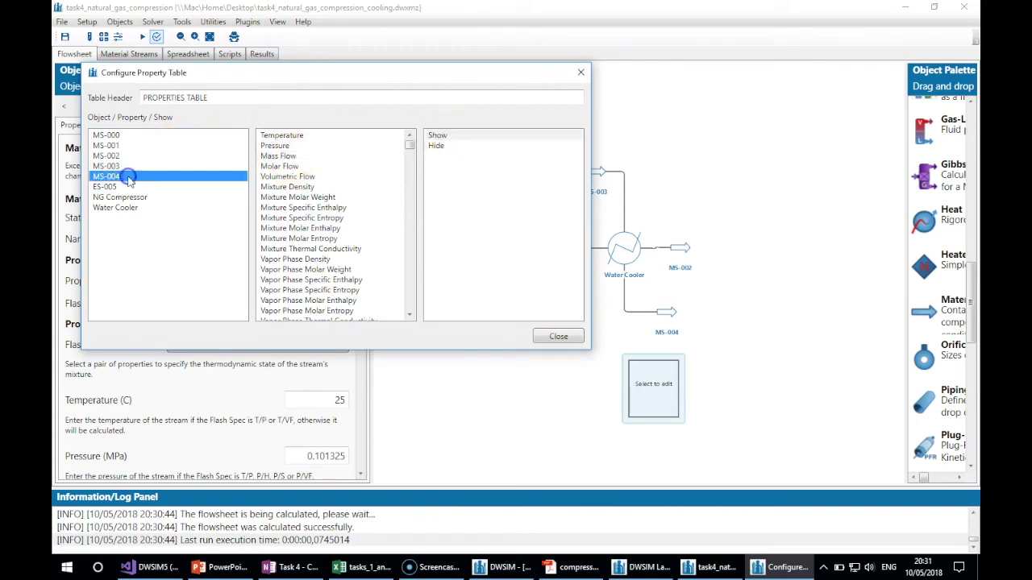
left_click(370, 137)
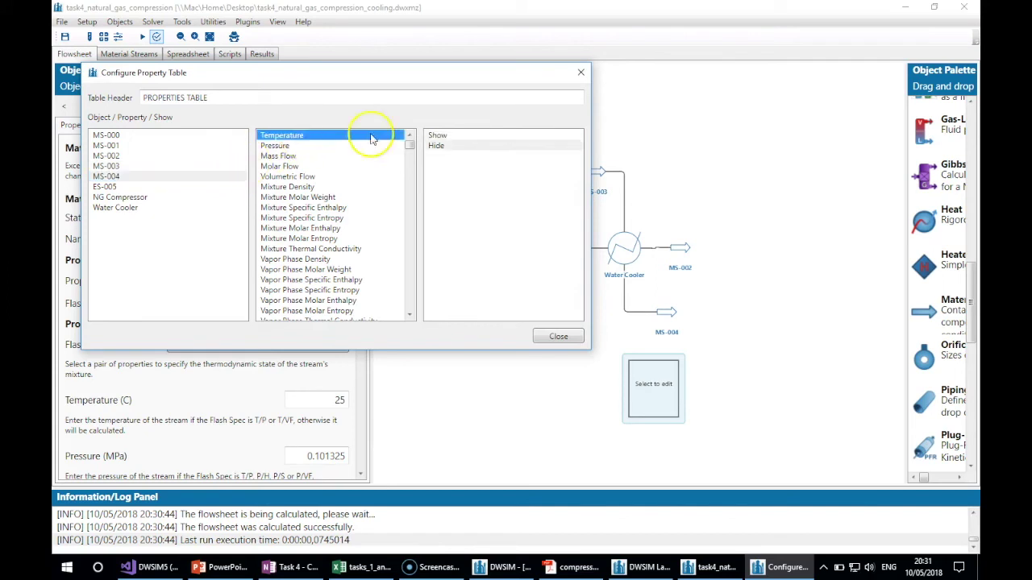
left_click(433, 137)
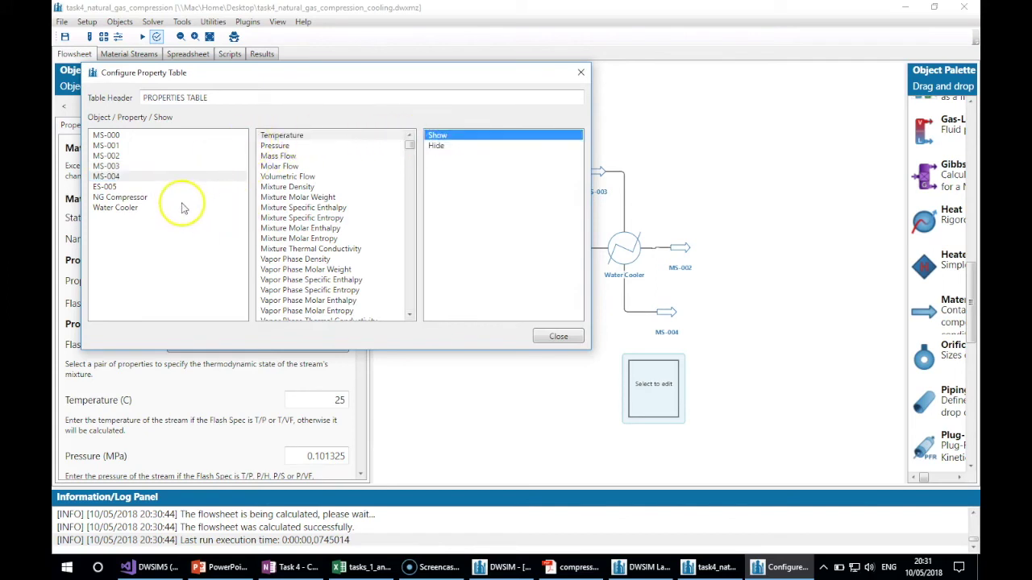
Add the NG Compressor's Efficiency and Power Required to the property table
left_click(140, 196)
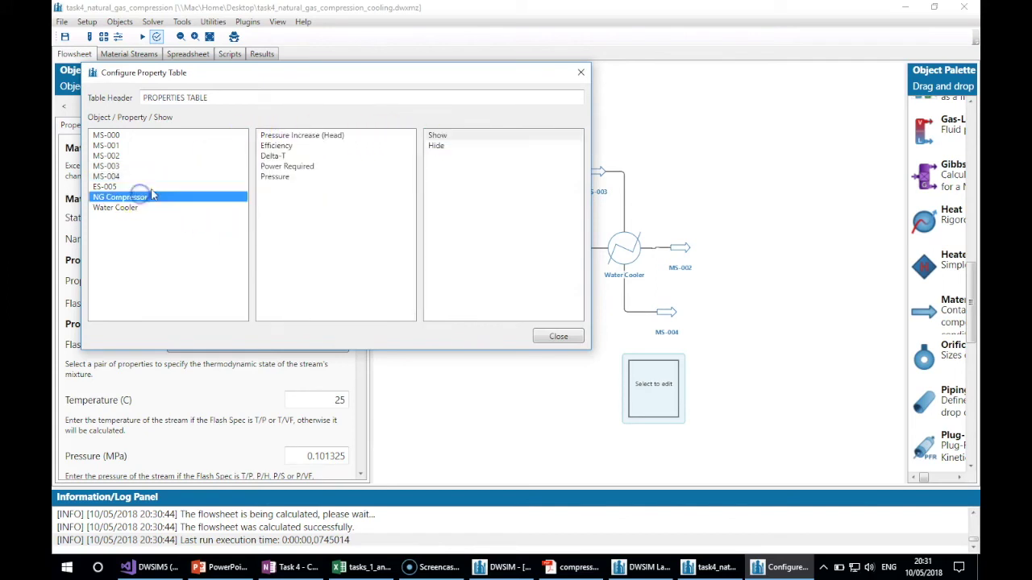
left_click(278, 145)
left_click(439, 135)
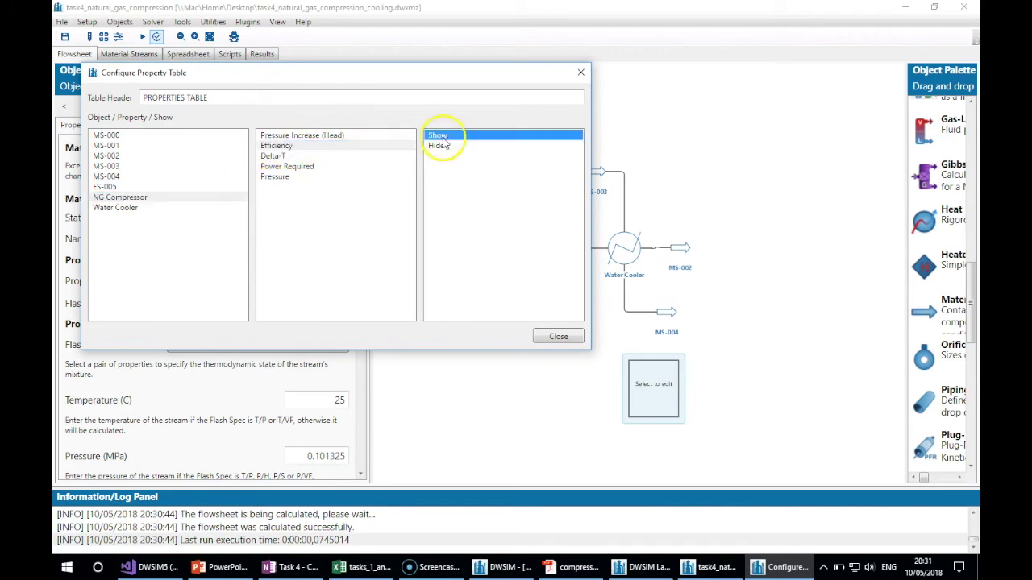
left_click(300, 165)
left_click(440, 135)
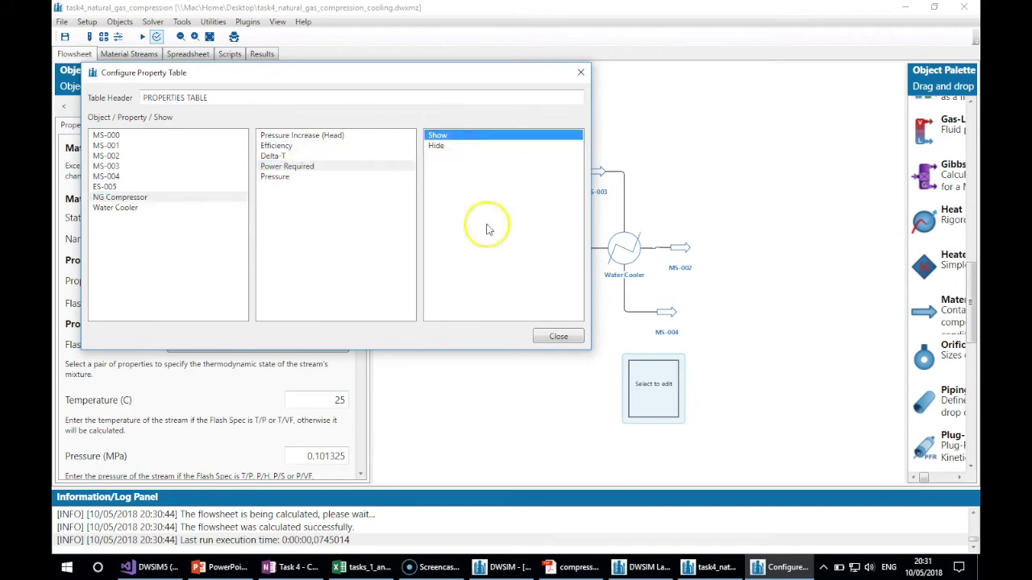
left_click(558, 336)
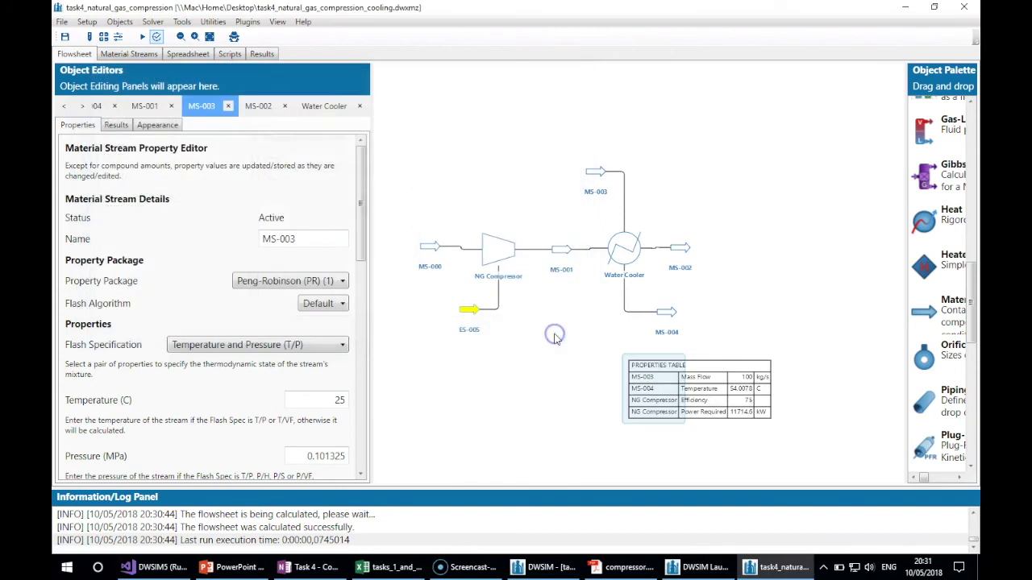
Check MS-003's 100 kg/s mass flow in its editor, then bring up Setup > Global Settings
left_click(748, 316)
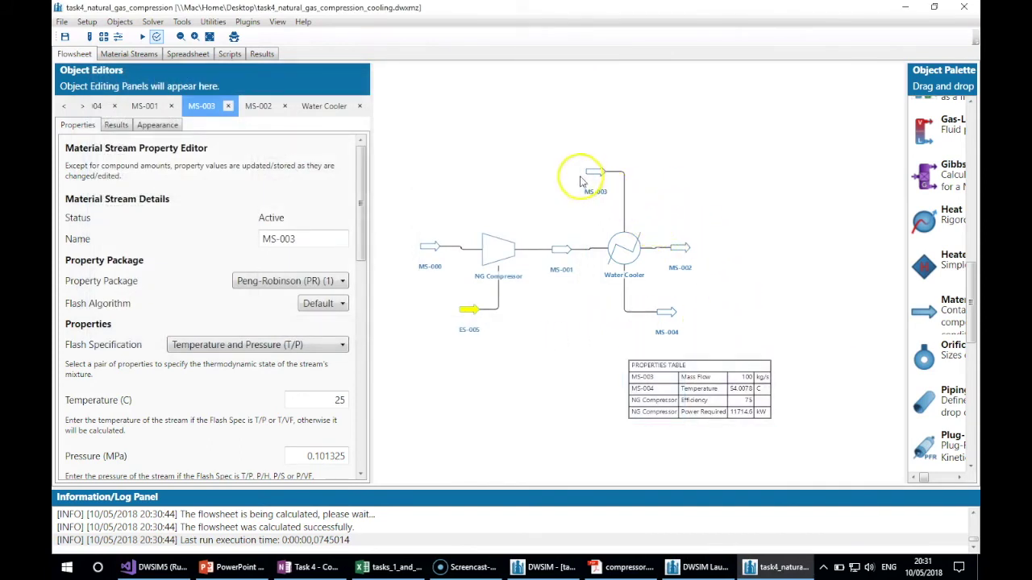
mouse_move(666, 316)
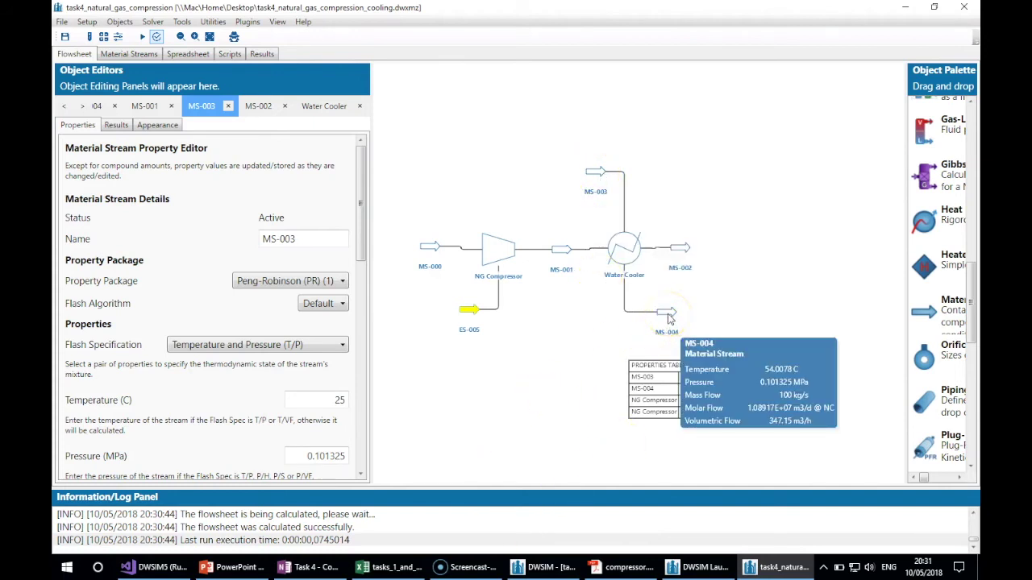
left_click(594, 171)
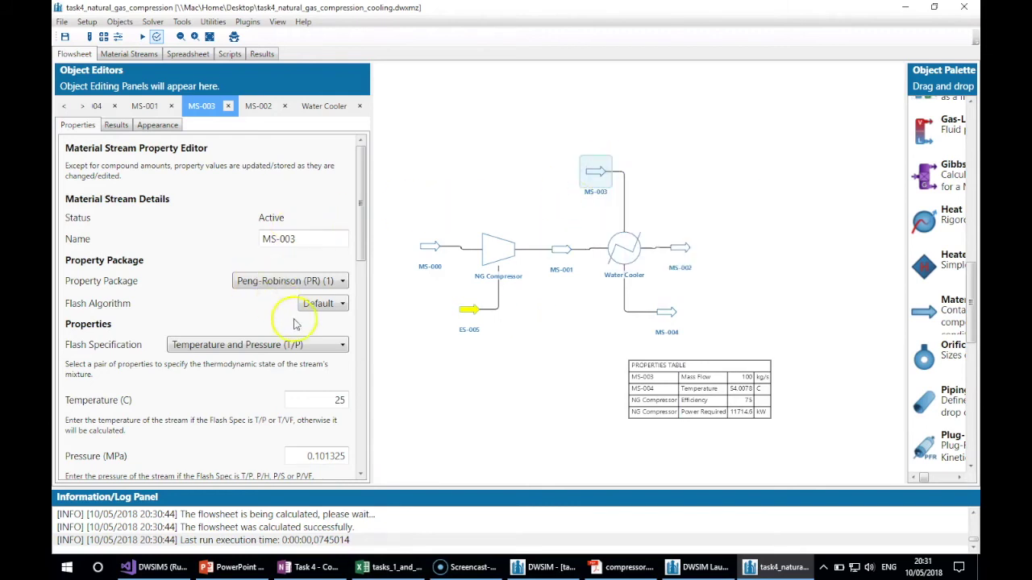
left_click_drag(359, 237, 359, 321)
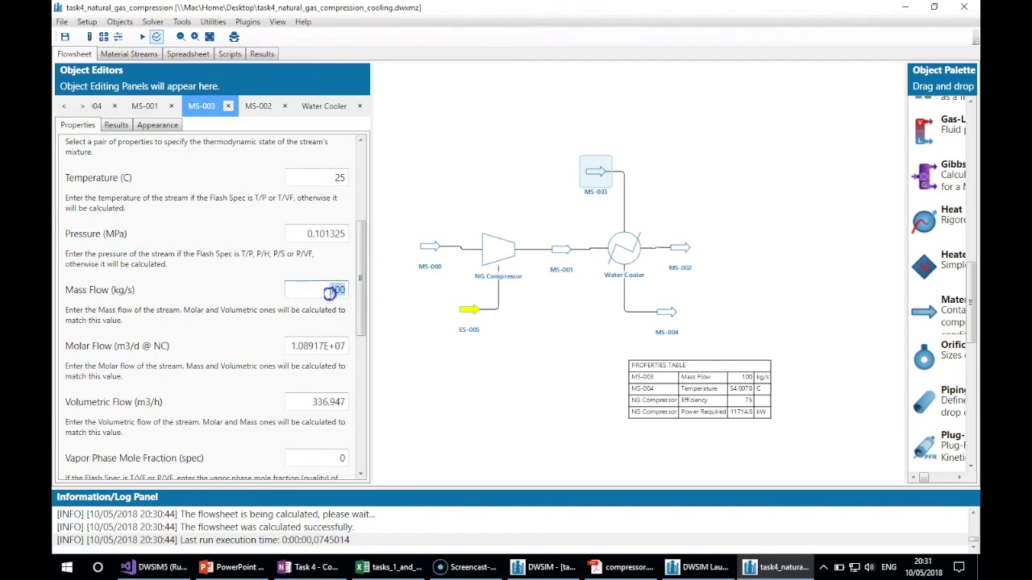
left_click(84, 22)
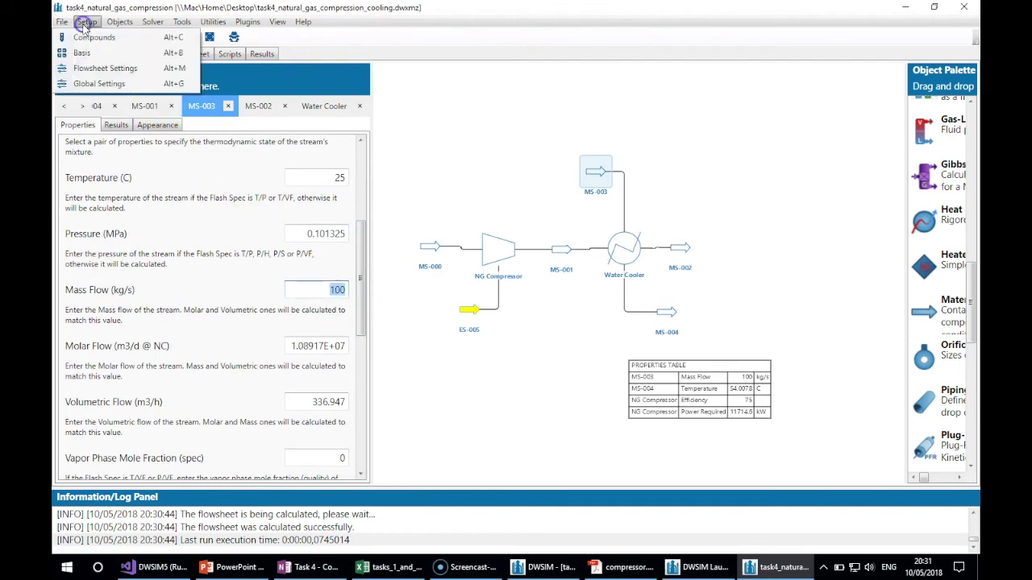
left_click(98, 84)
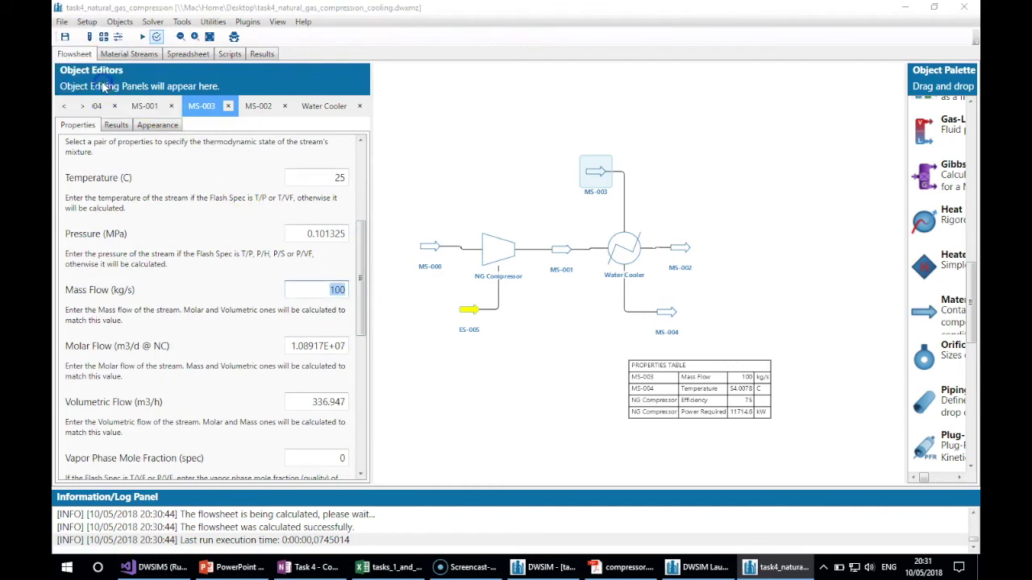
Under User Interface, set editor label font size to 10 and text report font size to 9
left_click(265, 163)
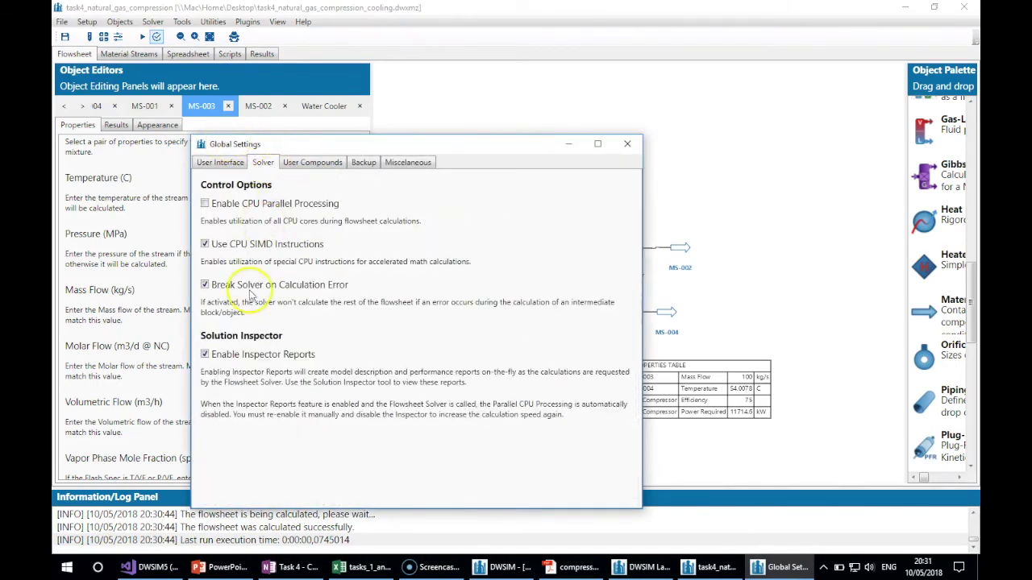
left_click(218, 163)
scroll(629, 459, "down", 3)
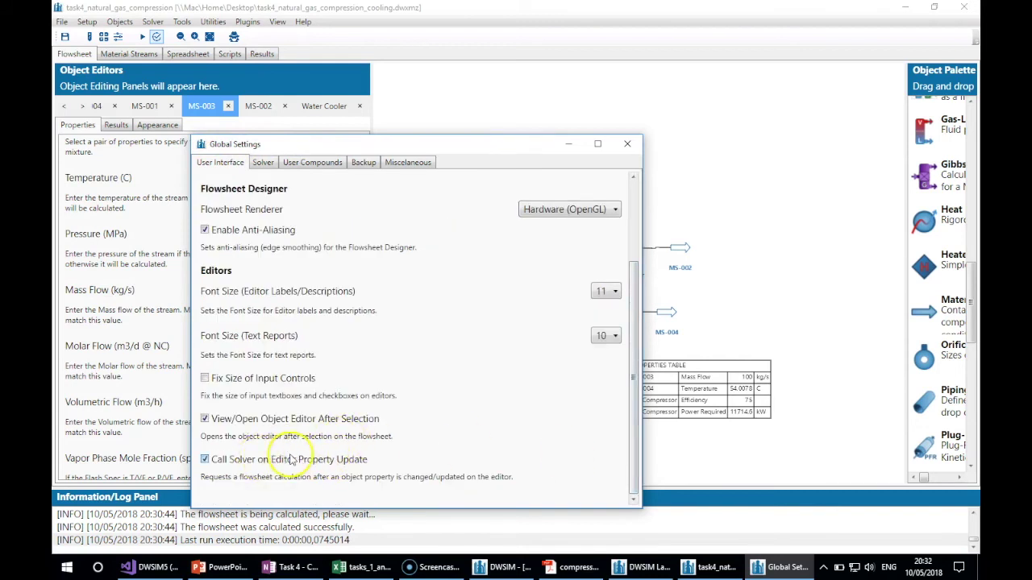
left_click(603, 292)
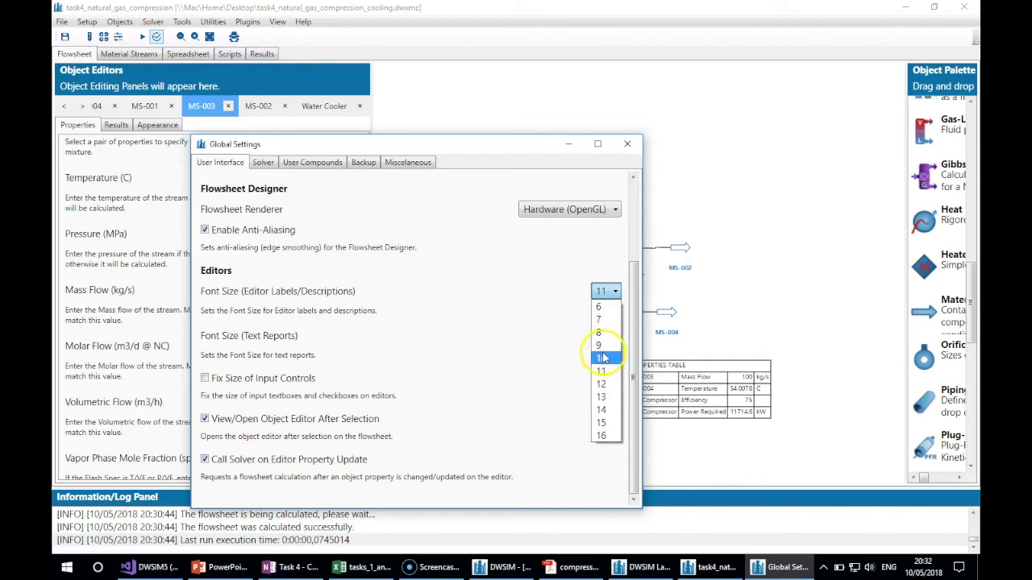
left_click(604, 291)
left_click(614, 293)
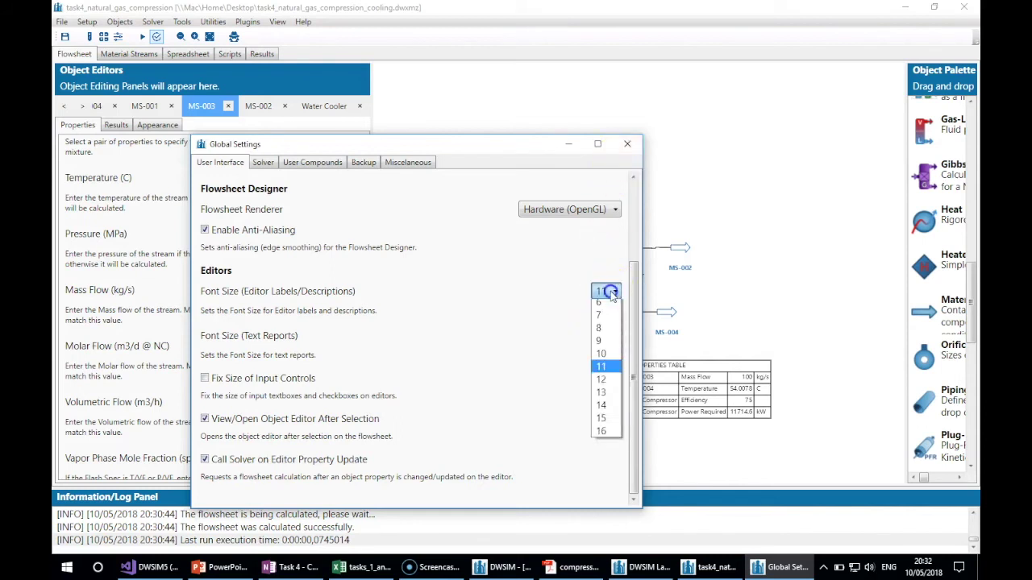
left_click(606, 348)
left_click(605, 337)
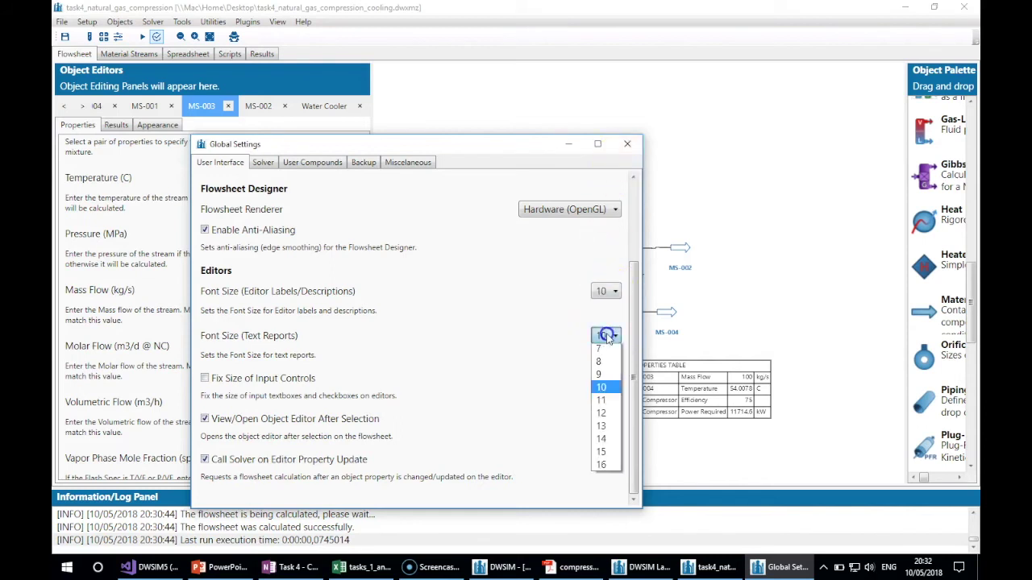
left_click(605, 400)
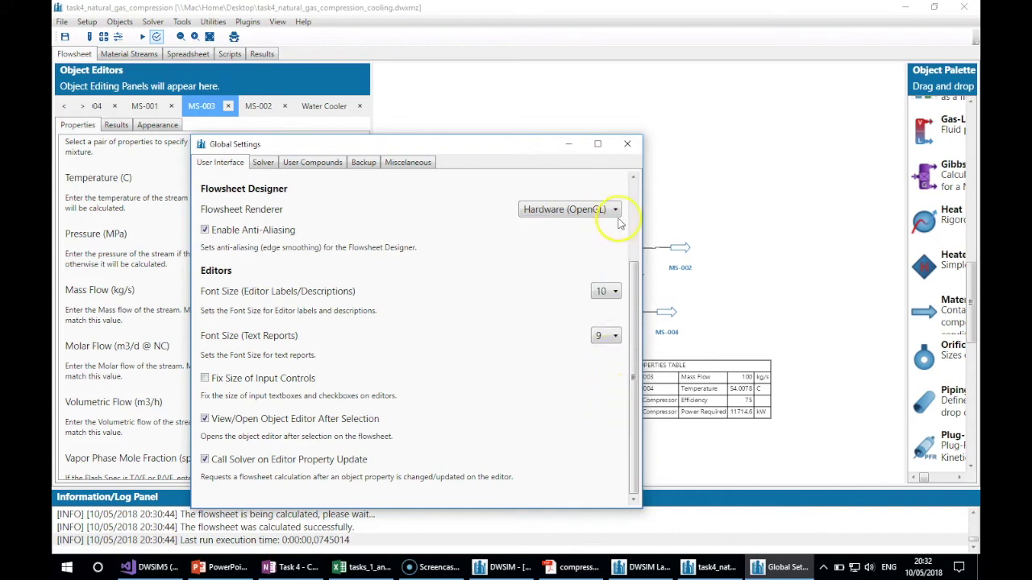
left_click(627, 143)
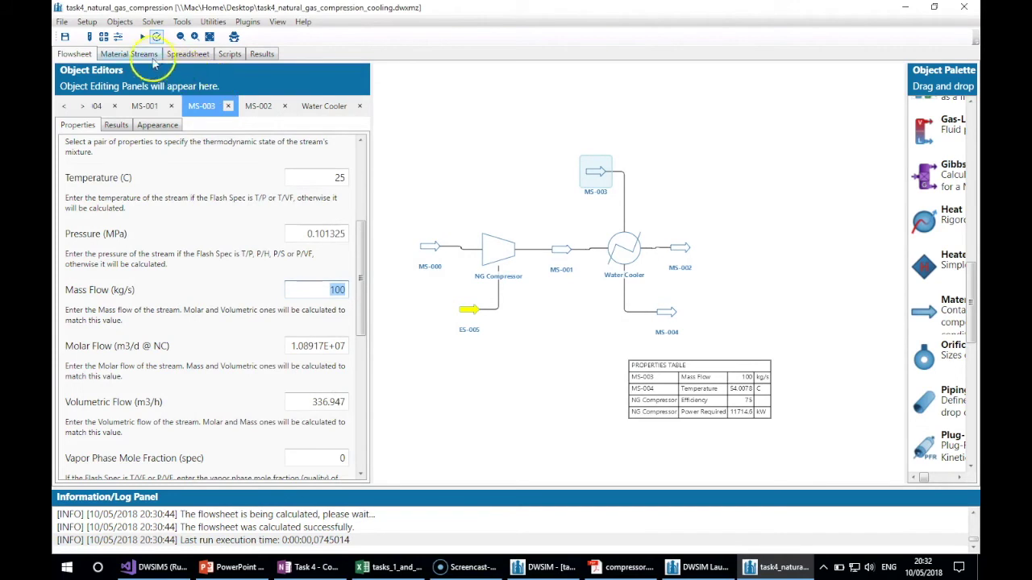
Try MS-003 mass flows of 95 and 60 kg/s, dismissing the resulting error
left_click(319, 290)
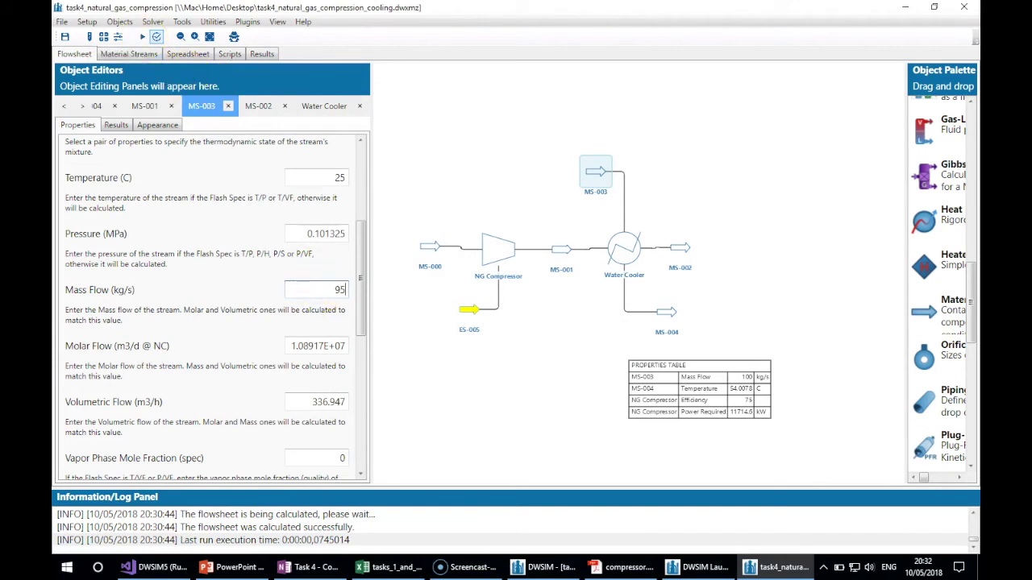
key("Return")
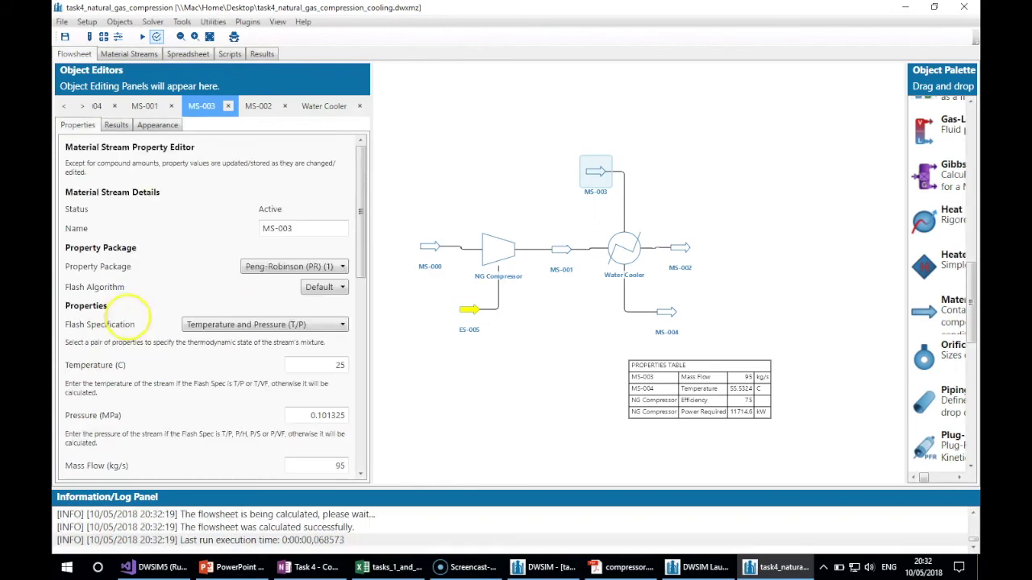
left_click(362, 440)
left_click(319, 217)
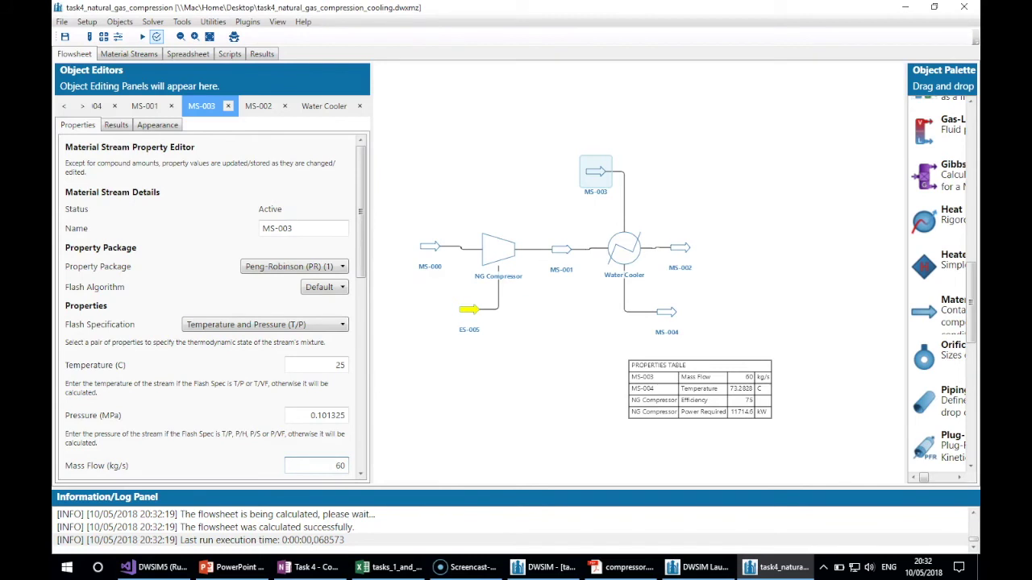
key("Return")
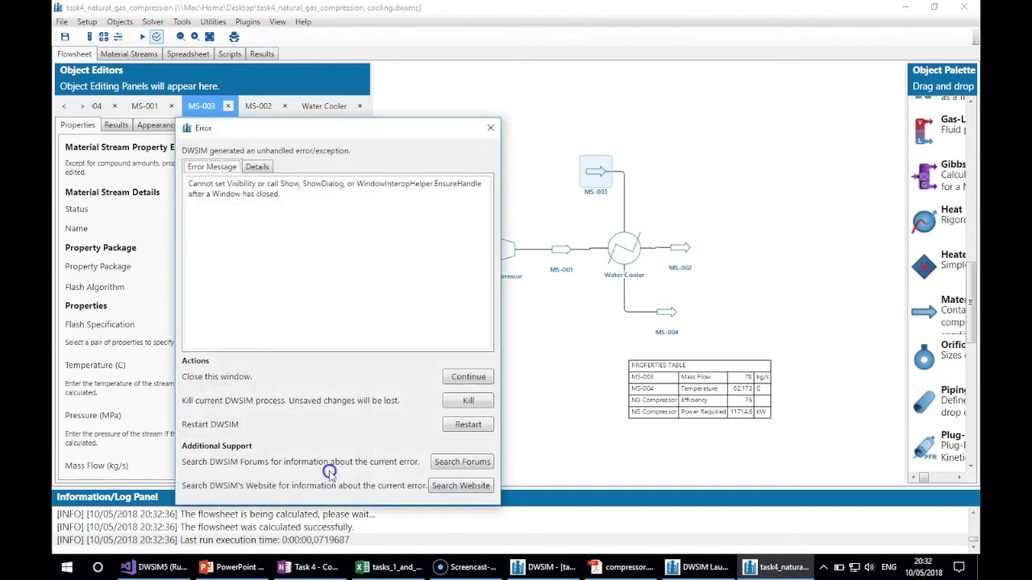
left_click(453, 376)
Set MS-003's mass flow to 80, then 82 kg/s, bringing MS-004 to 60.36 °C
left_click_drag(339, 466, 283, 461)
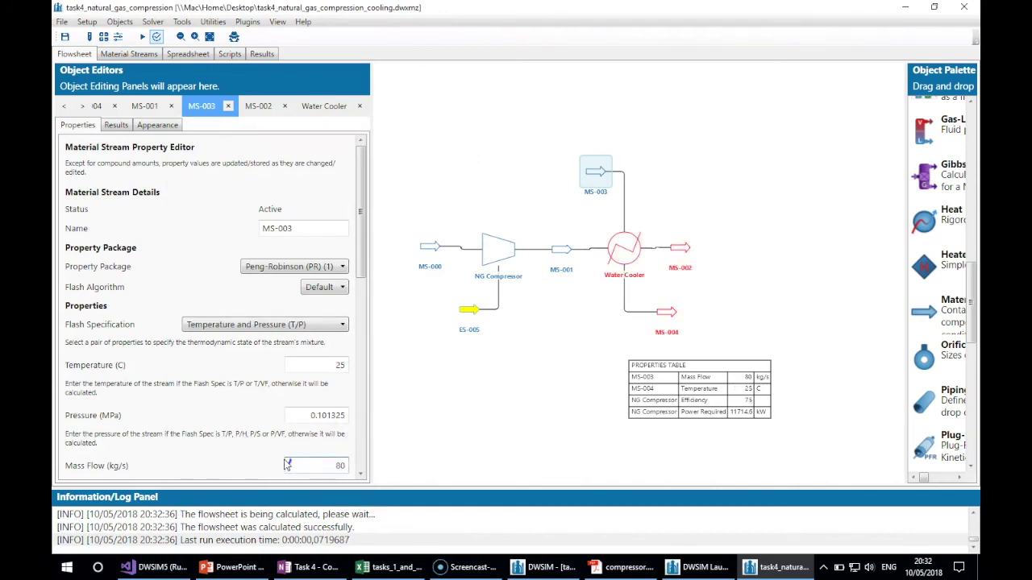
key("Return")
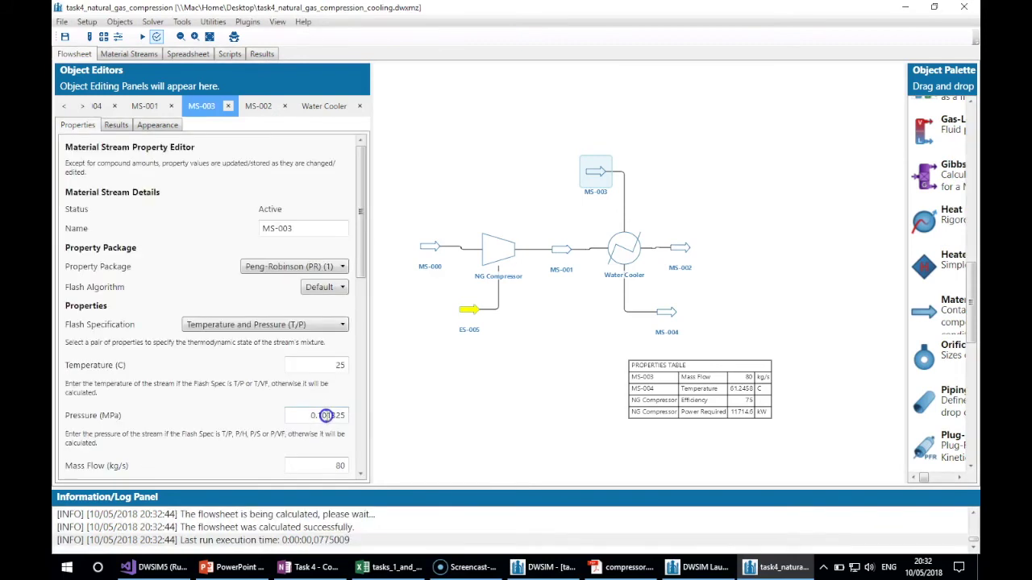
left_click(328, 466)
type("2")
key("Return")
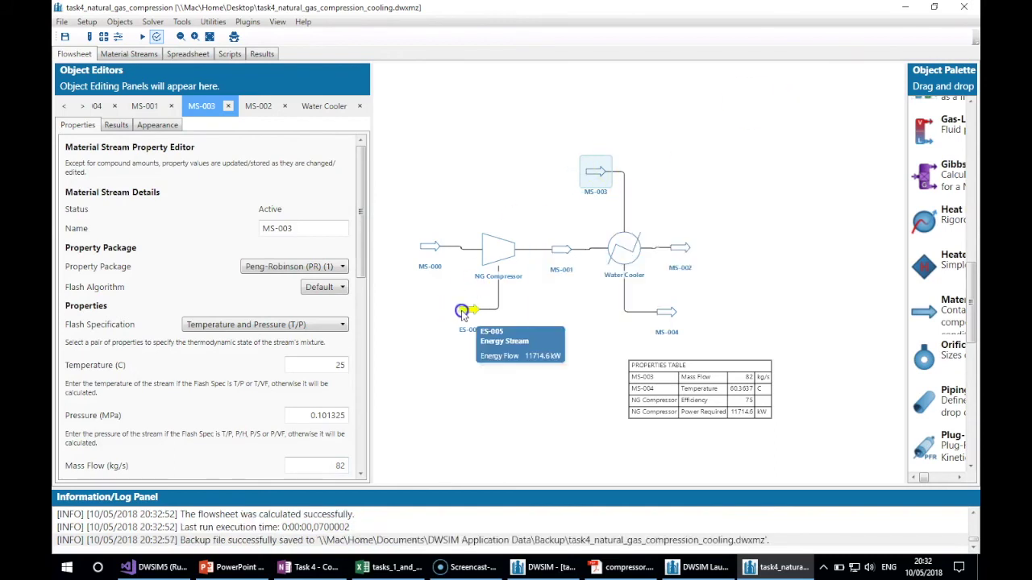
Enter 12240 m3/d as MS-000's molar flow, cutting compressor power to 131.775 kW
left_click(499, 258)
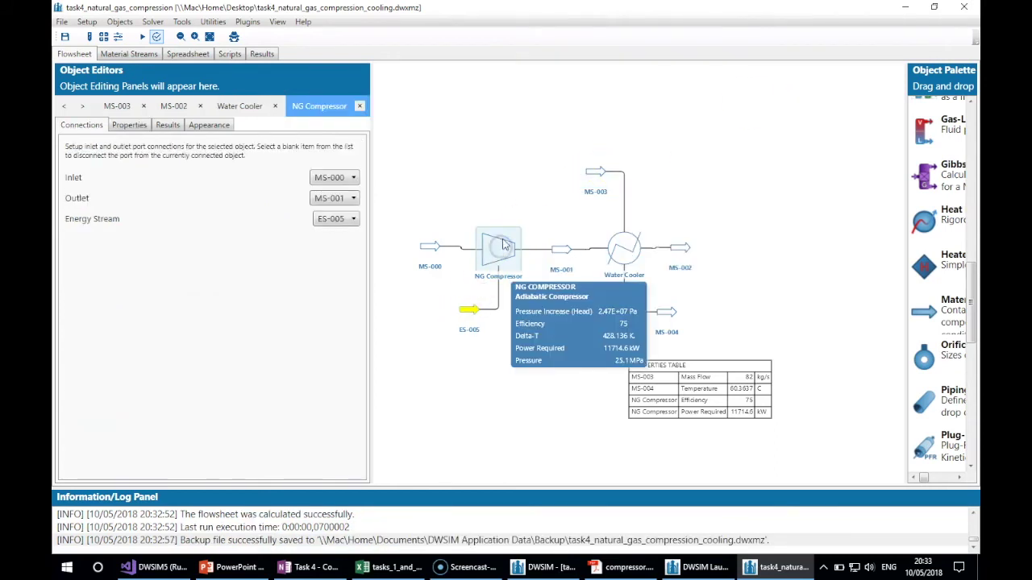
left_click(429, 247)
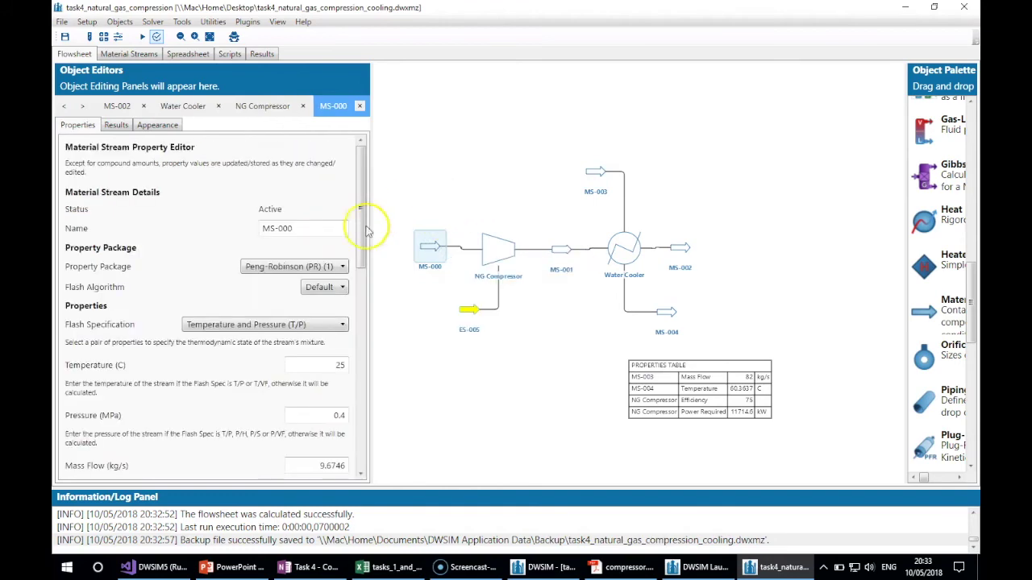
left_click_drag(362, 232, 362, 321)
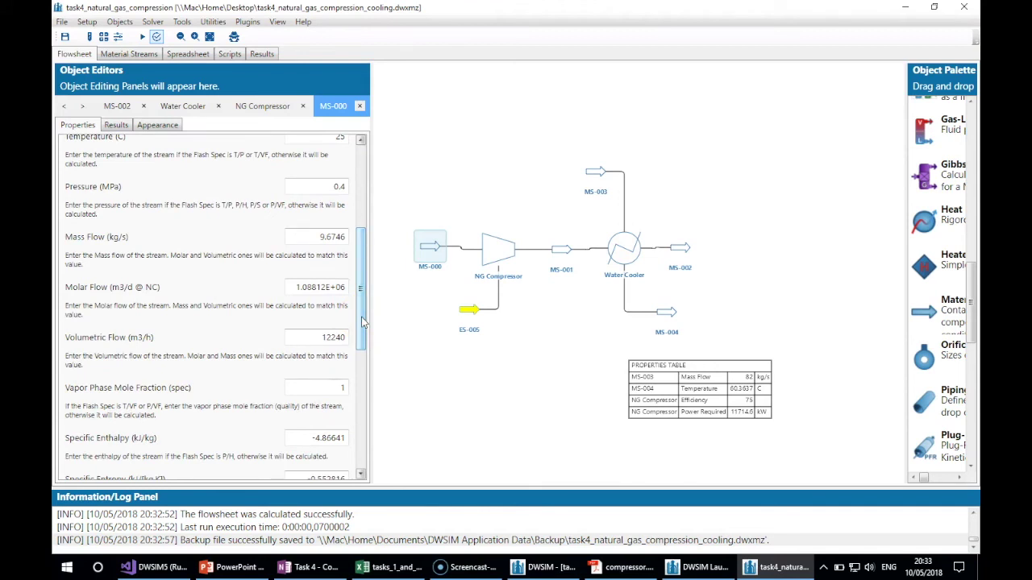
double_click(313, 337)
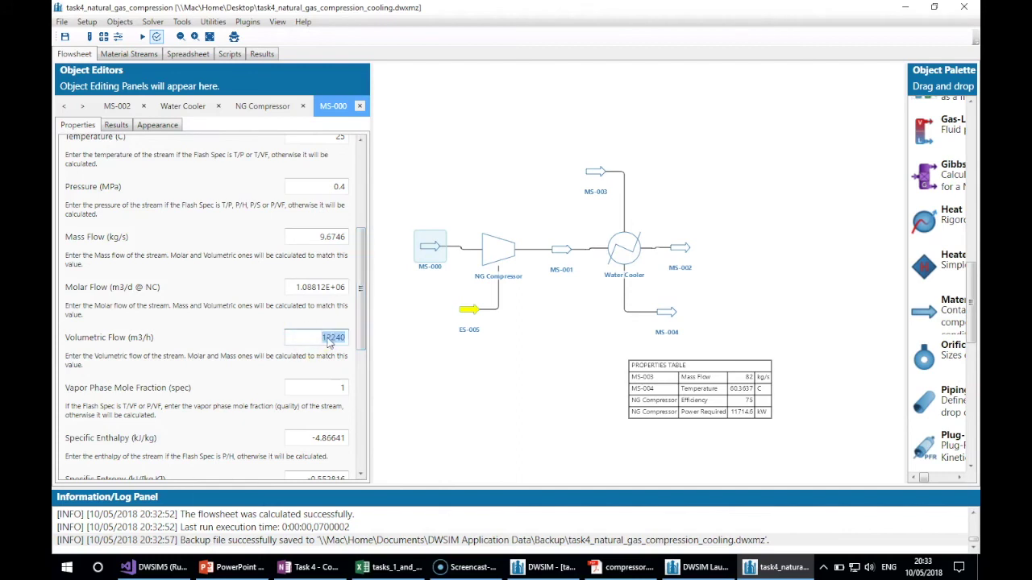
left_click(293, 286)
double_click(307, 287)
left_click_drag(295, 287, 355, 290)
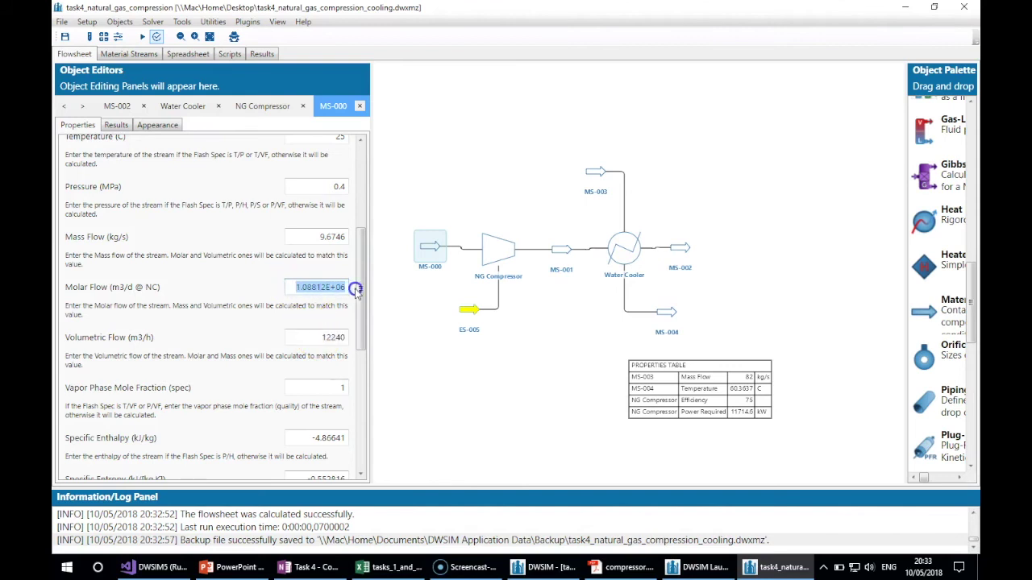
type("12240")
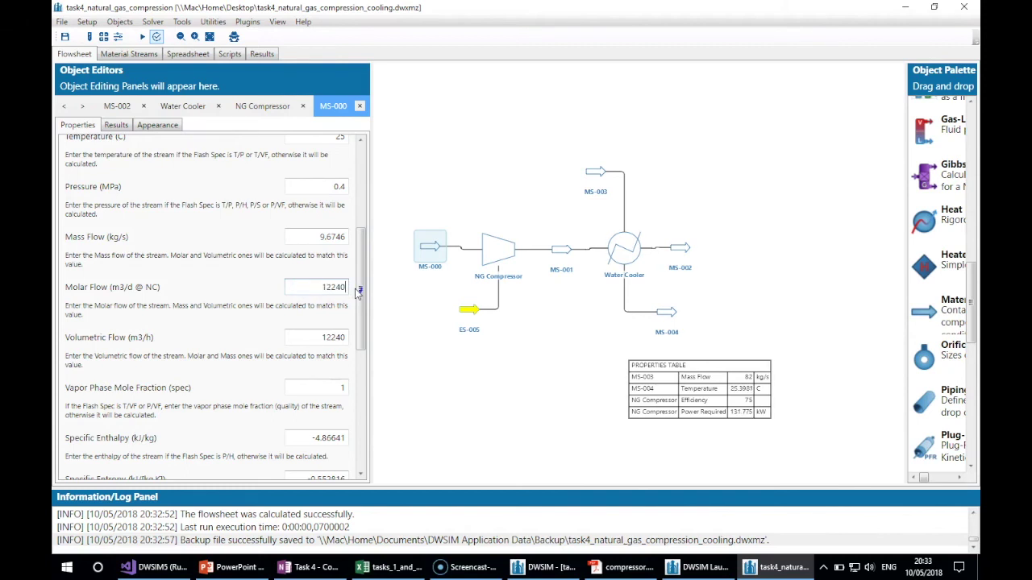
key("Return")
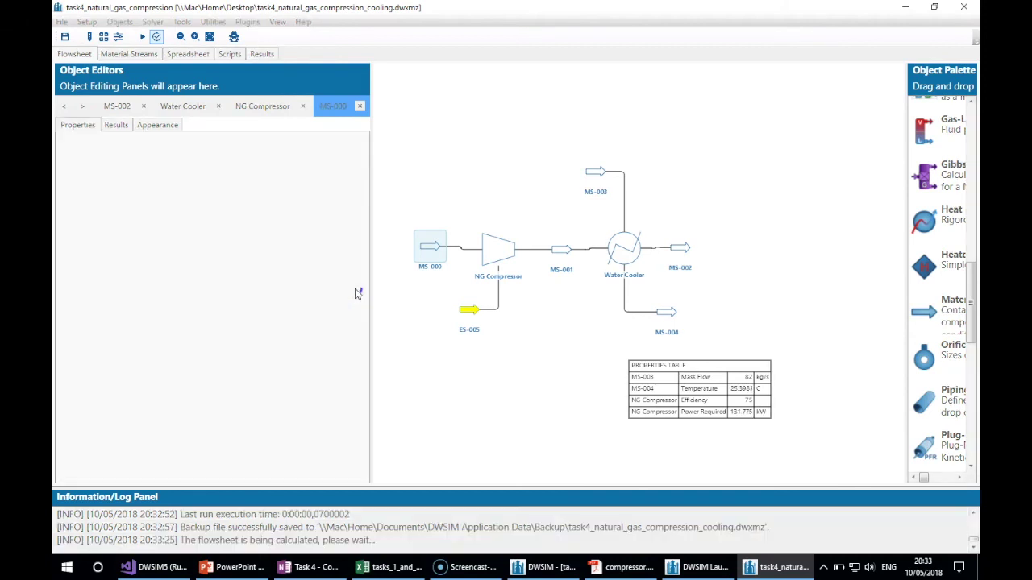
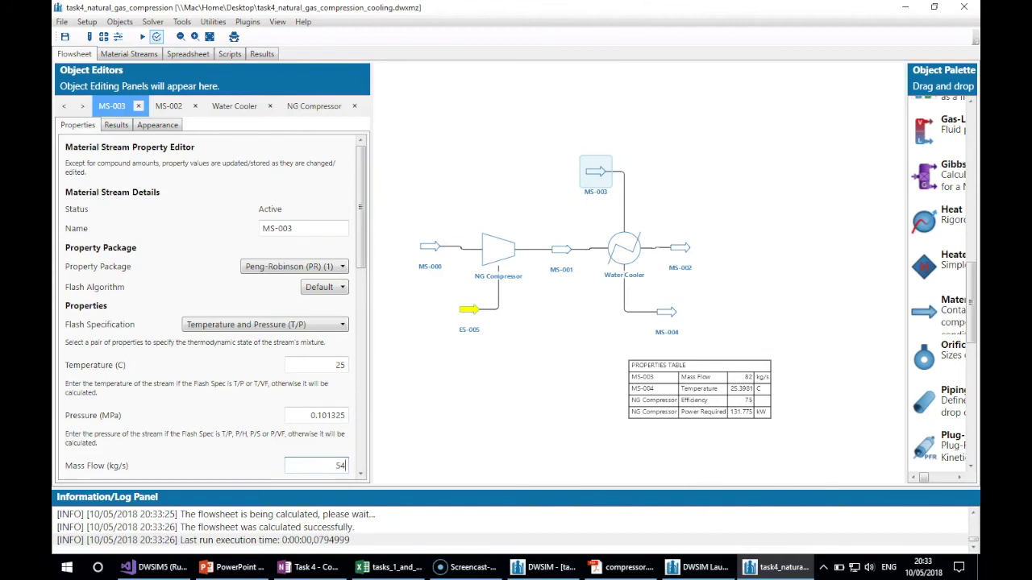
Try MS-003 cooling water mass flows of 5, 2 and 1 kg/s
key("Return")
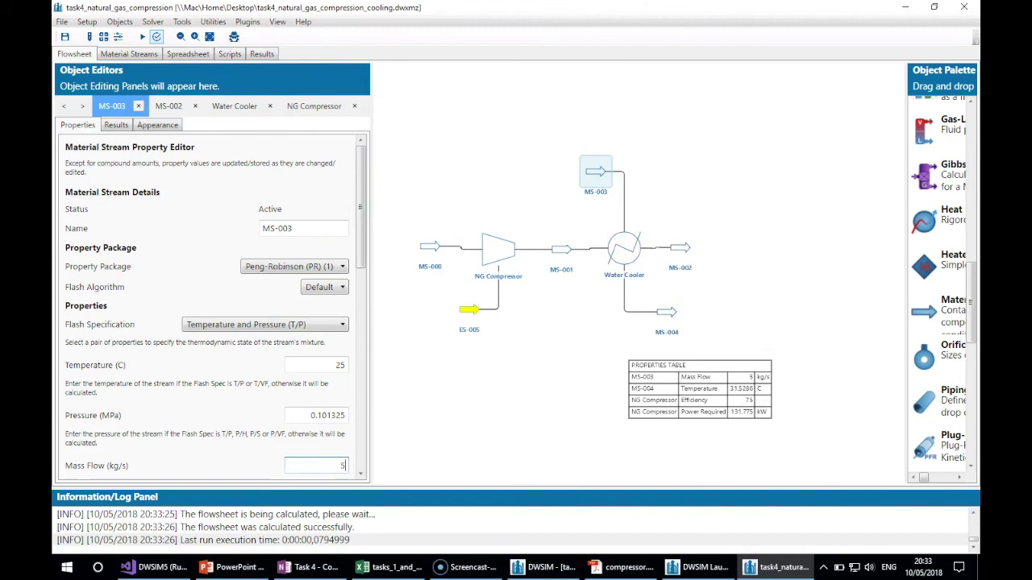
left_click(234, 567)
left_click(322, 466)
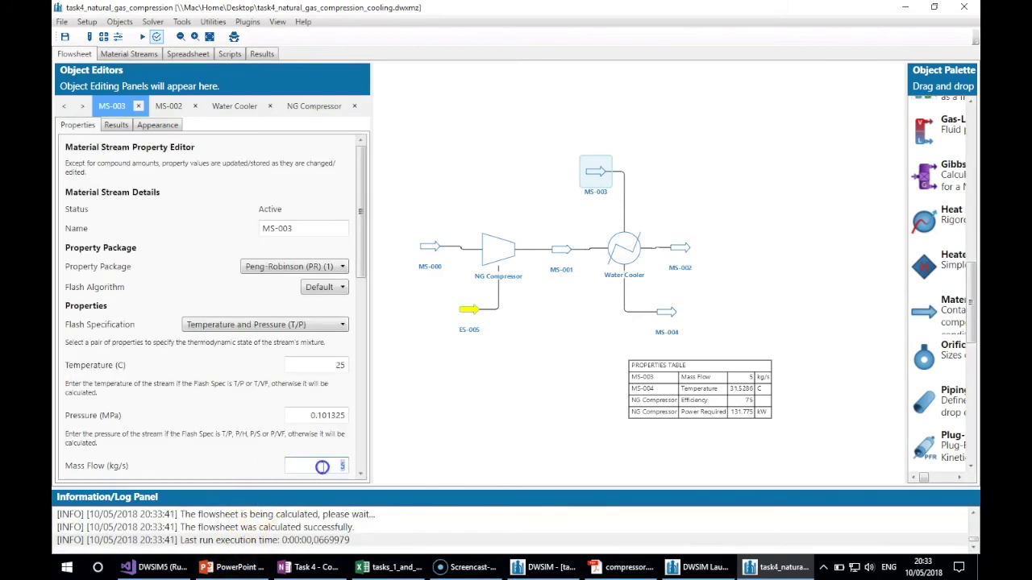
type("2")
key("Return")
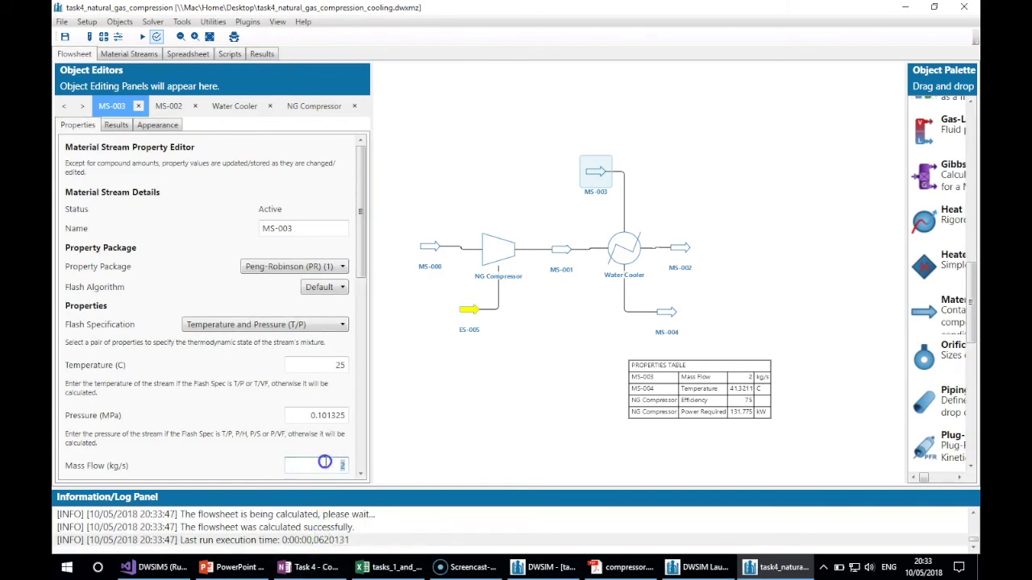
type("1")
key("Return")
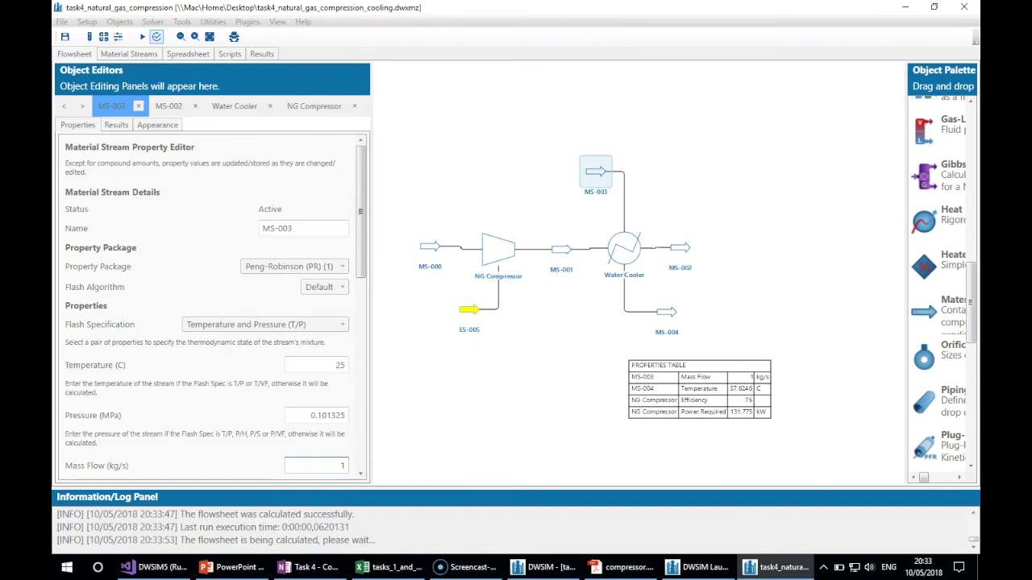
Refine MS-003's mass flow through 0.8, 0.9, 0.87 and 0.89 to 0.91 kg/s, giving MS-004 60.84 °C
type("0.8")
key("Return")
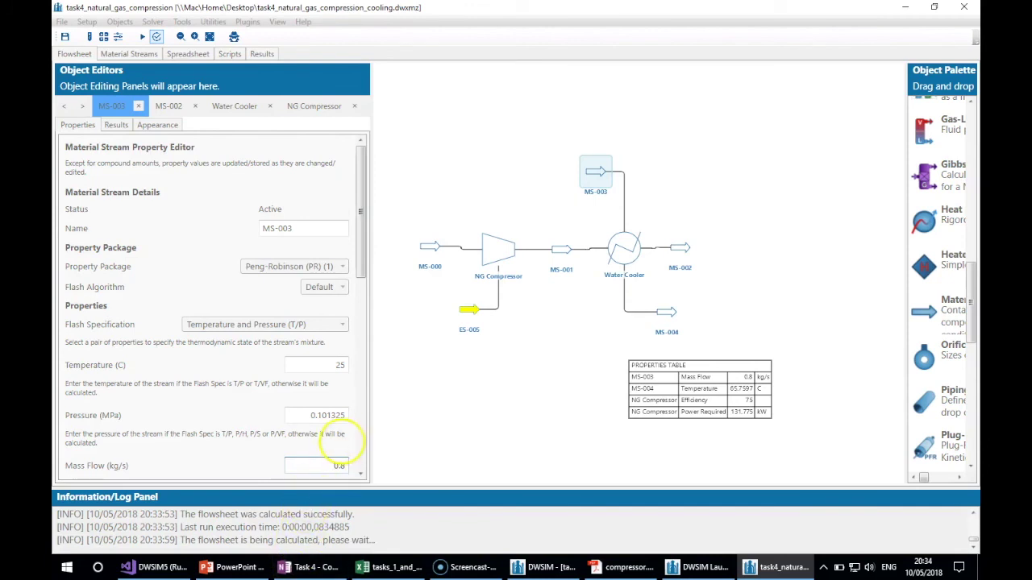
left_click(328, 471)
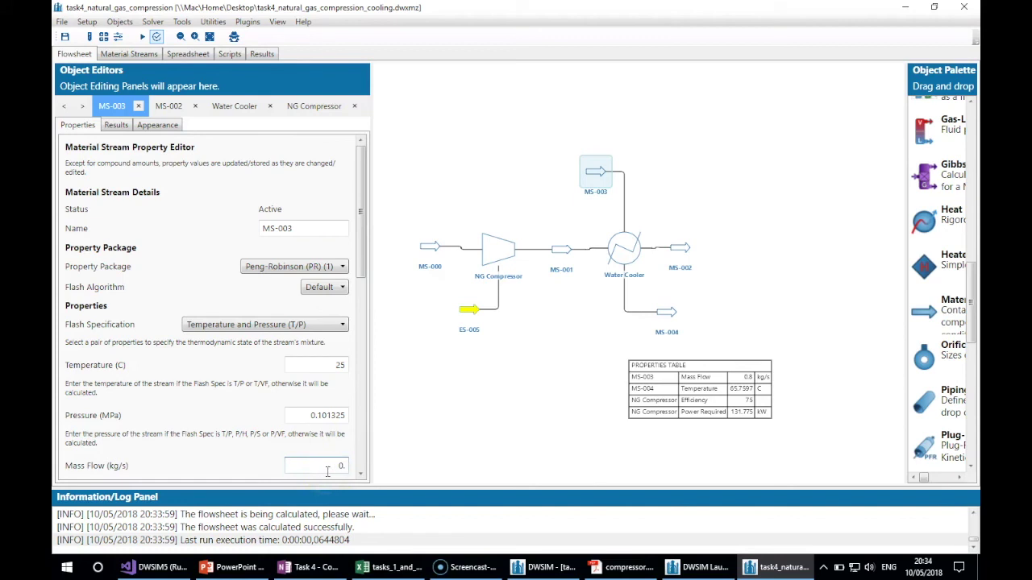
key("Return")
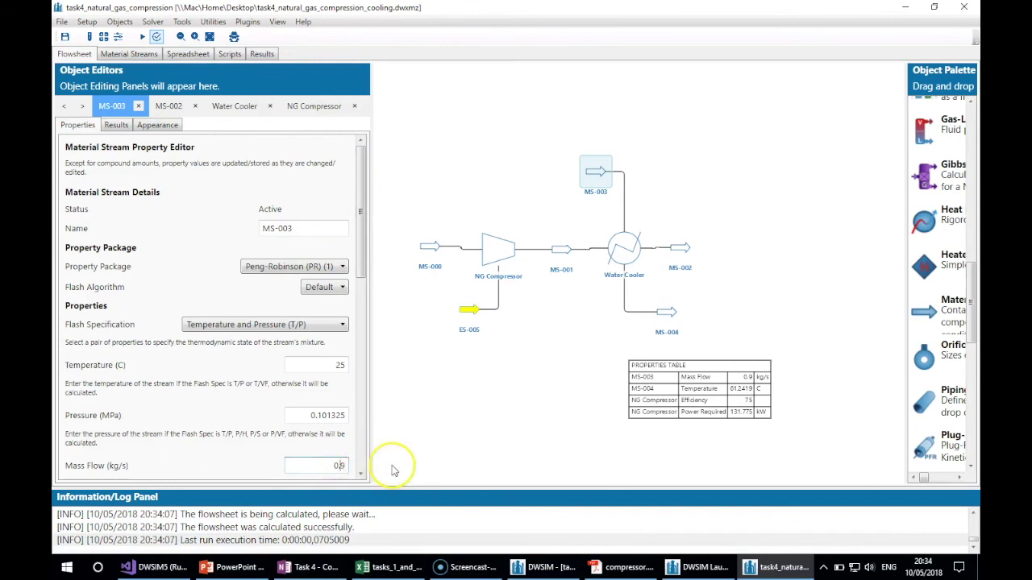
key("Return")
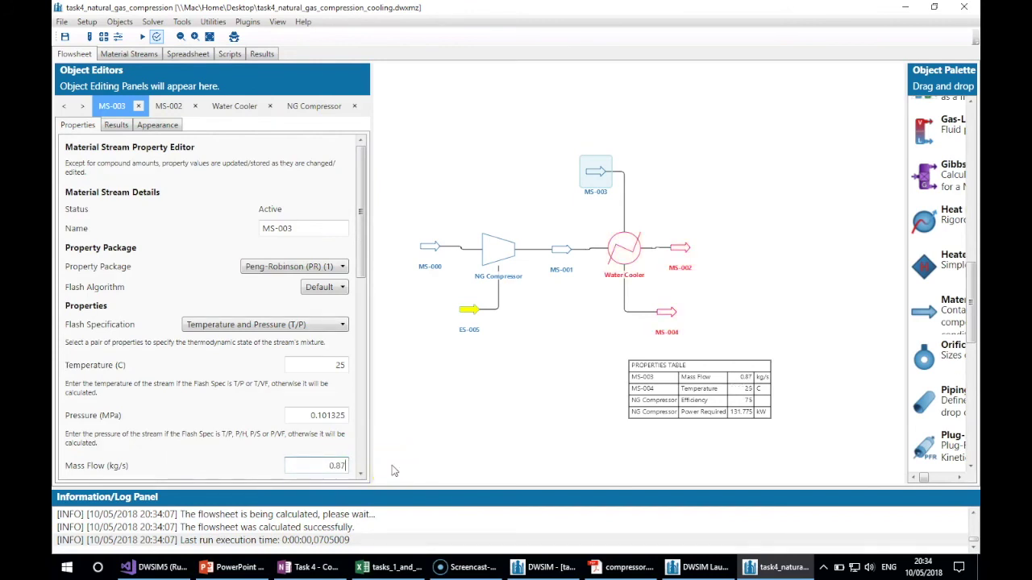
left_click(338, 466)
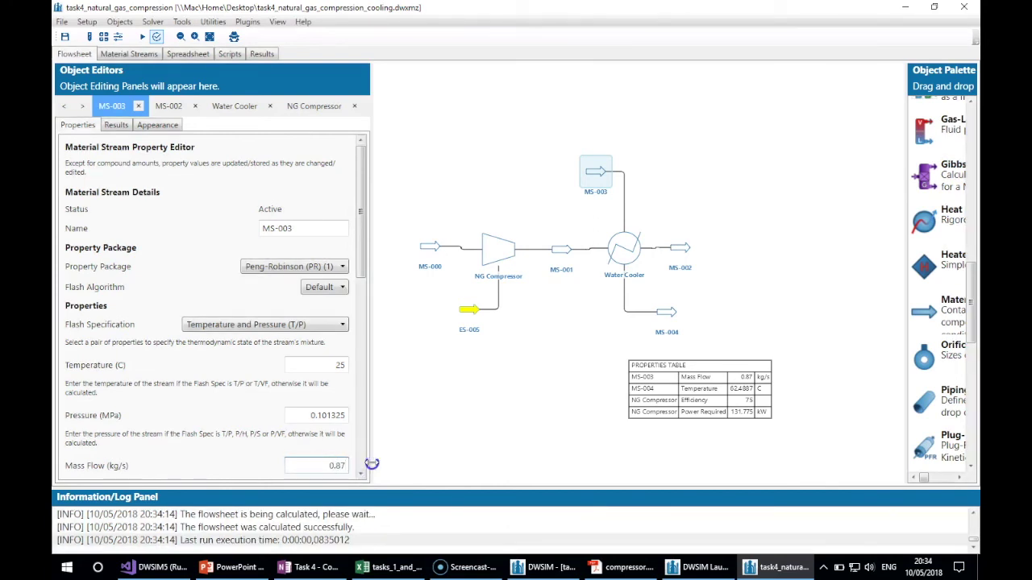
key("Return")
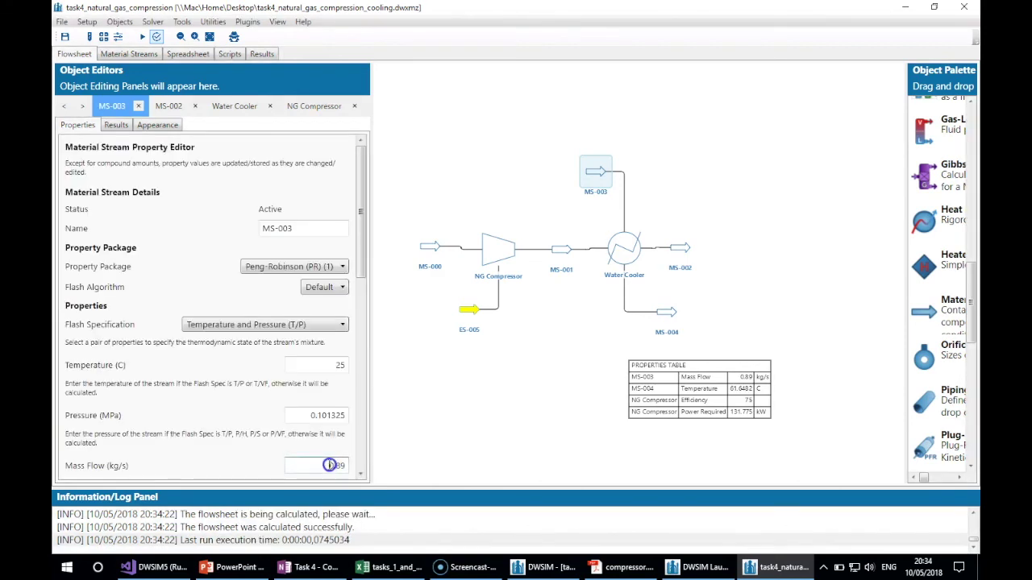
left_click_drag(336, 465, 357, 467)
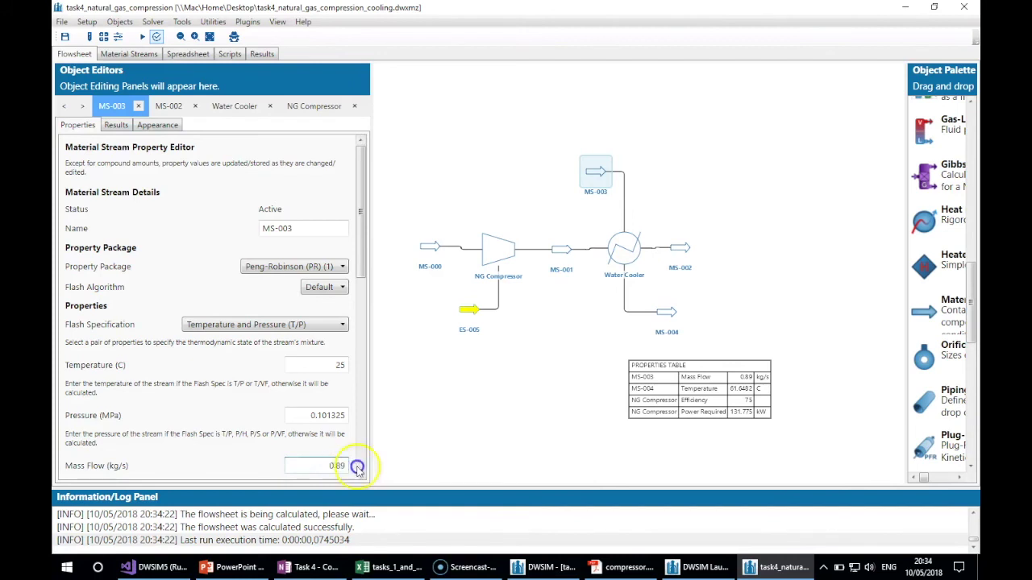
type("9")
key("Return")
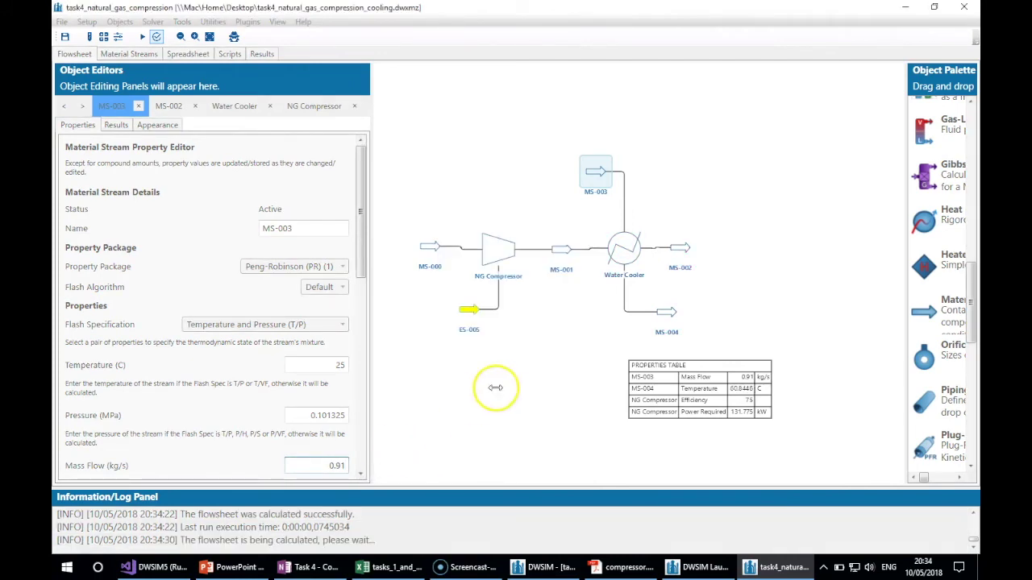
Show the NG Compressor's properties down to its 75% efficiency and 131.775 kW power
left_click(493, 246)
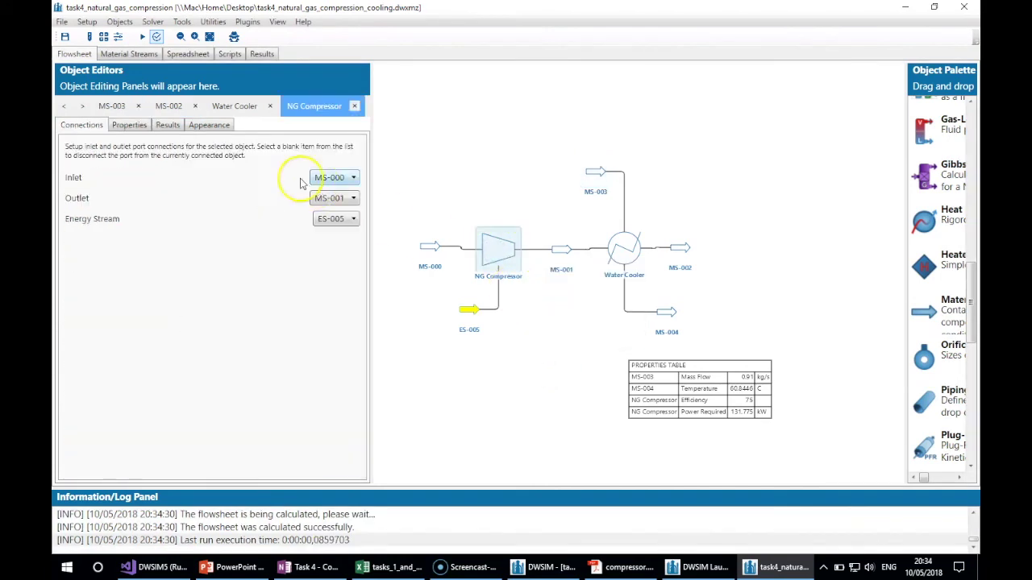
left_click(135, 125)
left_click_drag(362, 336, 361, 421)
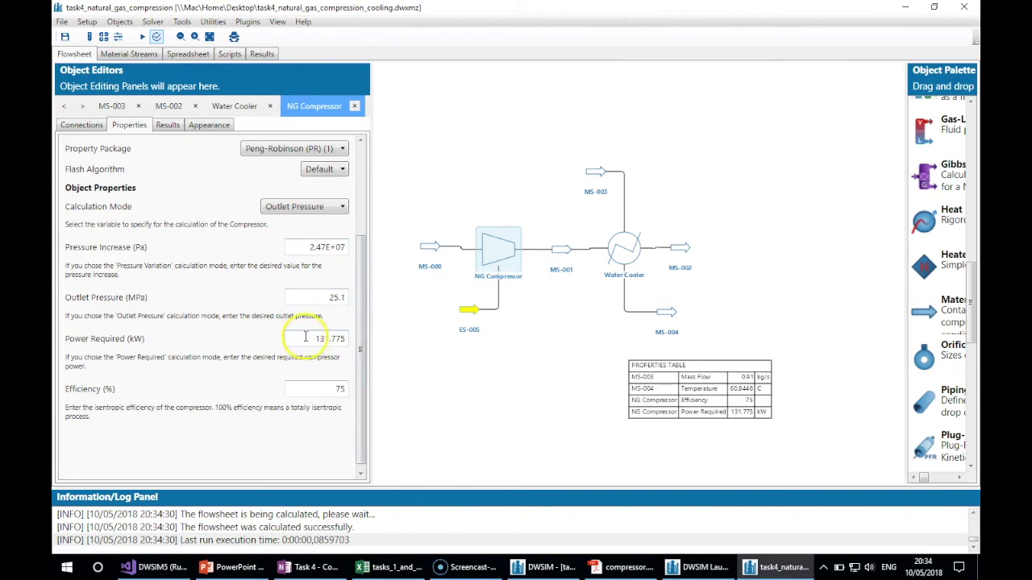
Check the Task 4 OneNote notes and compressor.pdf datasheet, then return to the compression flowsheet
left_click(310, 568)
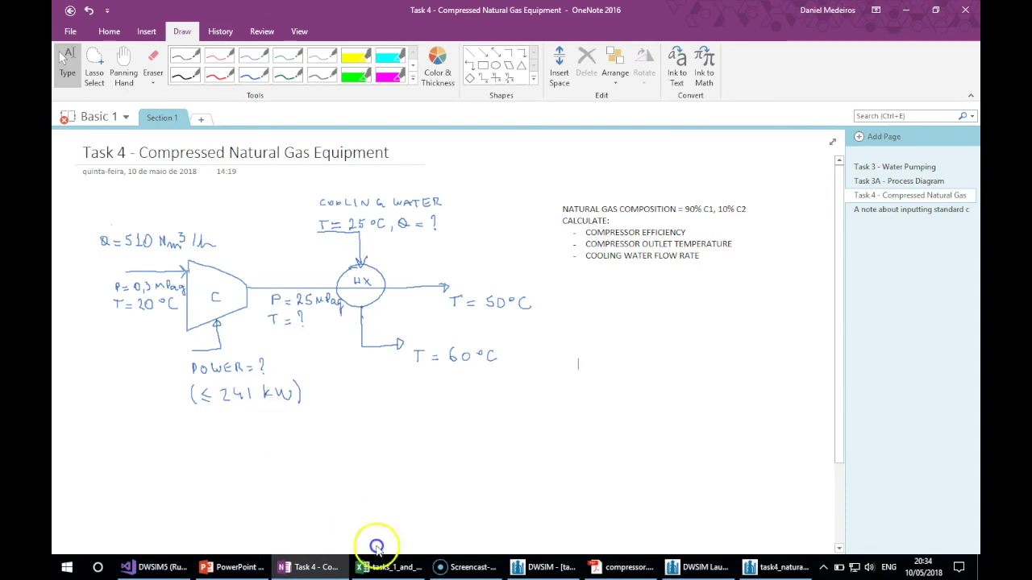
left_click(536, 564)
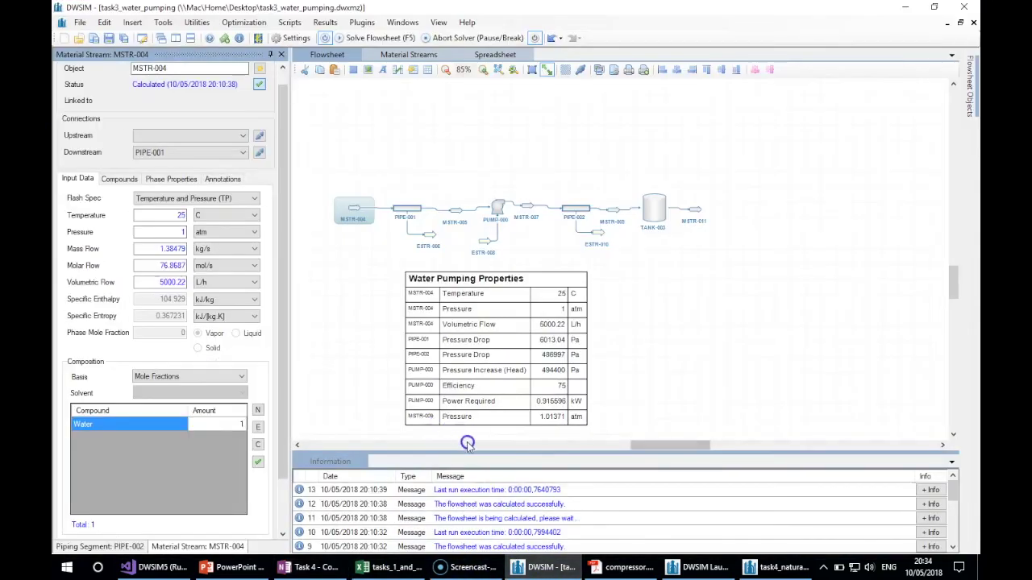
left_click(635, 567)
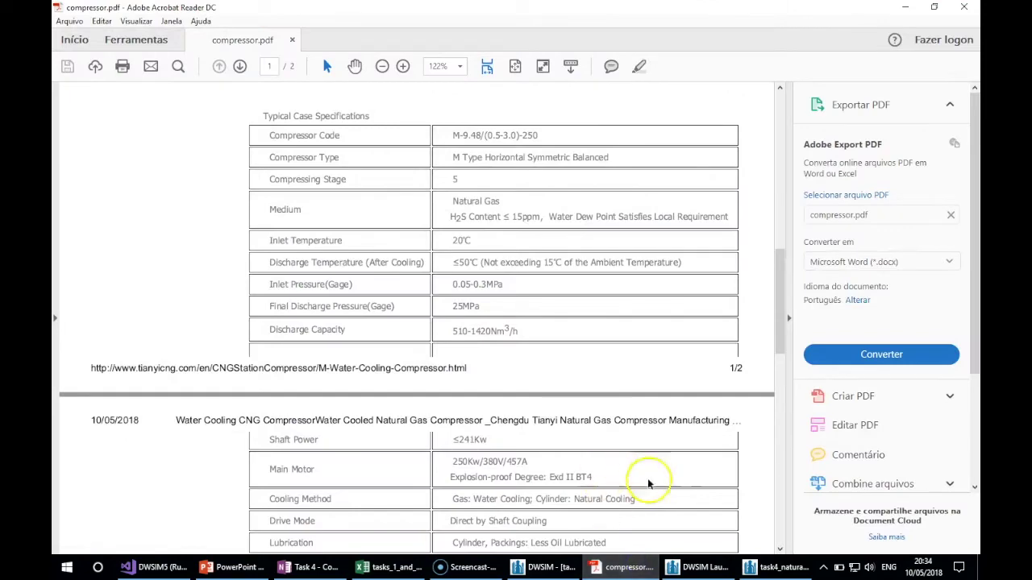
left_click(699, 568)
left_click(770, 567)
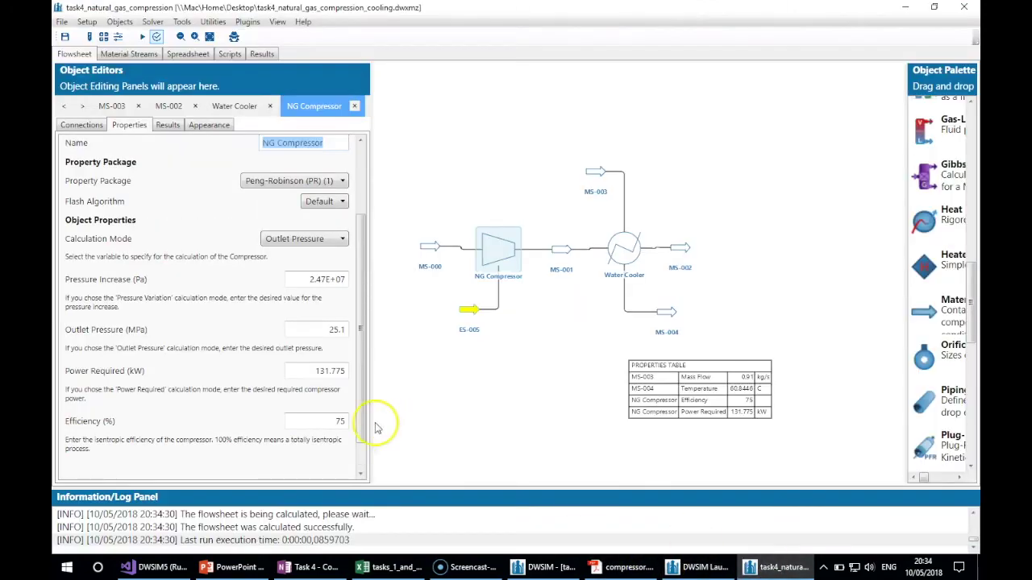
Try NG Compressor efficiencies of 50, 45 and 35%
left_click(318, 419)
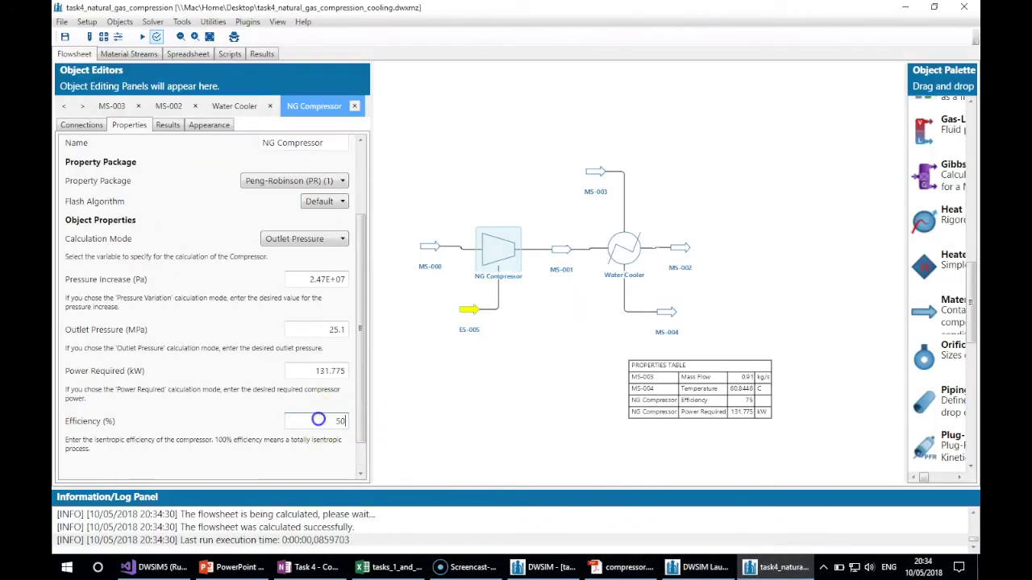
key("Return")
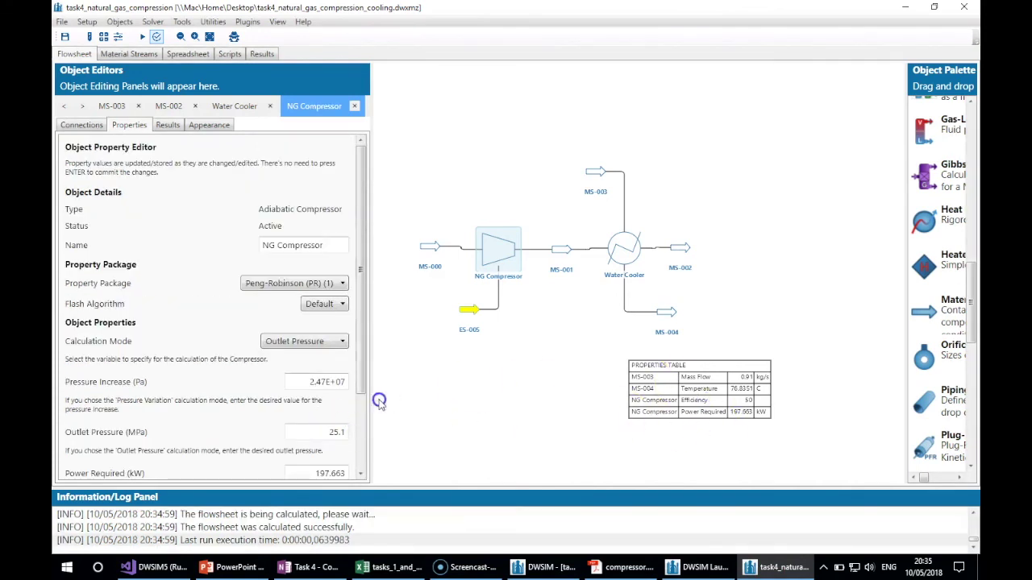
scroll(360, 427, "down", 3)
double_click(326, 419)
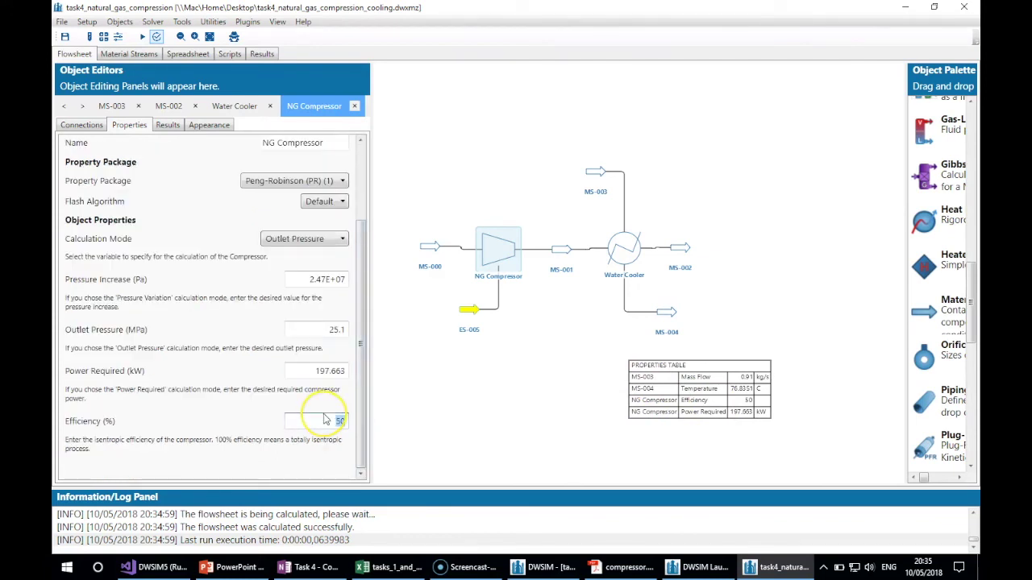
type("45")
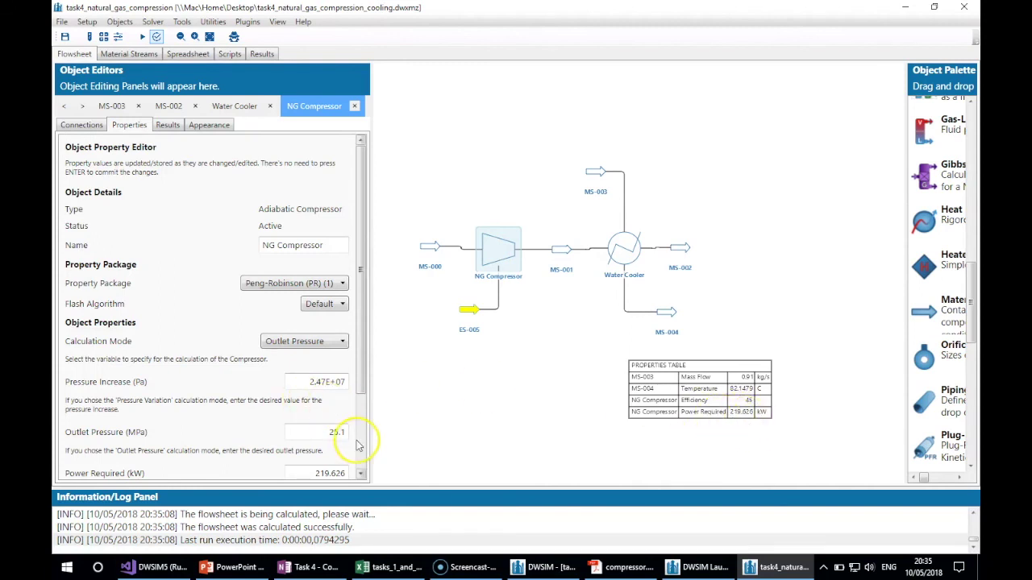
scroll(355, 438, "down", 3)
double_click(327, 416)
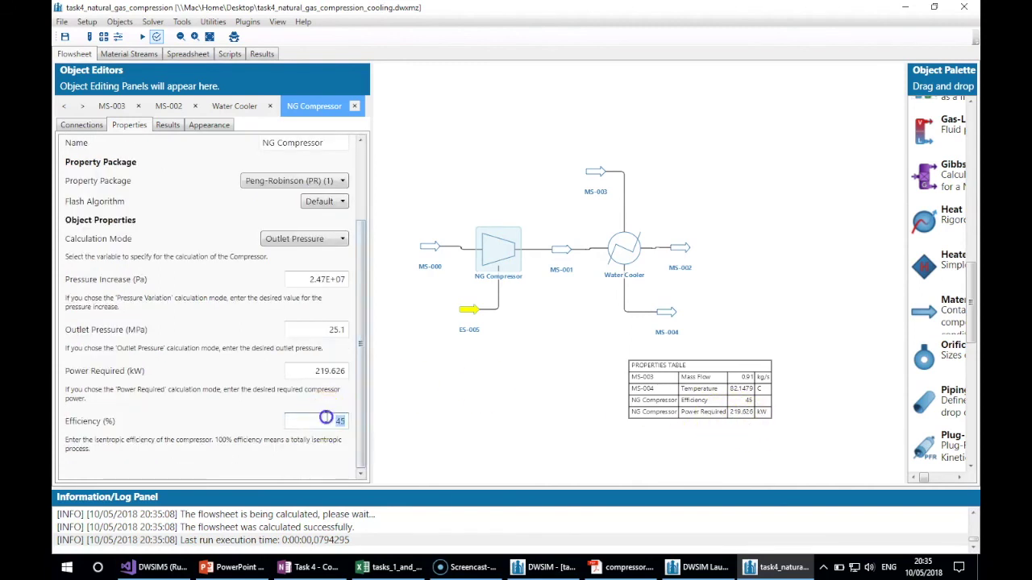
type("3")
key("Return")
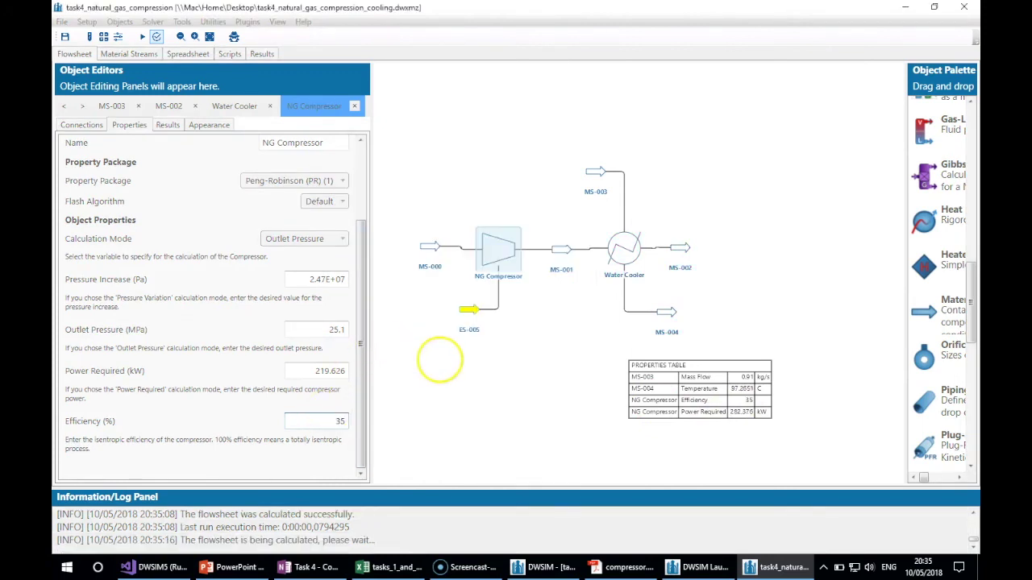
Set the compressor efficiency to 40%, then 42%, for about 235.313 kW required power
scroll(364, 412, "down", 3)
left_click(327, 422)
double_click(327, 422)
type("40")
key("Return")
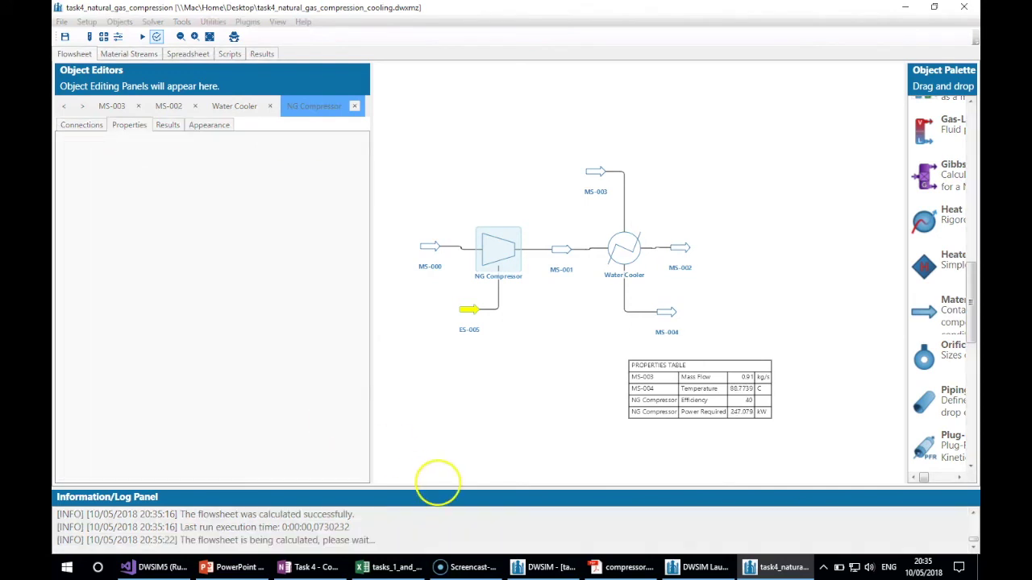
scroll(359, 456, "down", 3)
double_click(318, 421)
type("42")
key("Return")
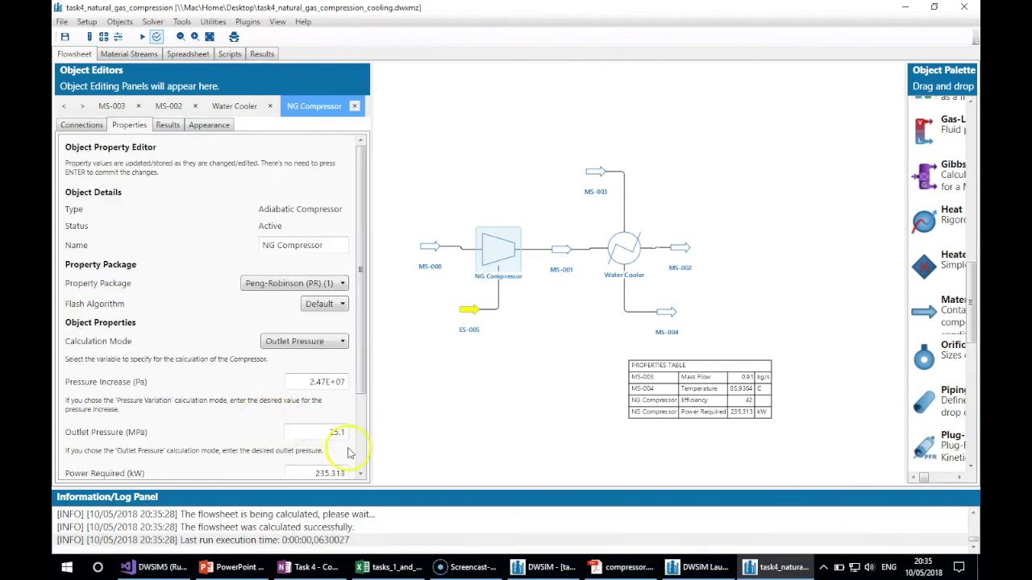
scroll(362, 460, "down", 3)
double_click(333, 417)
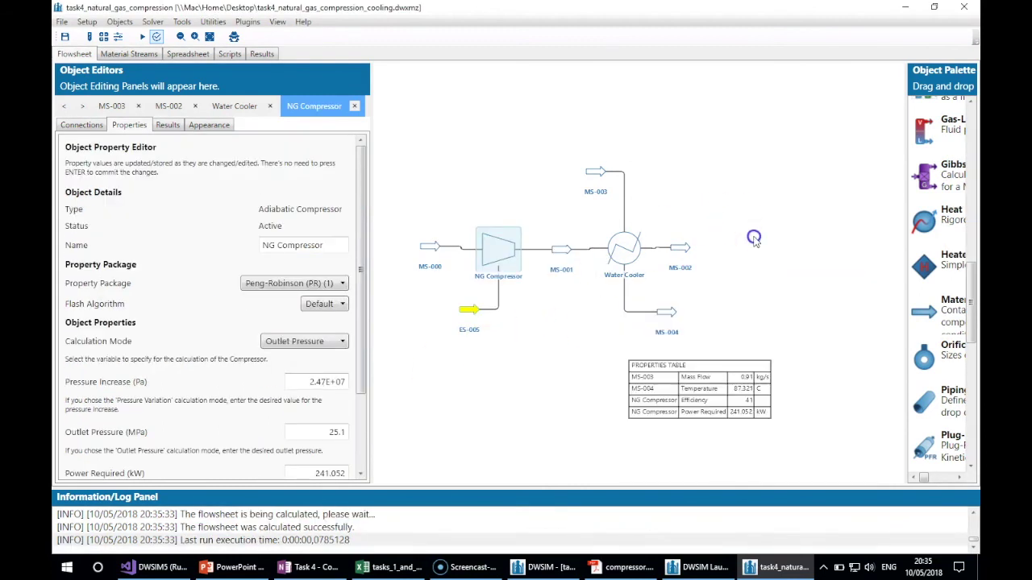
Set MS-003's mass flow to 2, 1.7, then 1.6 kg/s, bringing MS-004 to 60.5347 °C
mouse_move(595, 176)
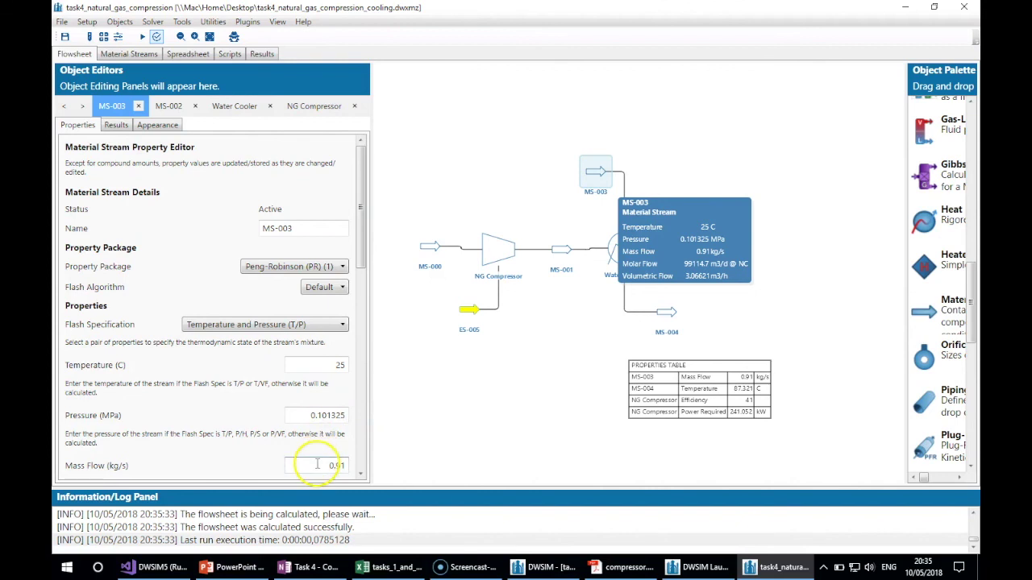
left_click_drag(317, 465, 349, 467)
key("Return")
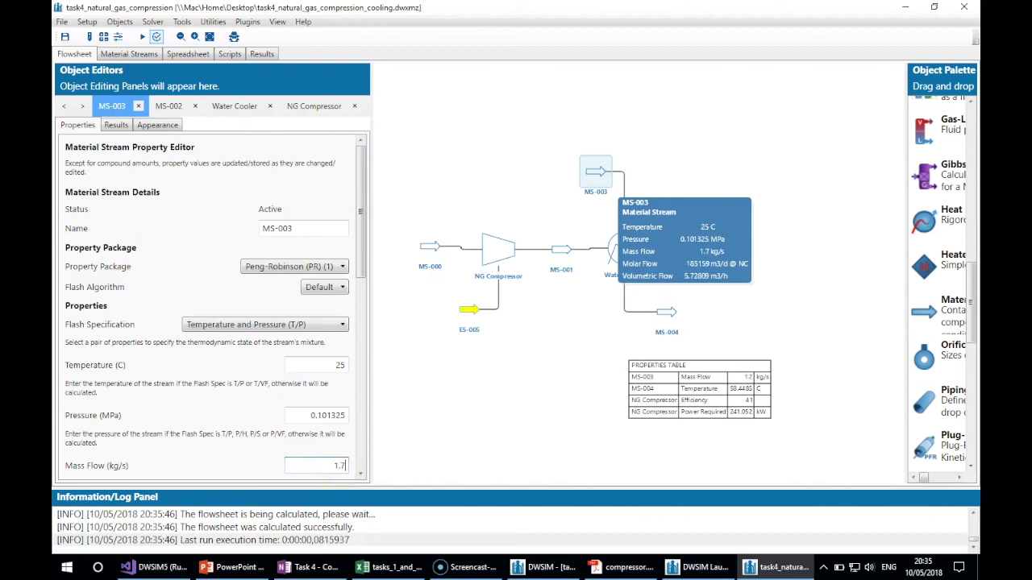
key("Return")
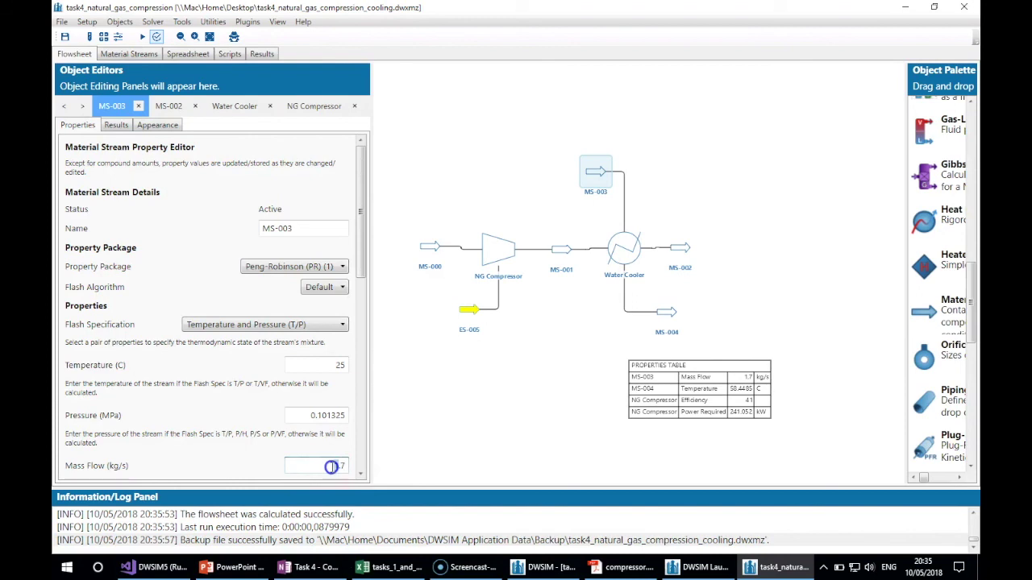
key("Return")
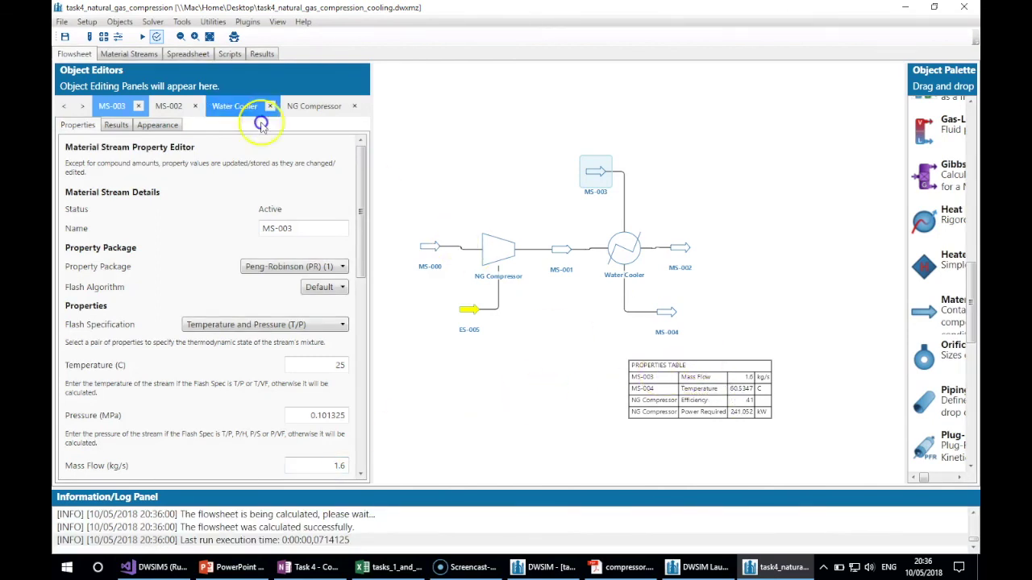
Save task4_natural_gas_compression_cooling.dwxmz and inspect the streams' and compressor's values on the flowsheet
left_click(88, 39)
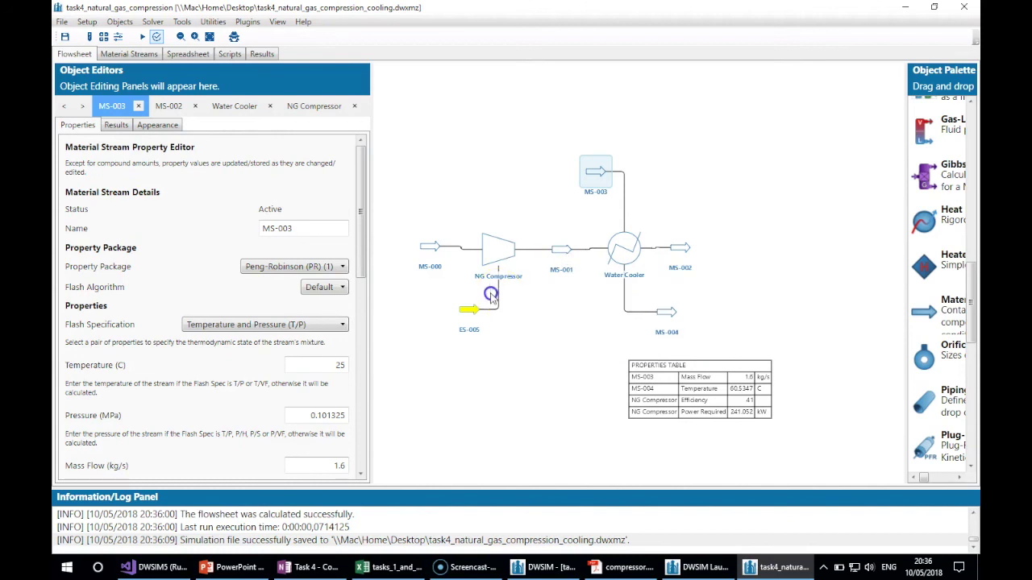
mouse_move(466, 311)
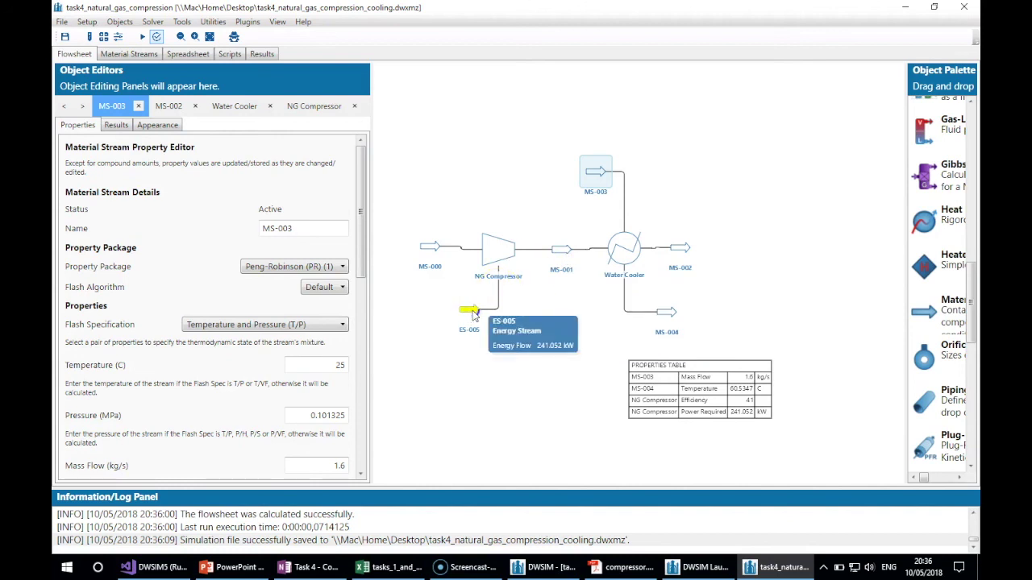
mouse_move(496, 252)
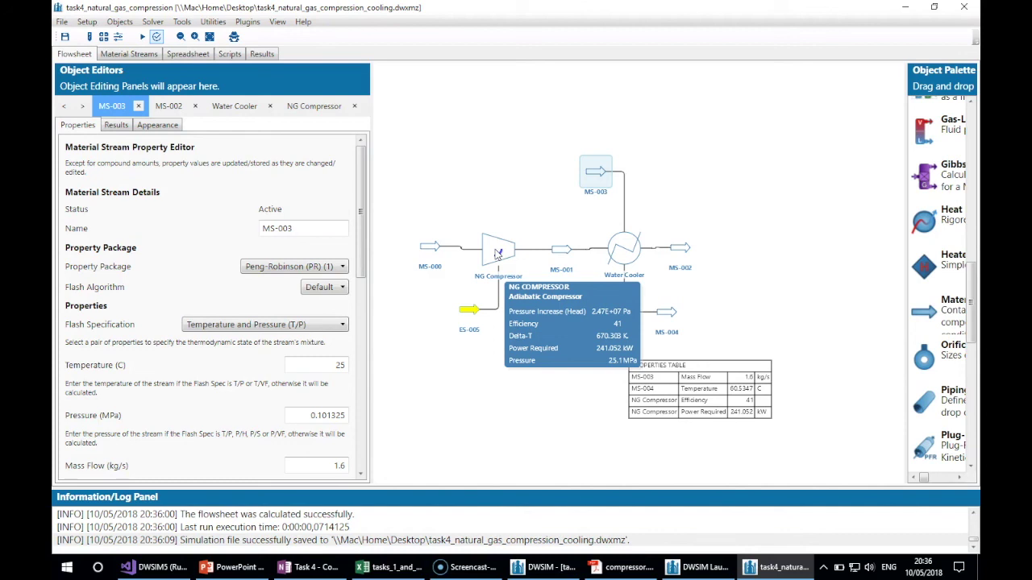
mouse_move(594, 172)
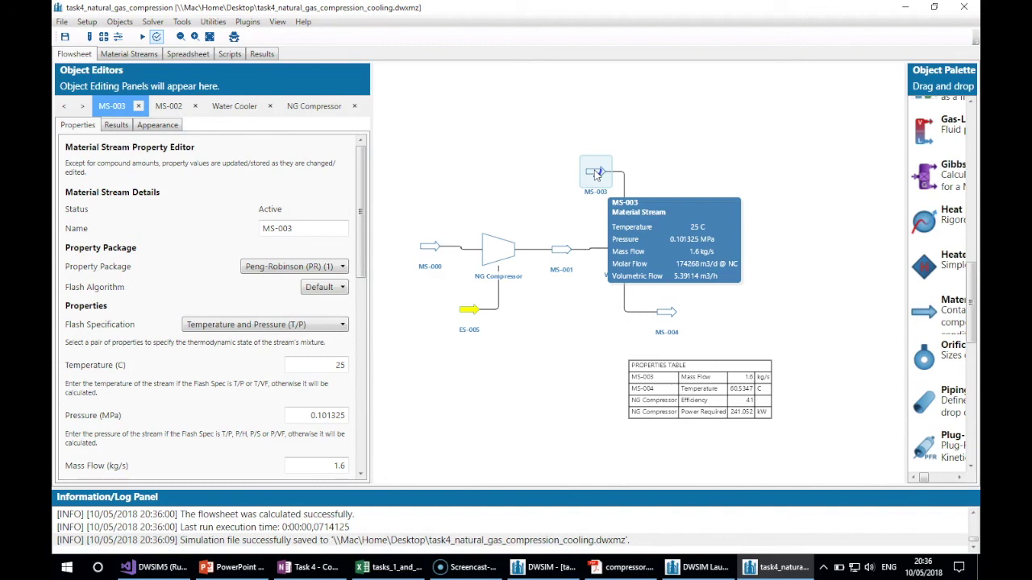
mouse_move(682, 252)
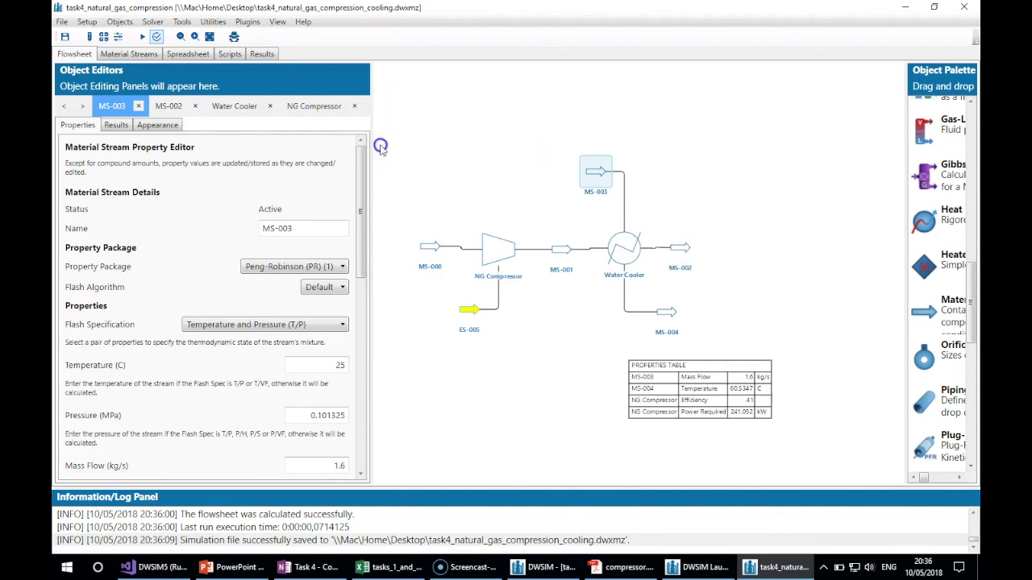
Open the results report and review the MS-000, MS-001 and MS-002 stream results
left_click(259, 54)
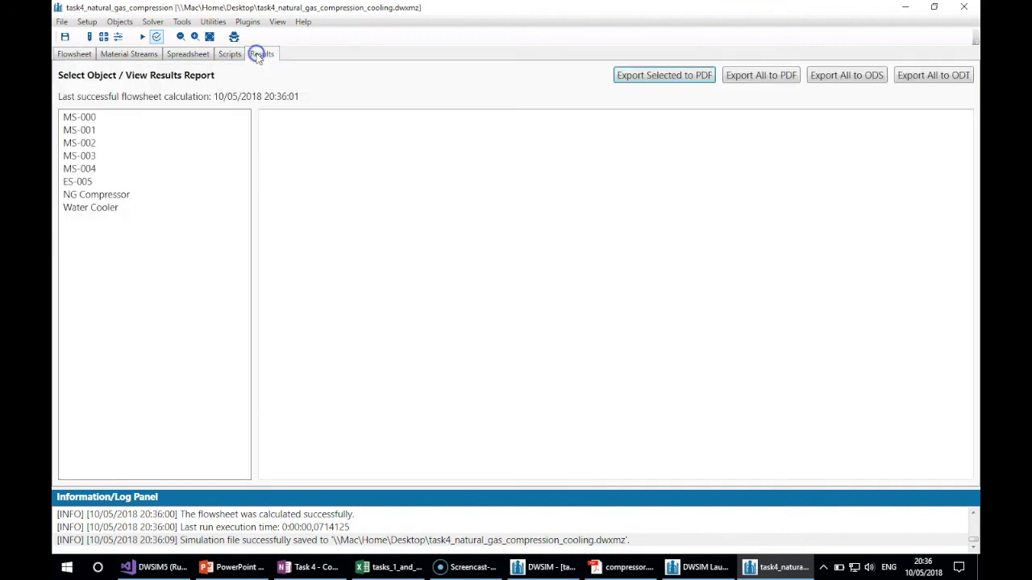
left_click(123, 120)
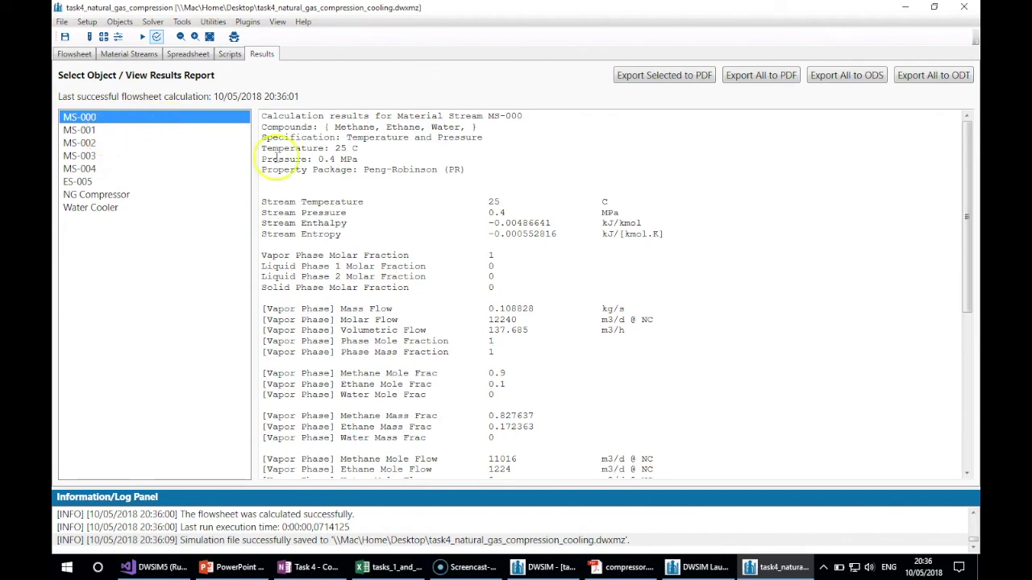
left_click(411, 228)
scroll(411, 229, "down", 9)
scroll(411, 229, "up", 9)
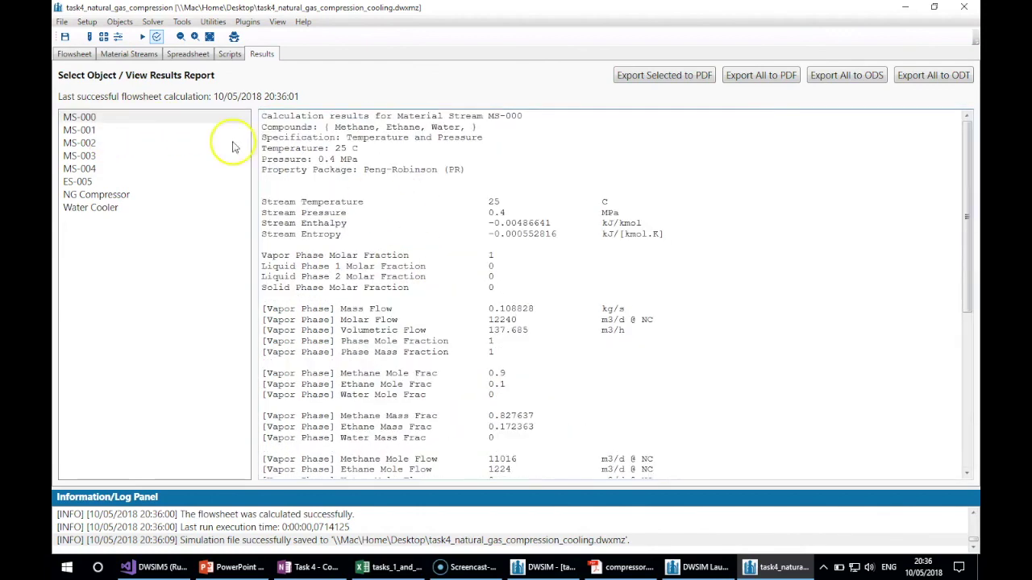
left_click(131, 130)
left_click(411, 225)
scroll(411, 226, "down", 9)
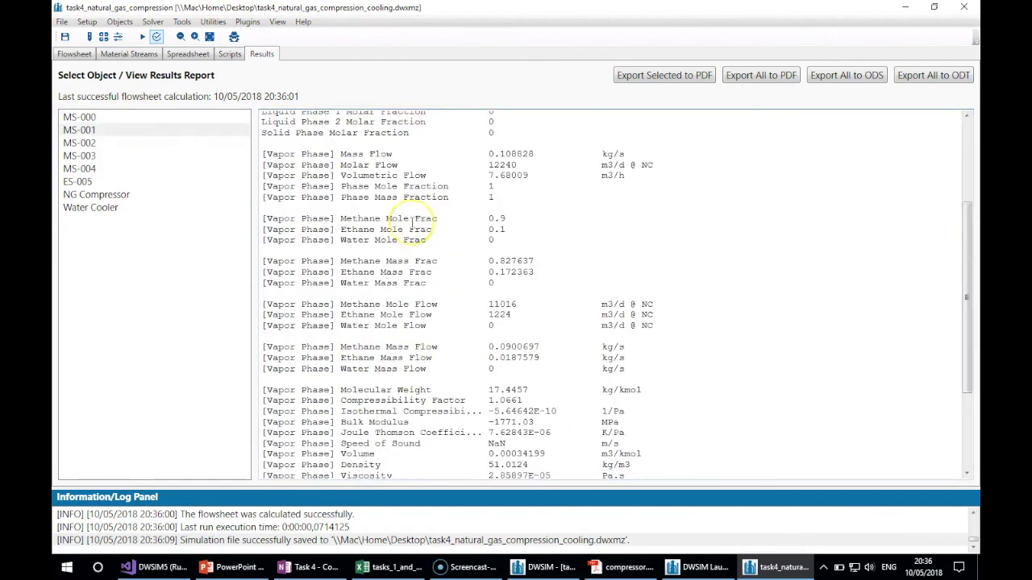
left_click(113, 143)
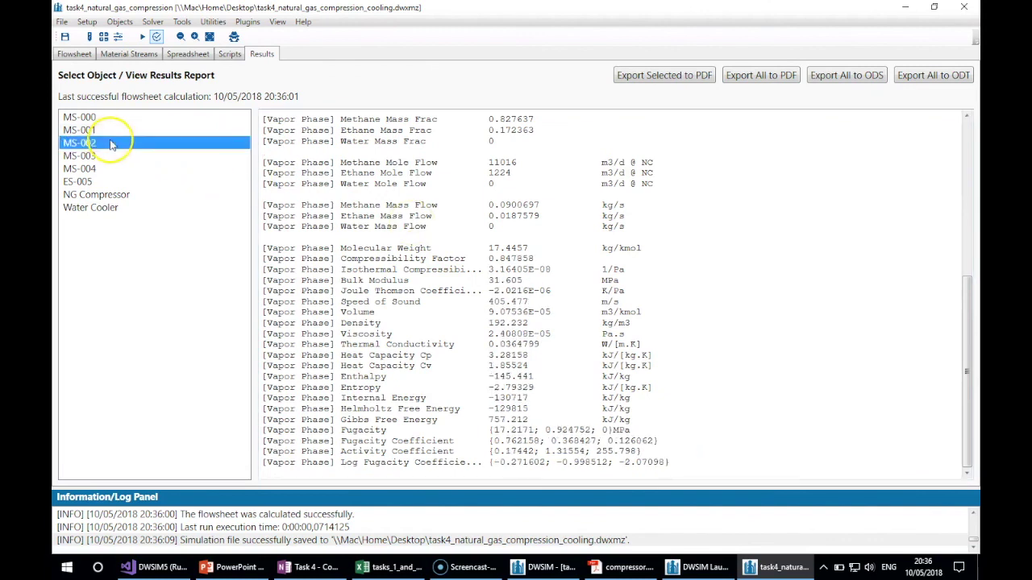
left_click(344, 195)
Review the ES-005 and NG Compressor pressure and temperature results, ending on the Water Cooler report
left_click(143, 182)
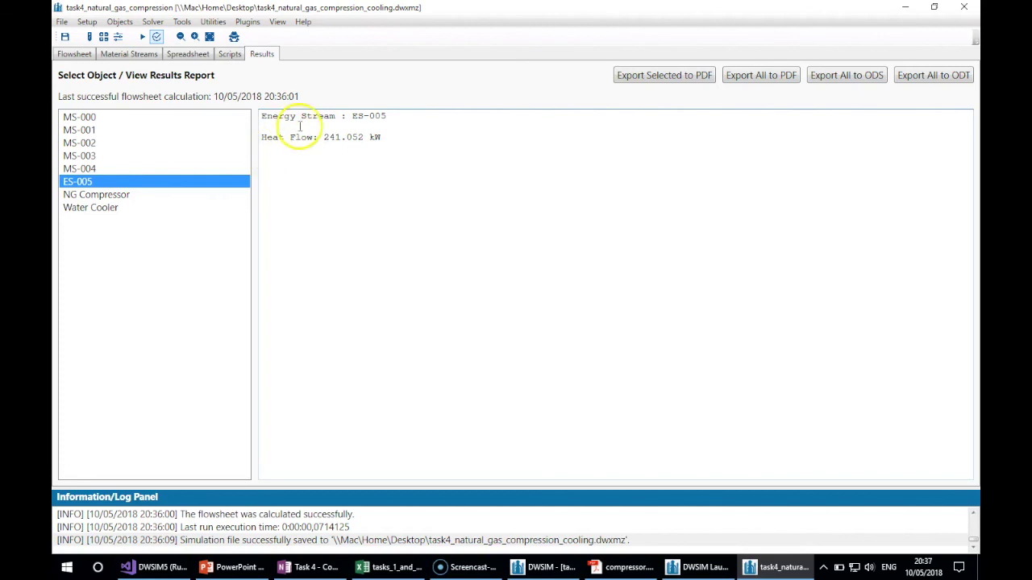
left_click(128, 207)
left_click(130, 194)
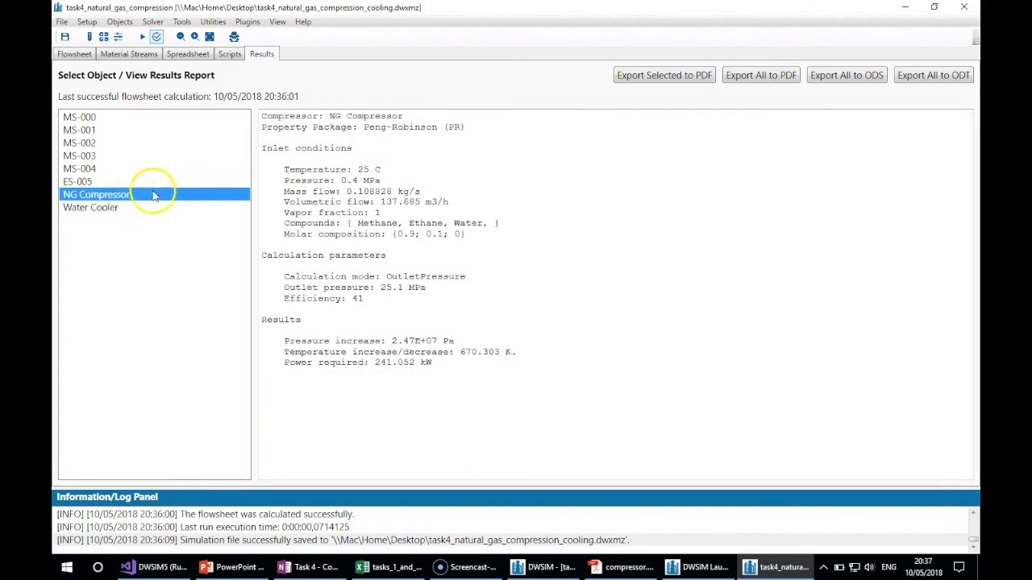
left_click(514, 220)
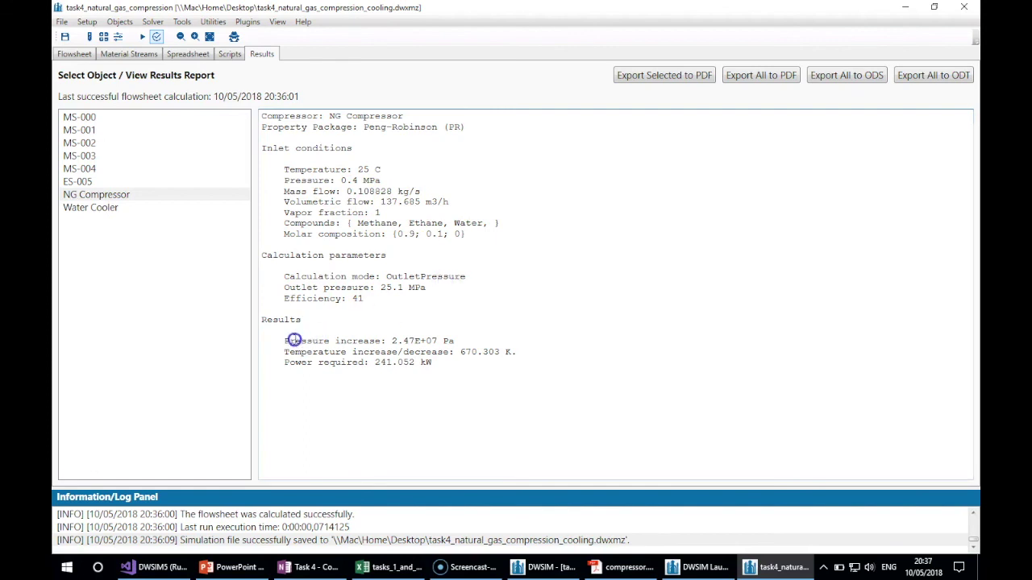
left_click_drag(283, 341, 453, 352)
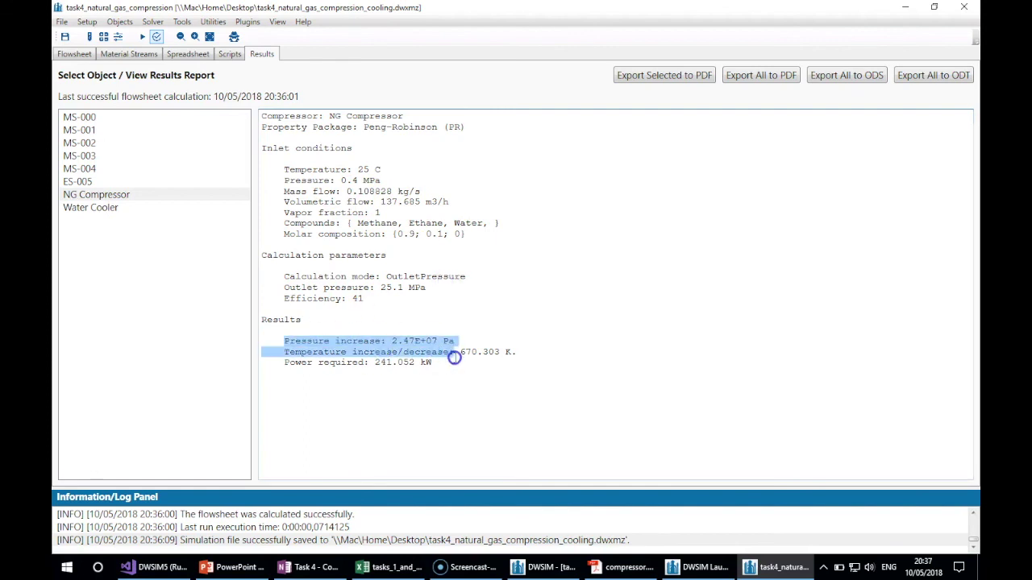
left_click(142, 200)
left_click(142, 208)
Scroll the Water Cooler report to its 96.5074% thermal efficiency, then export all results to ODT
left_click(476, 282)
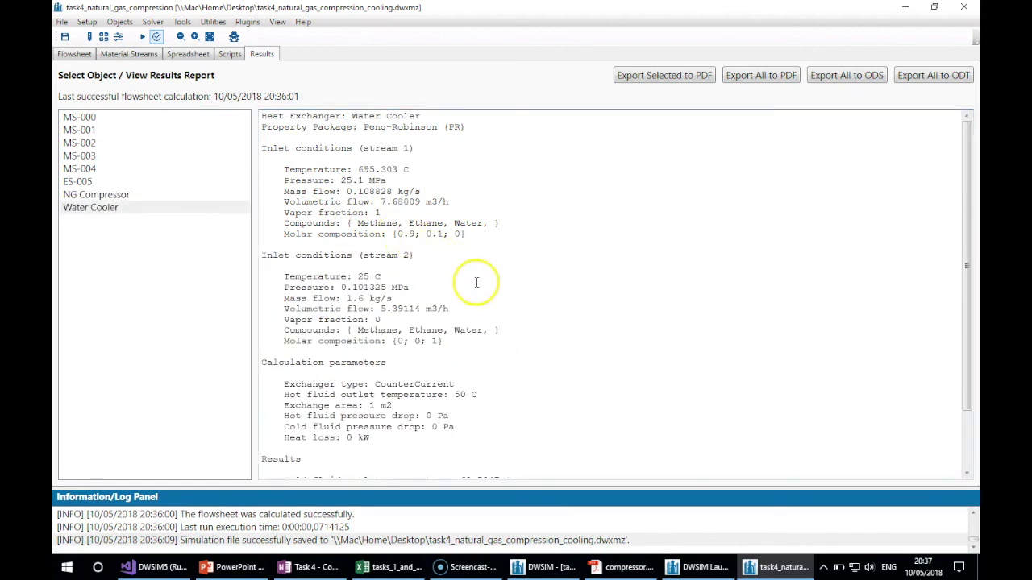
scroll(556, 286, "down", 3)
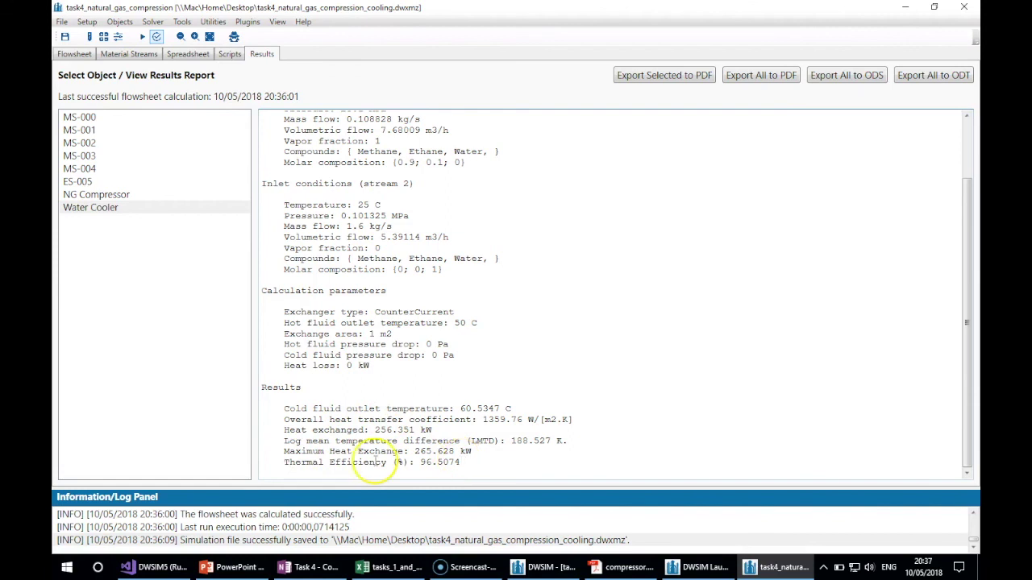
left_click_drag(283, 462, 475, 467)
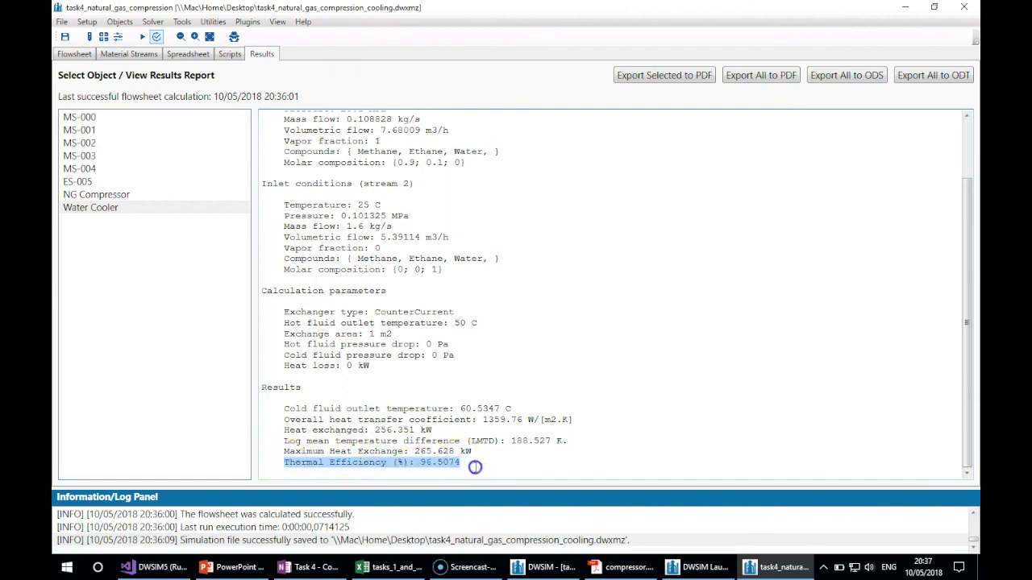
left_click(467, 388)
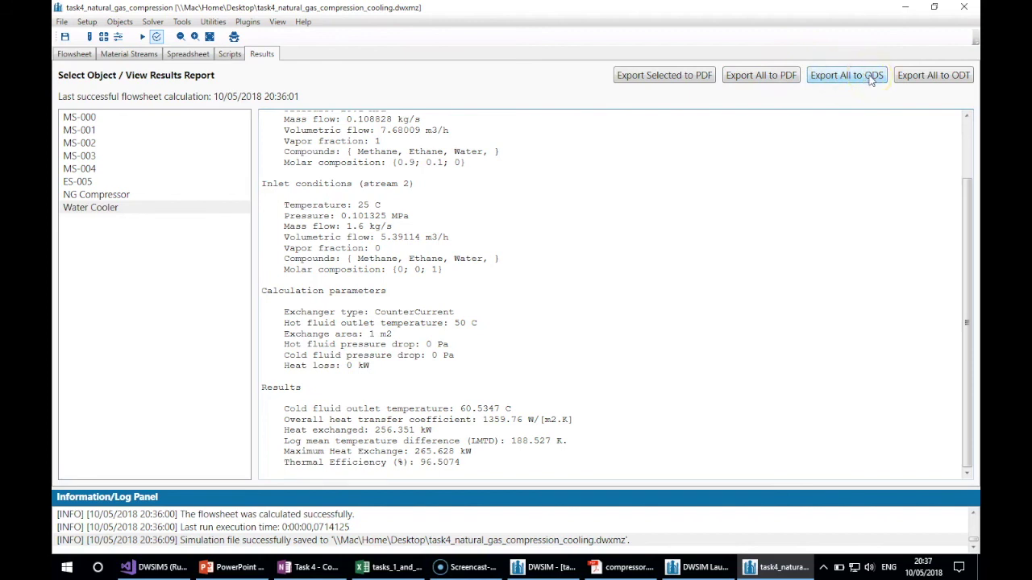
left_click(957, 78)
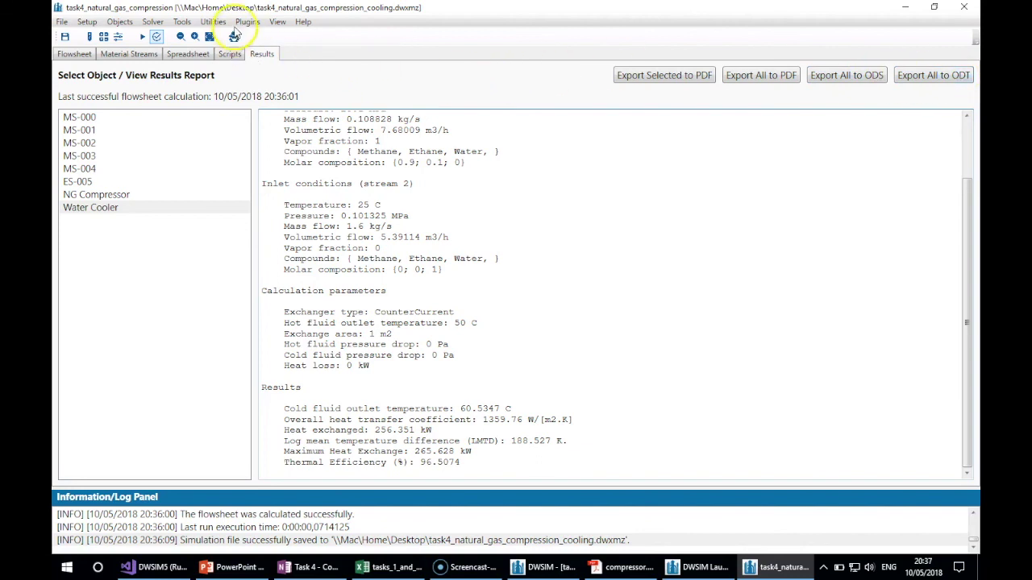
Close the flowsheet via File > Close Flowsheet, exit the DWSIM Launcher, and show the OneNote Task 4 page
left_click(214, 22)
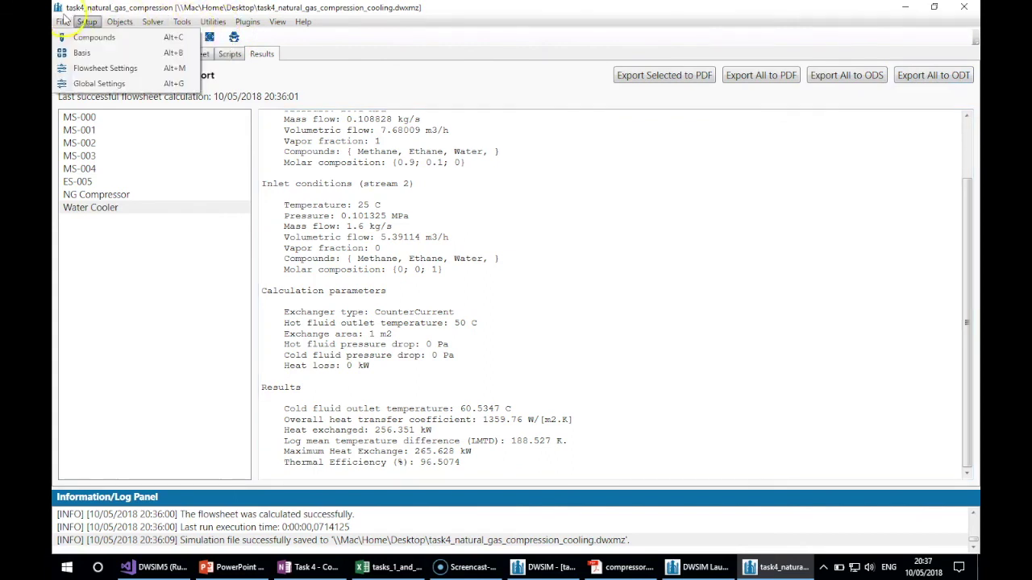
left_click(81, 67)
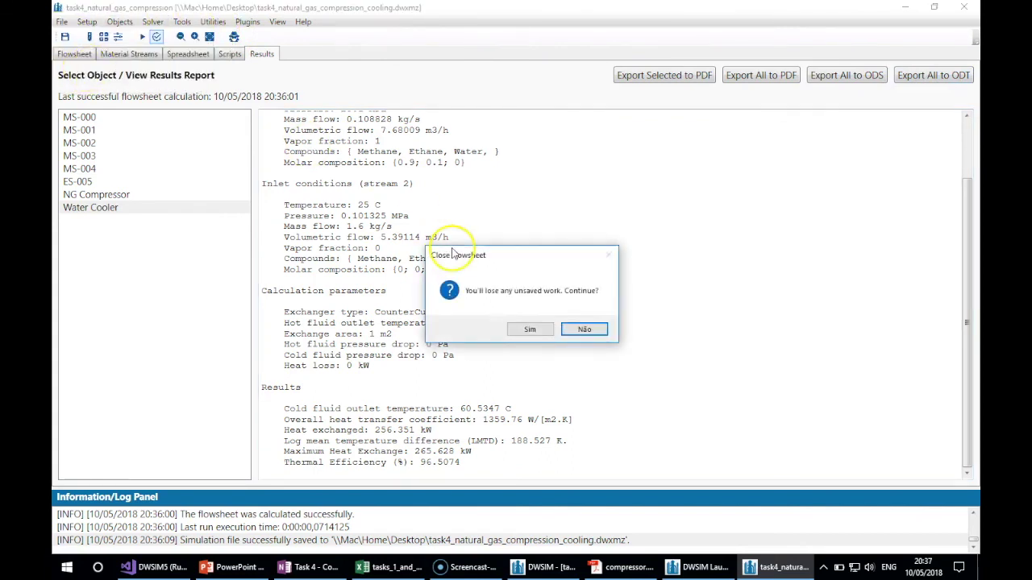
left_click(536, 331)
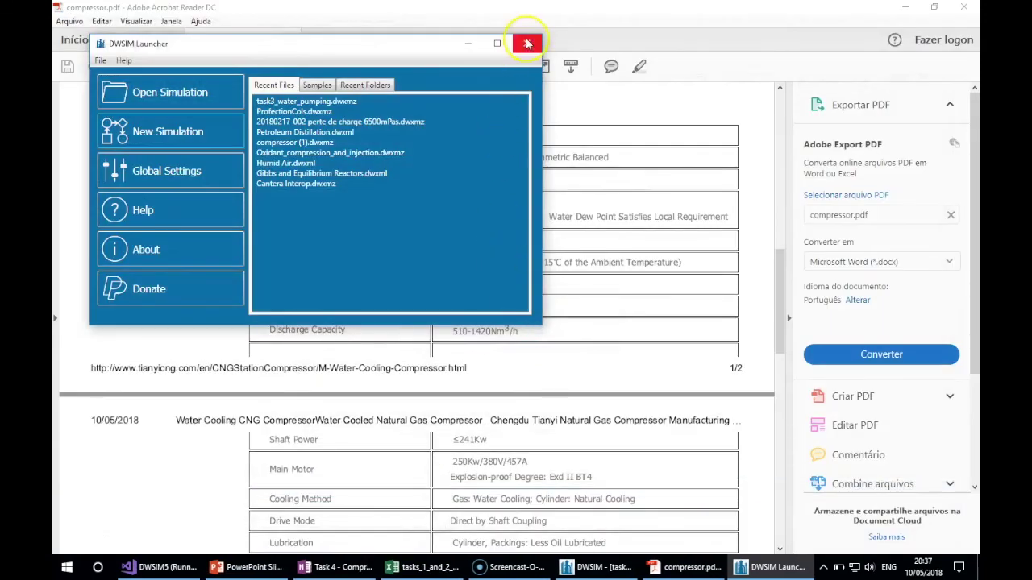
left_click(529, 41)
left_click(364, 567)
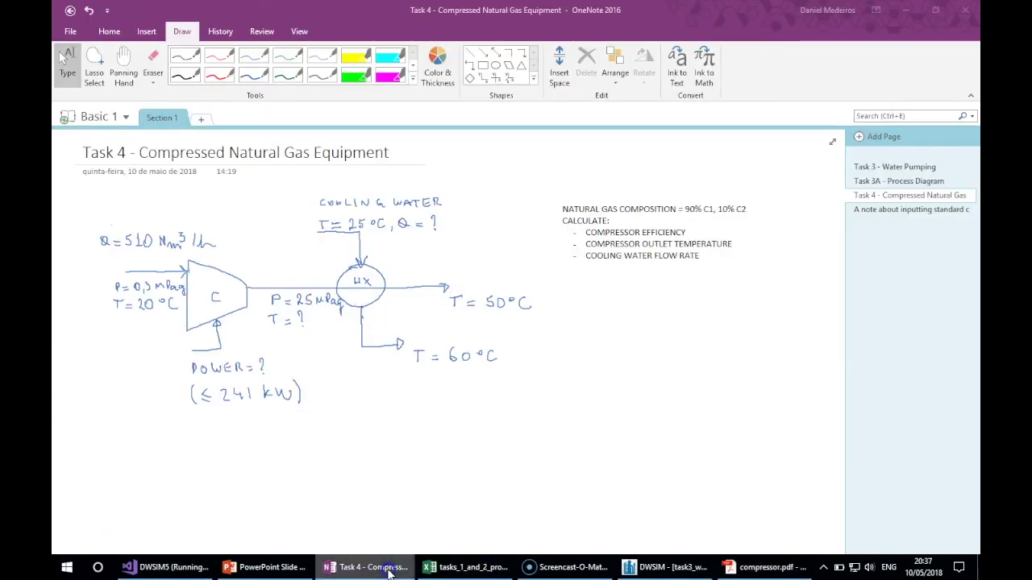